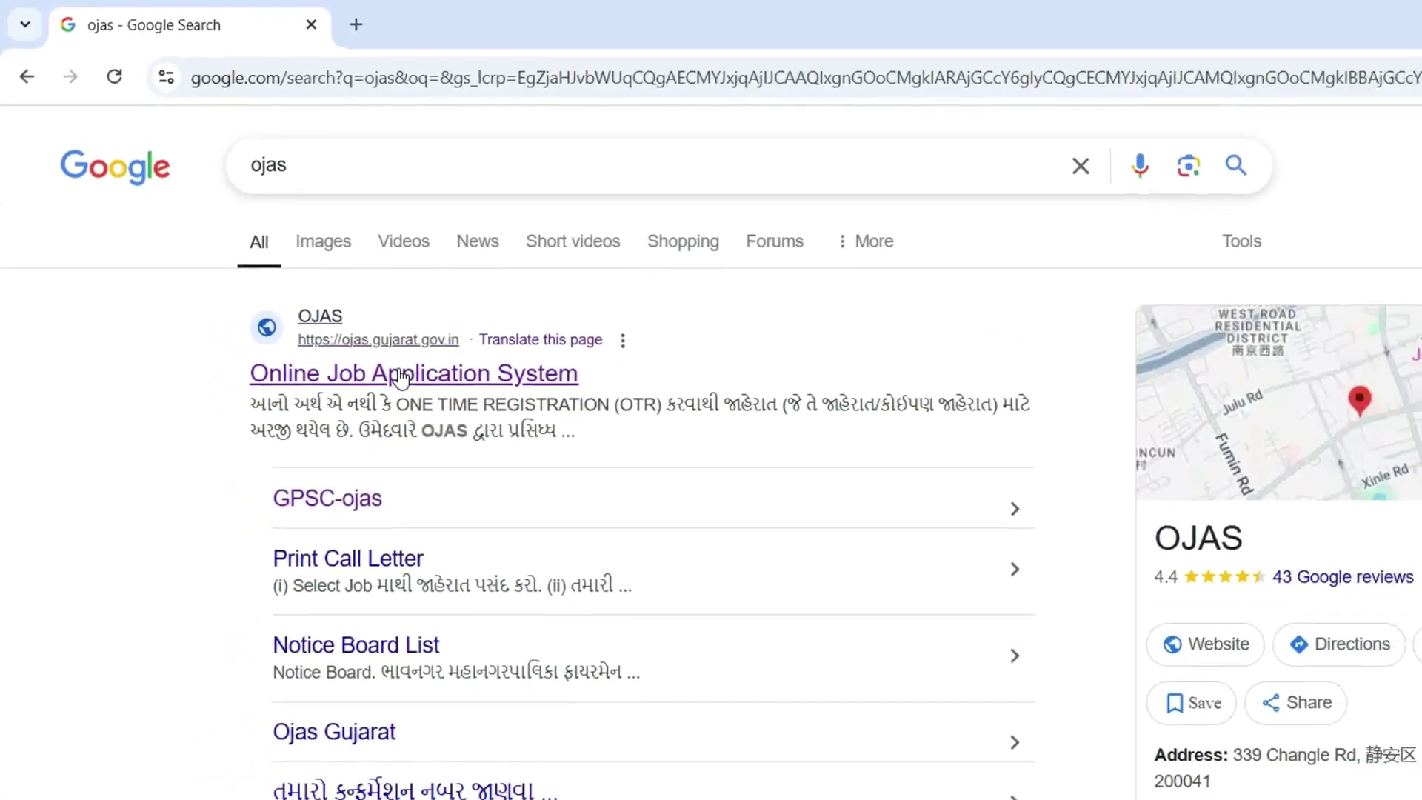
Open the OJAS website's online application page and list the current advertisements for the GSSSB department.
click(303, 287)
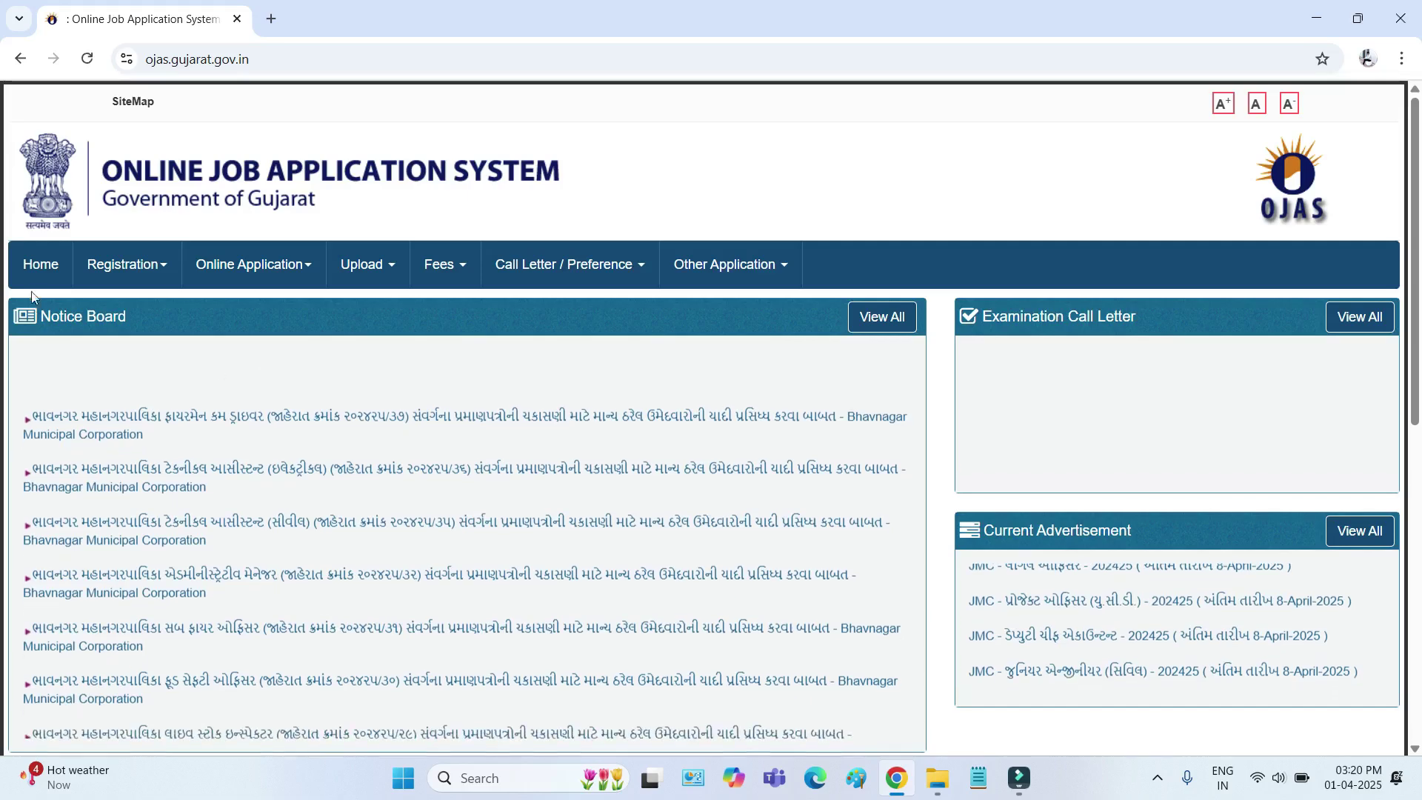
click(255, 283)
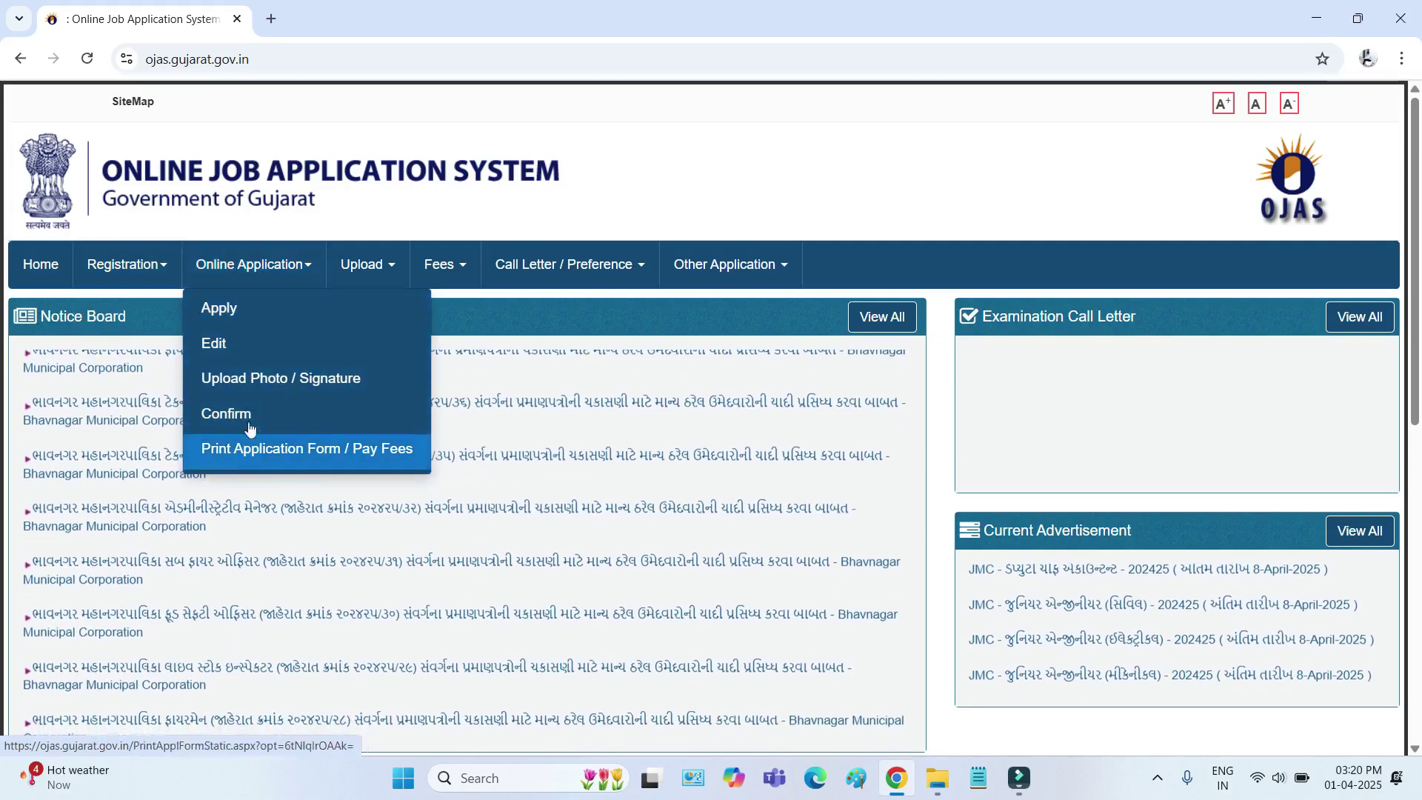
click(224, 320)
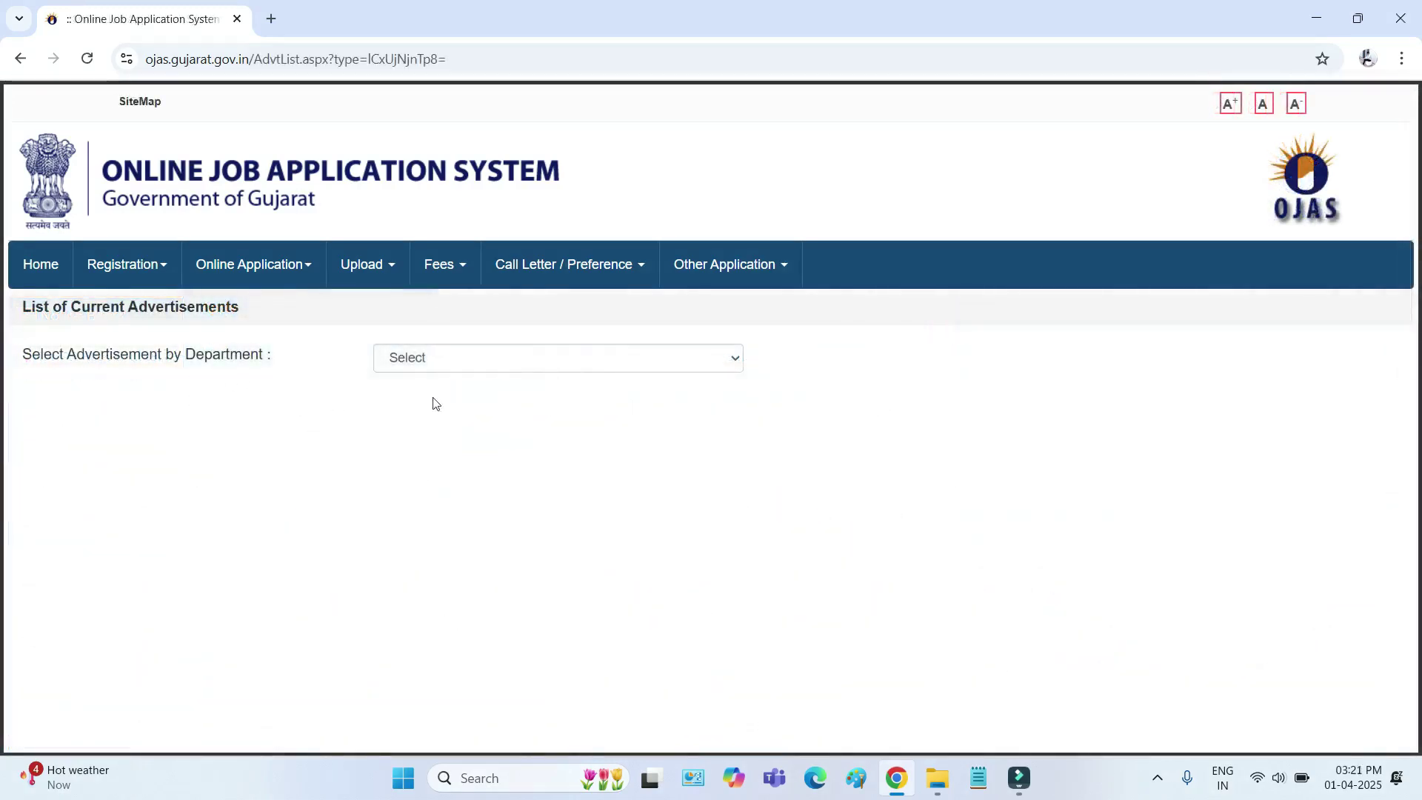
click(512, 361)
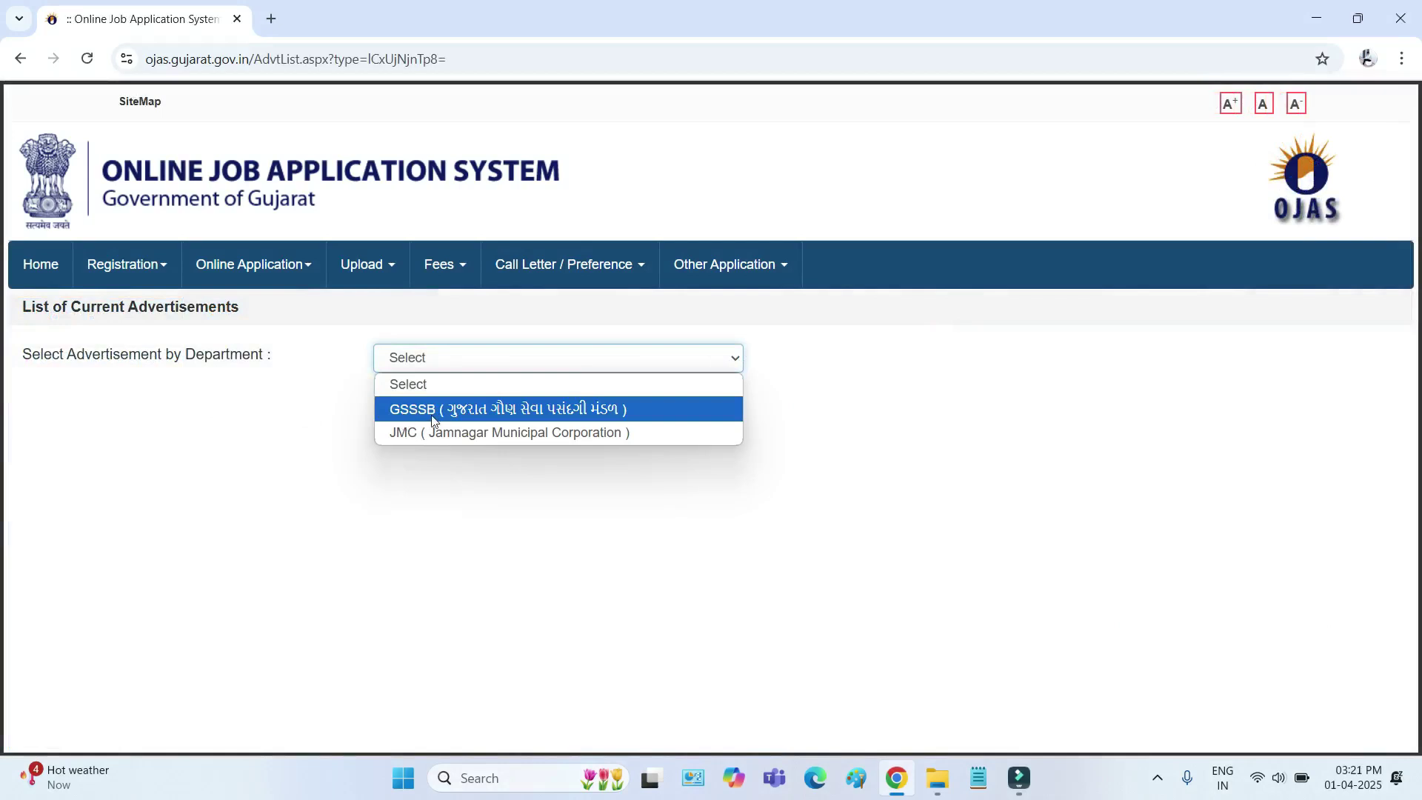
click(582, 415)
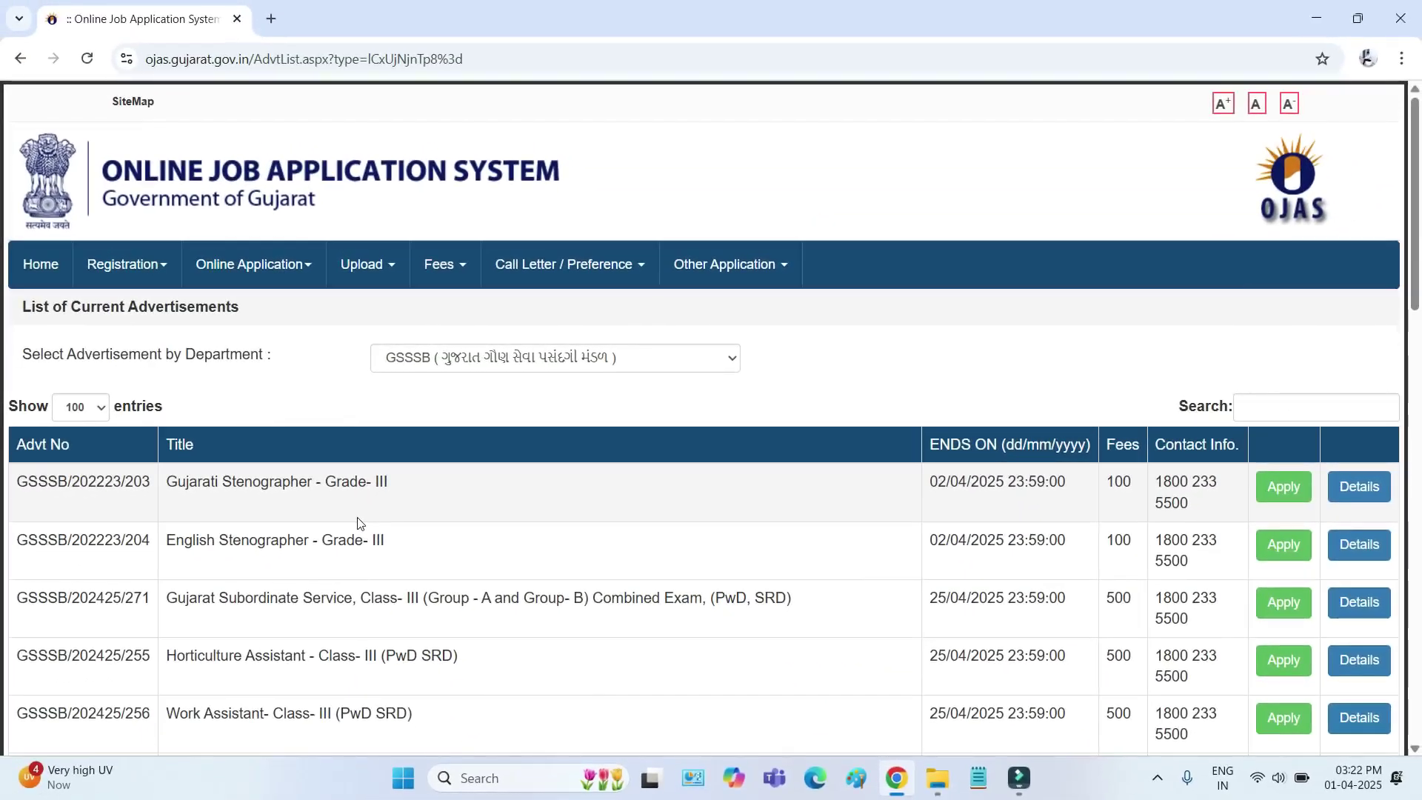
Choose to apply for the Gujarat Subordinate Service, Class-III (Group-A and Group-B) Combined Exam (PwD, SRD), advertisement GSSSB/202425/271.
scroll(358, 524, down, 6)
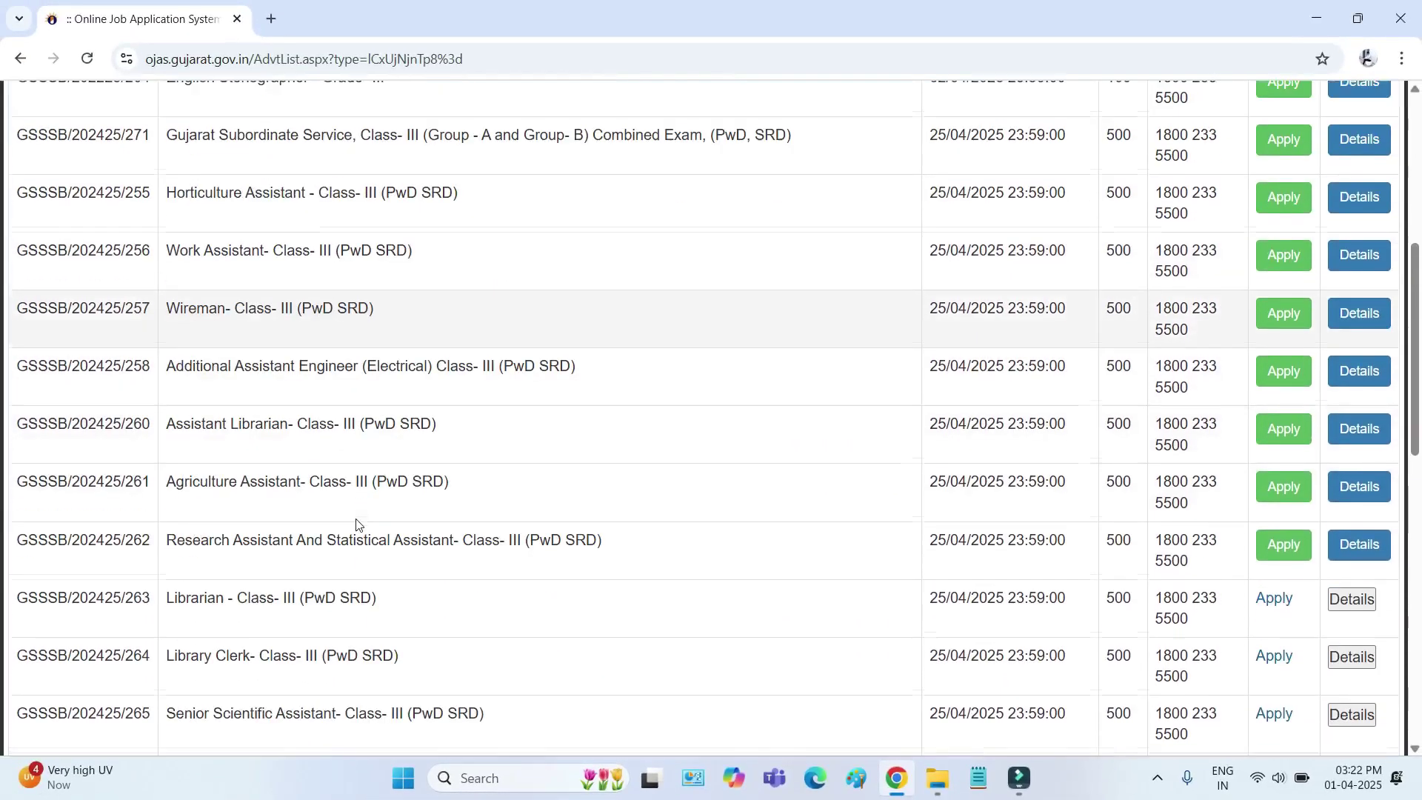
scroll(356, 524, down, 11)
scroll(343, 535, up, 1)
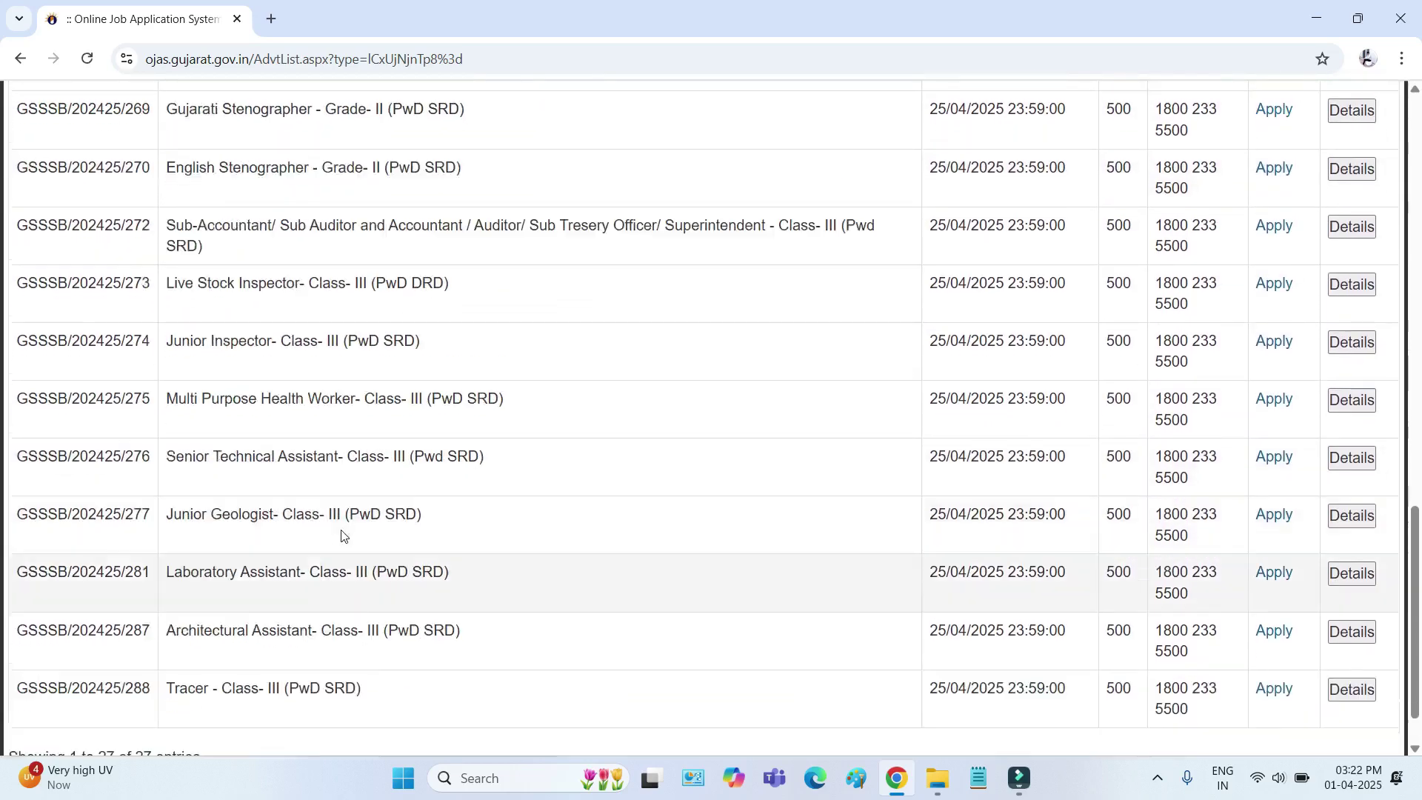
scroll(343, 535, up, 18)
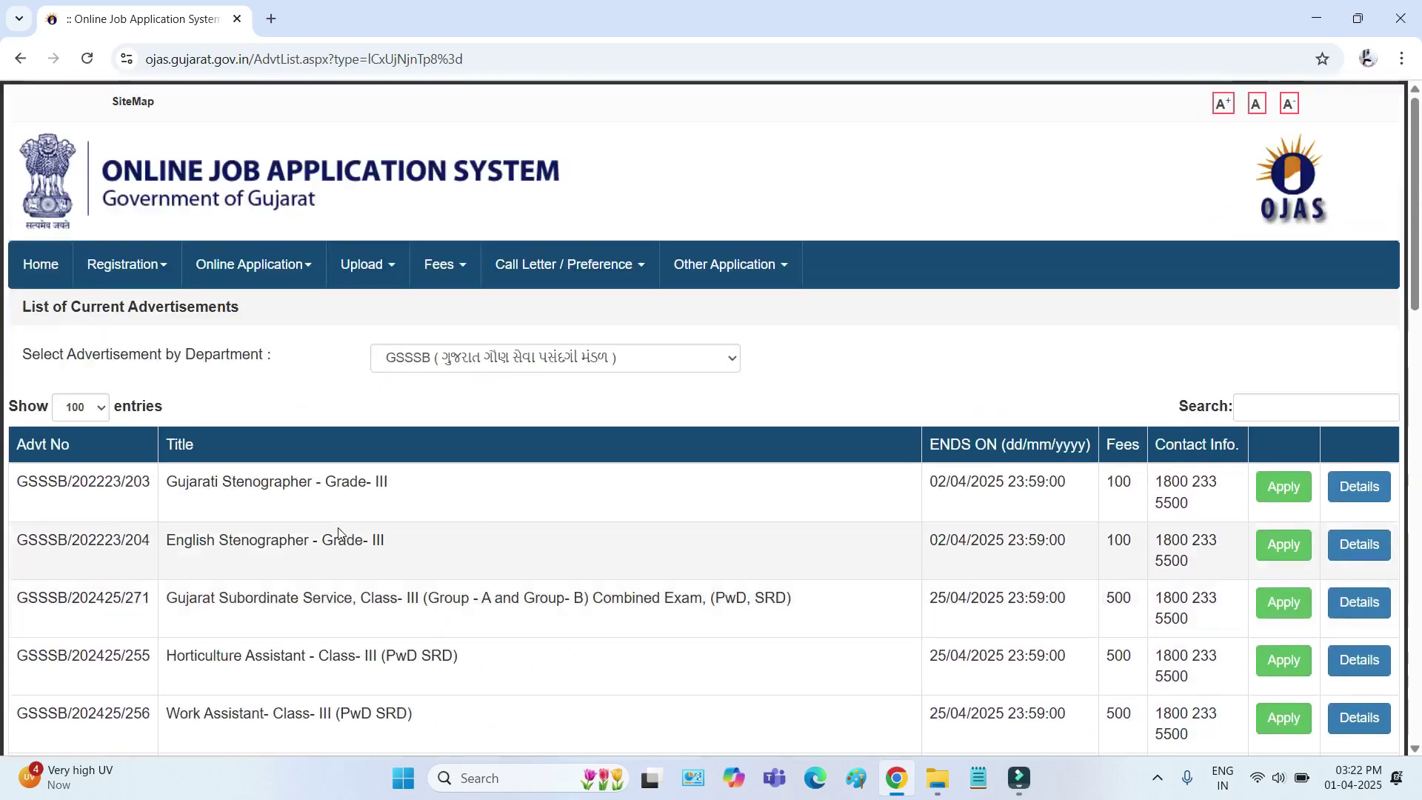
scroll(330, 531, down, 3)
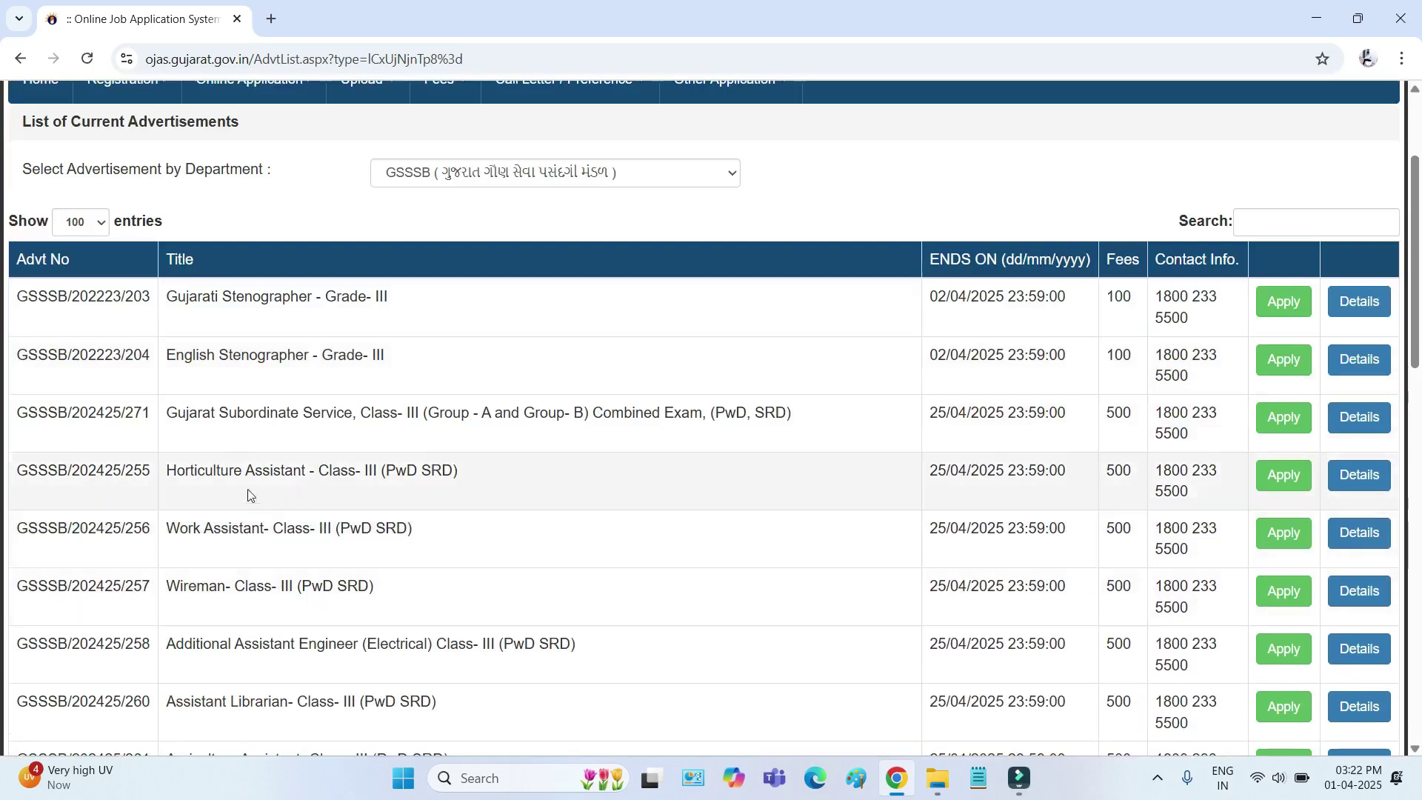
drag(169, 417, 655, 418)
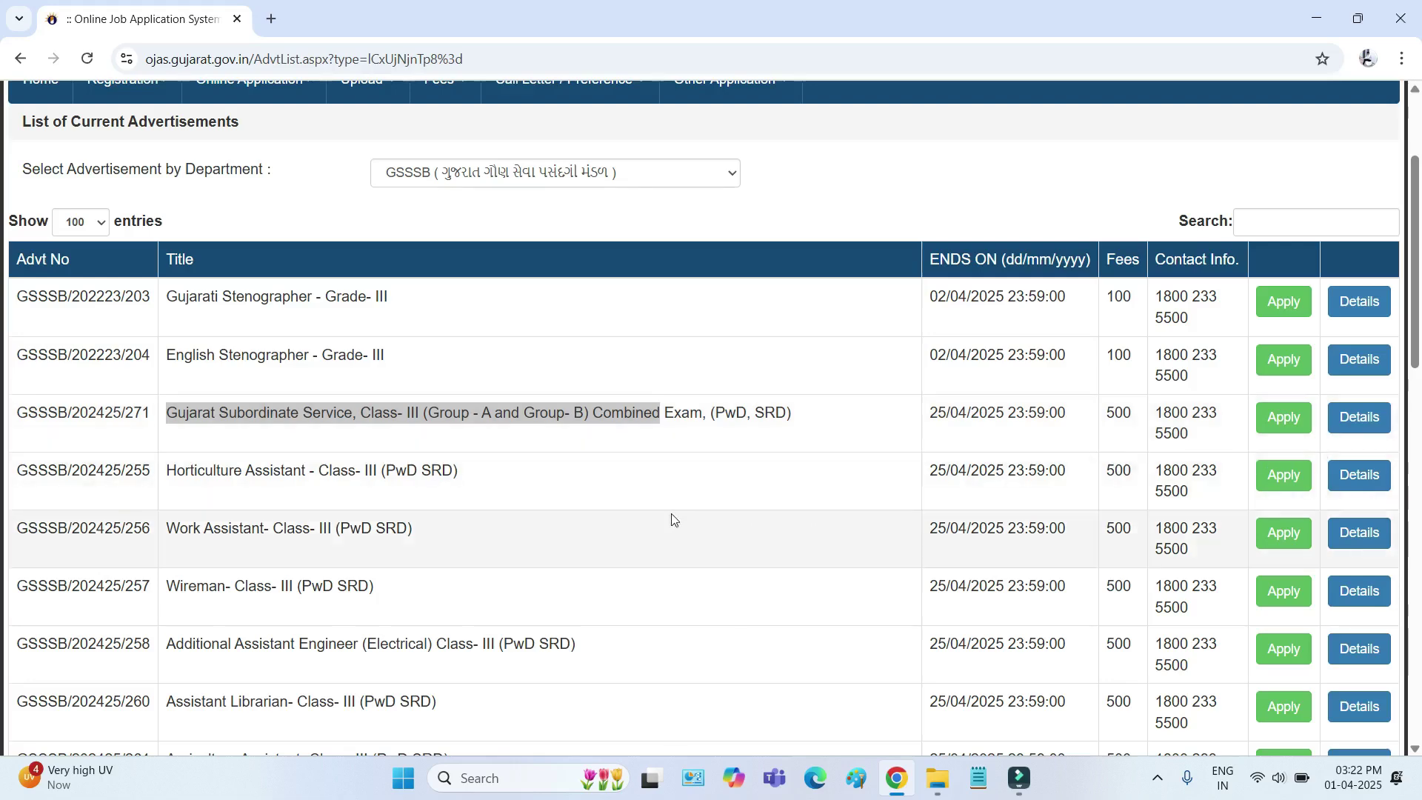
scroll(453, 497, down, 1)
scroll(455, 502, down, 7)
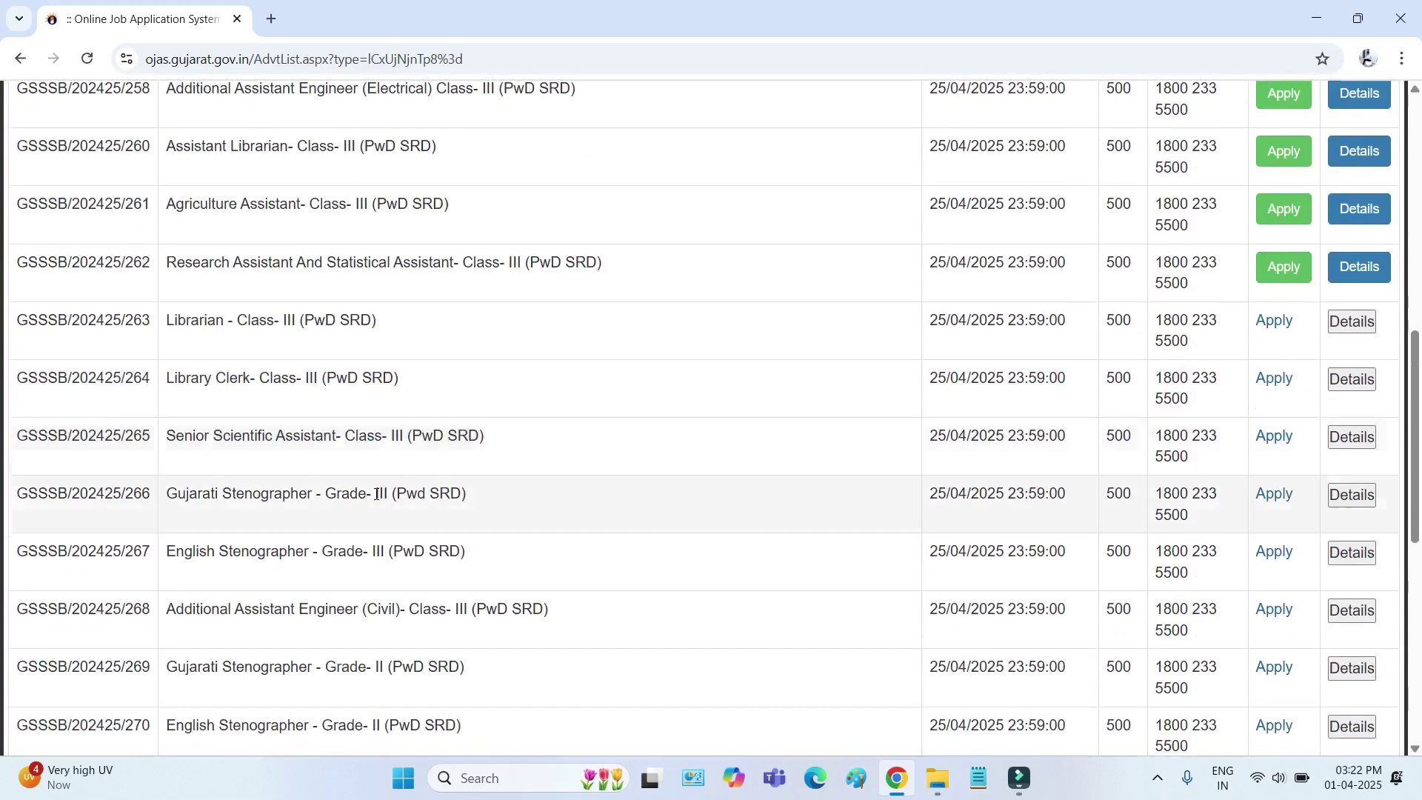
scroll(343, 446, up, 9)
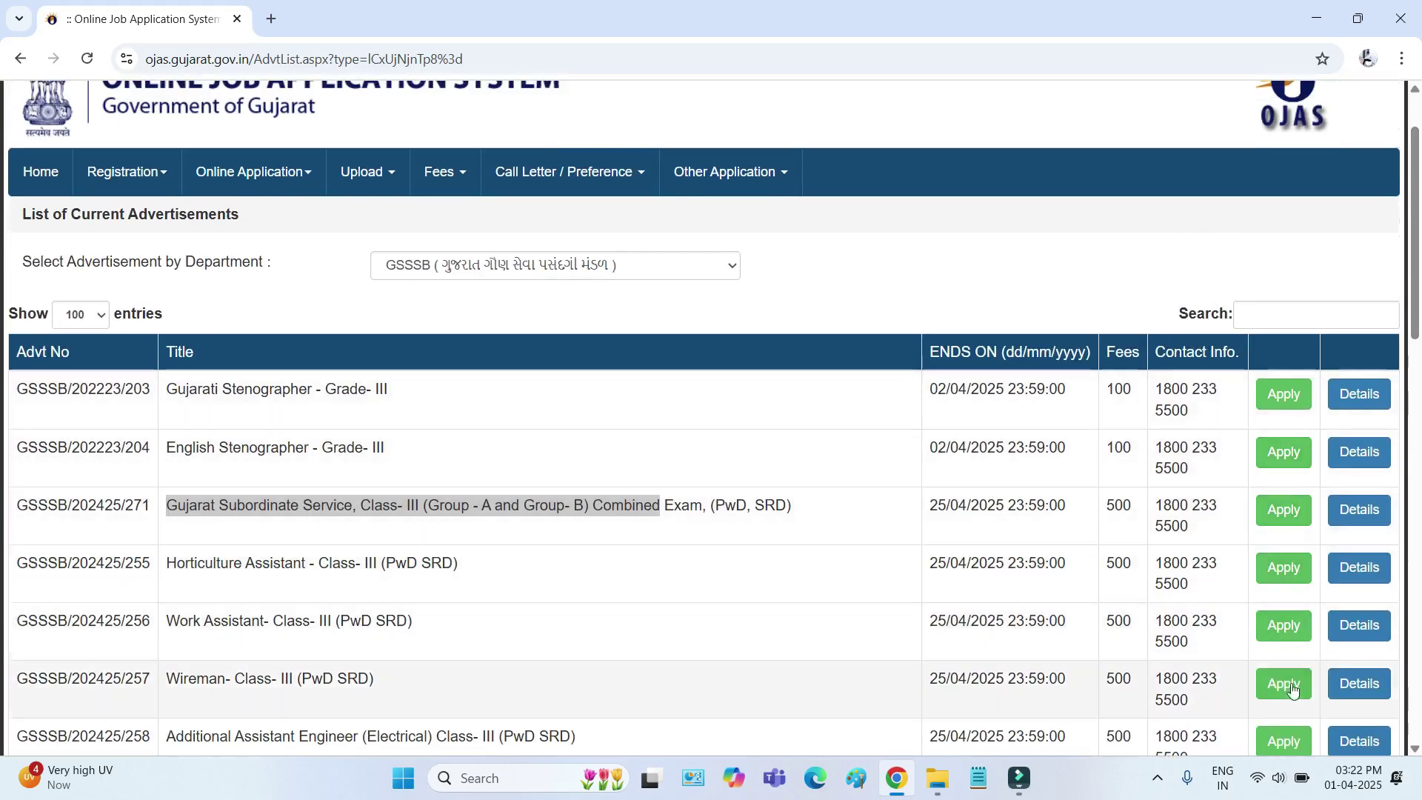
click(1283, 510)
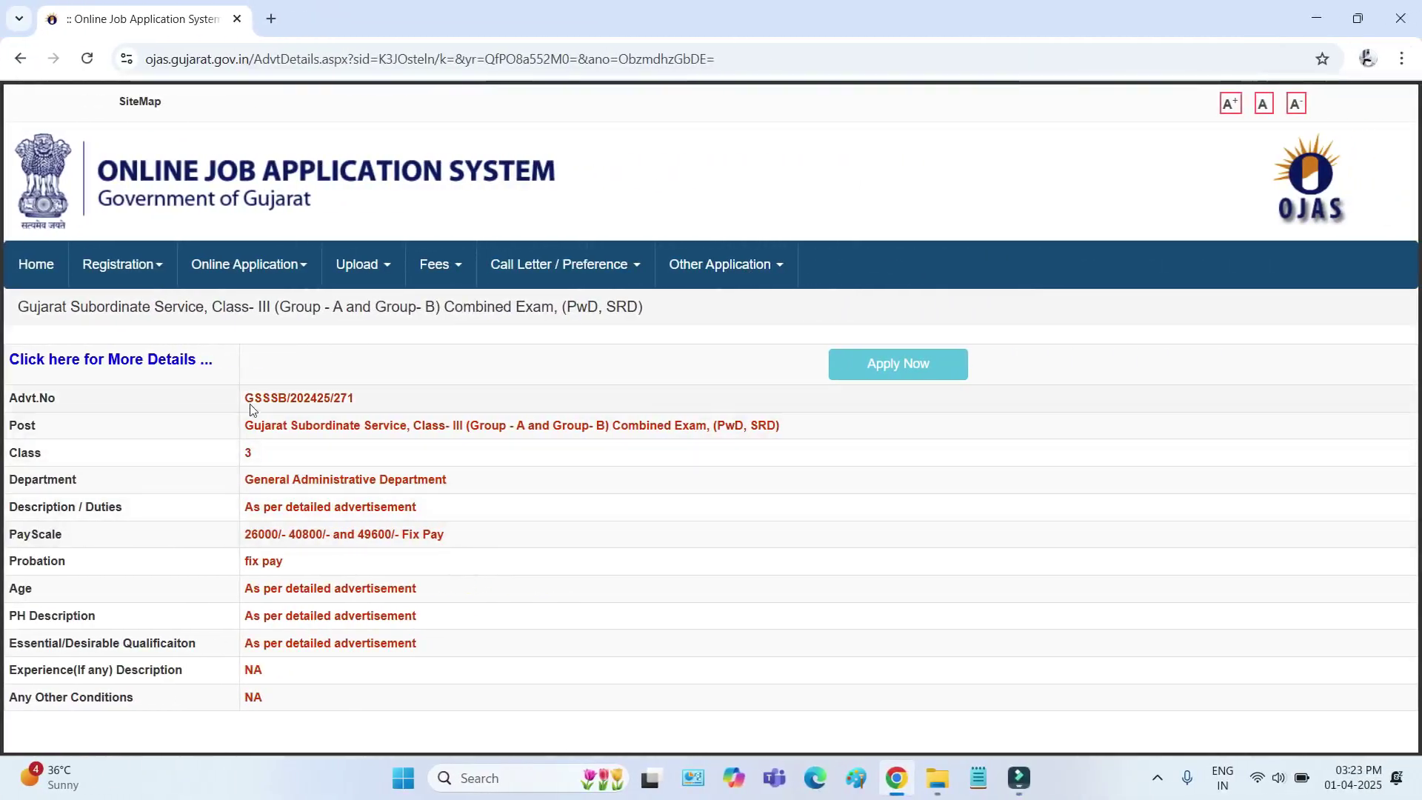
Review the advertisement's post details and proceed with applying for it.
drag(249, 398, 384, 692)
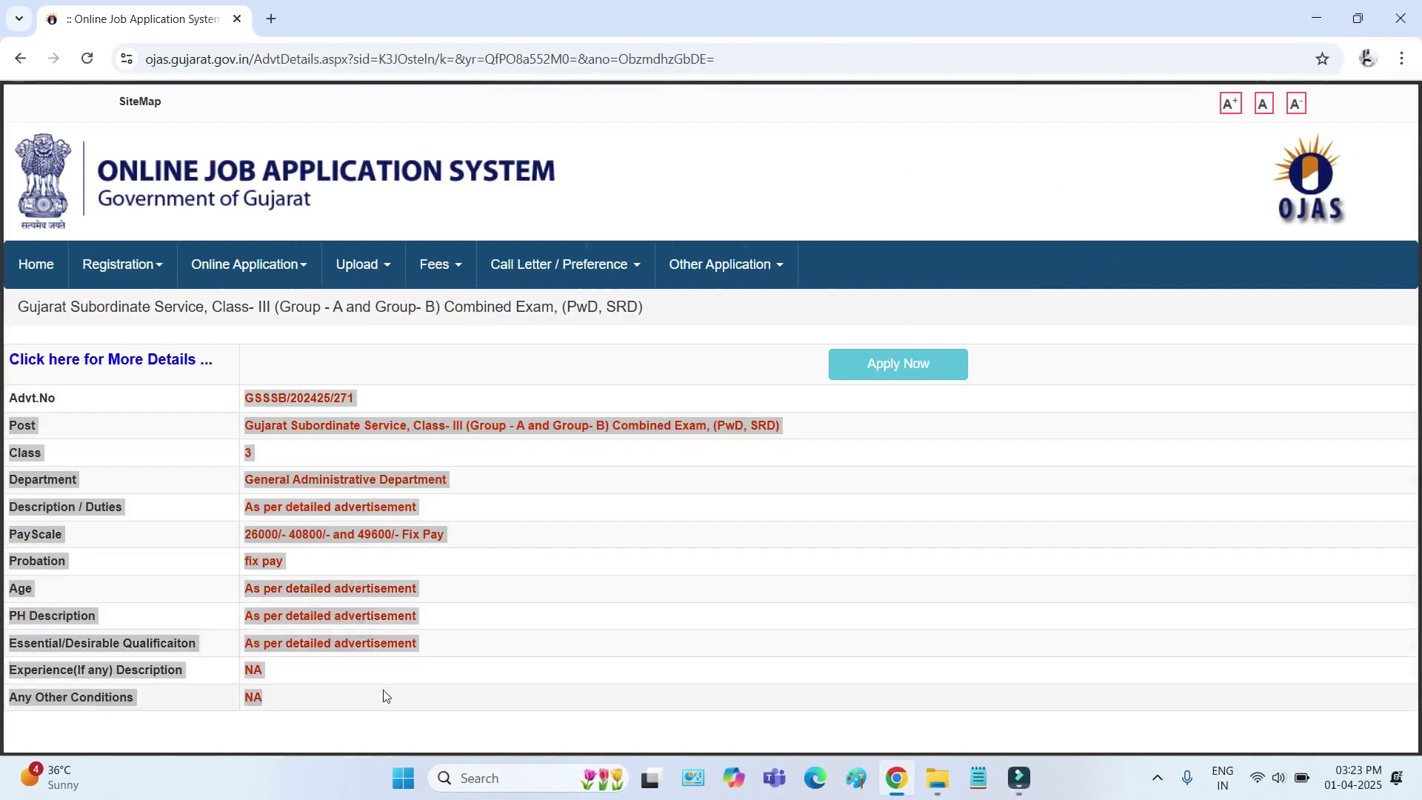
click(516, 630)
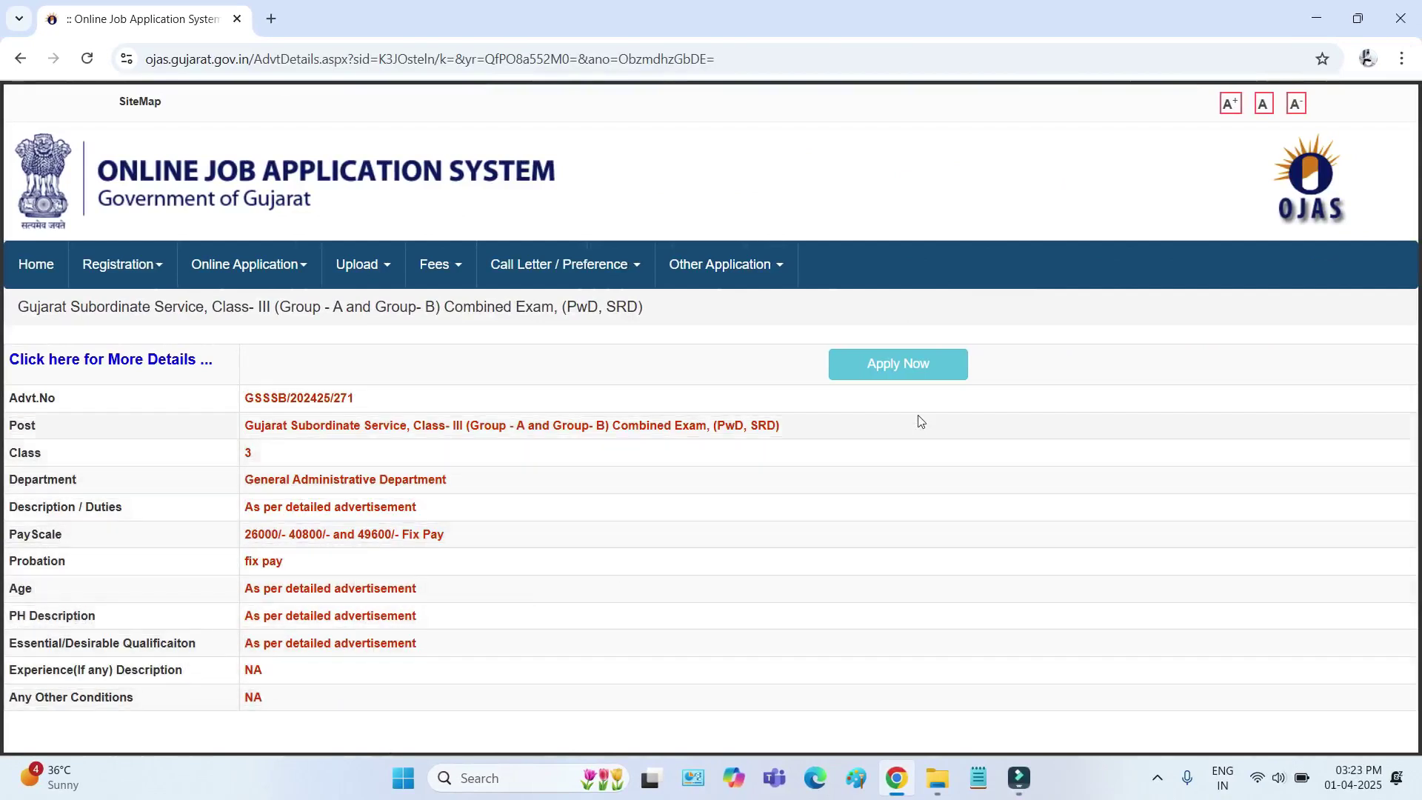
click(915, 373)
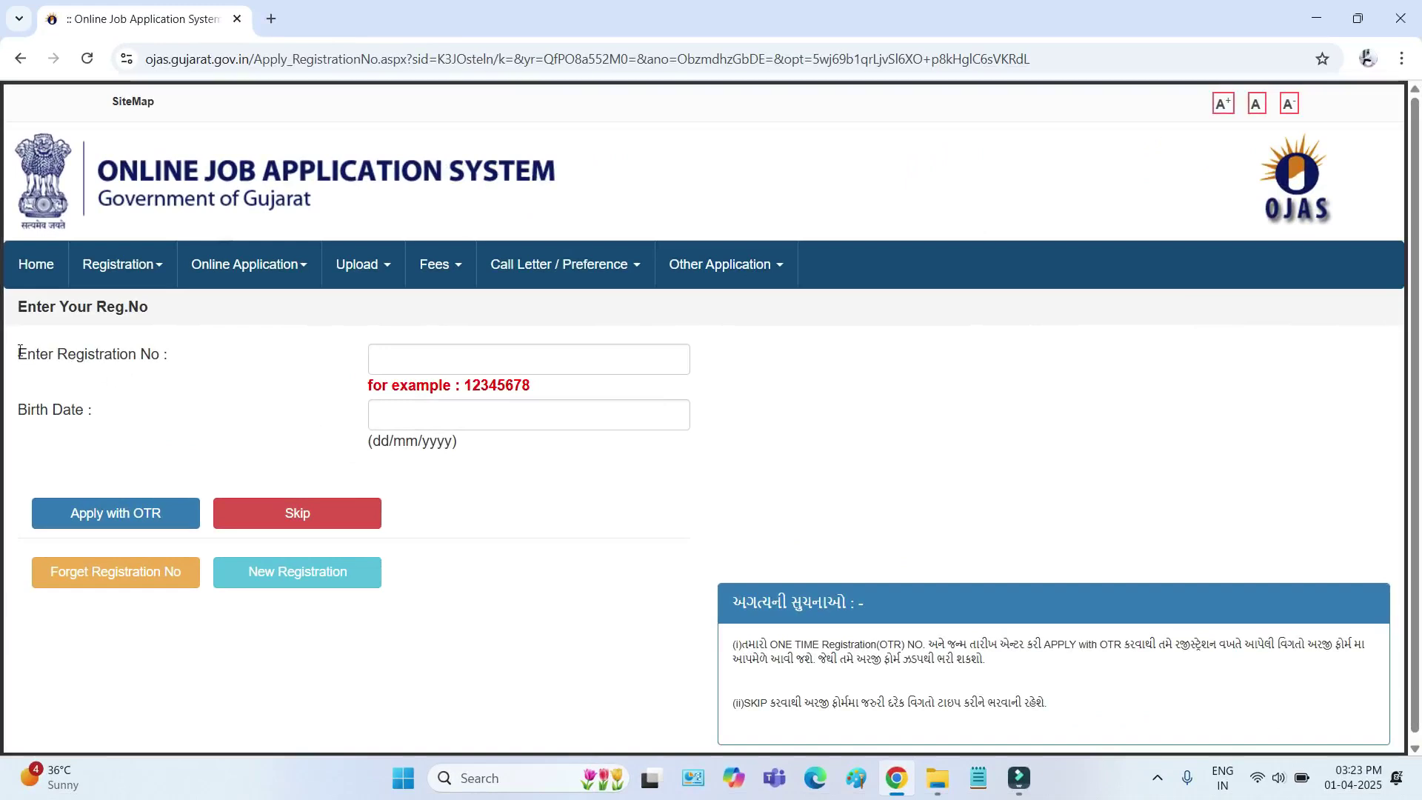
Check the registration number and birth date fields, and skip OTR entry to open the blank application form.
drag(20, 351, 254, 371)
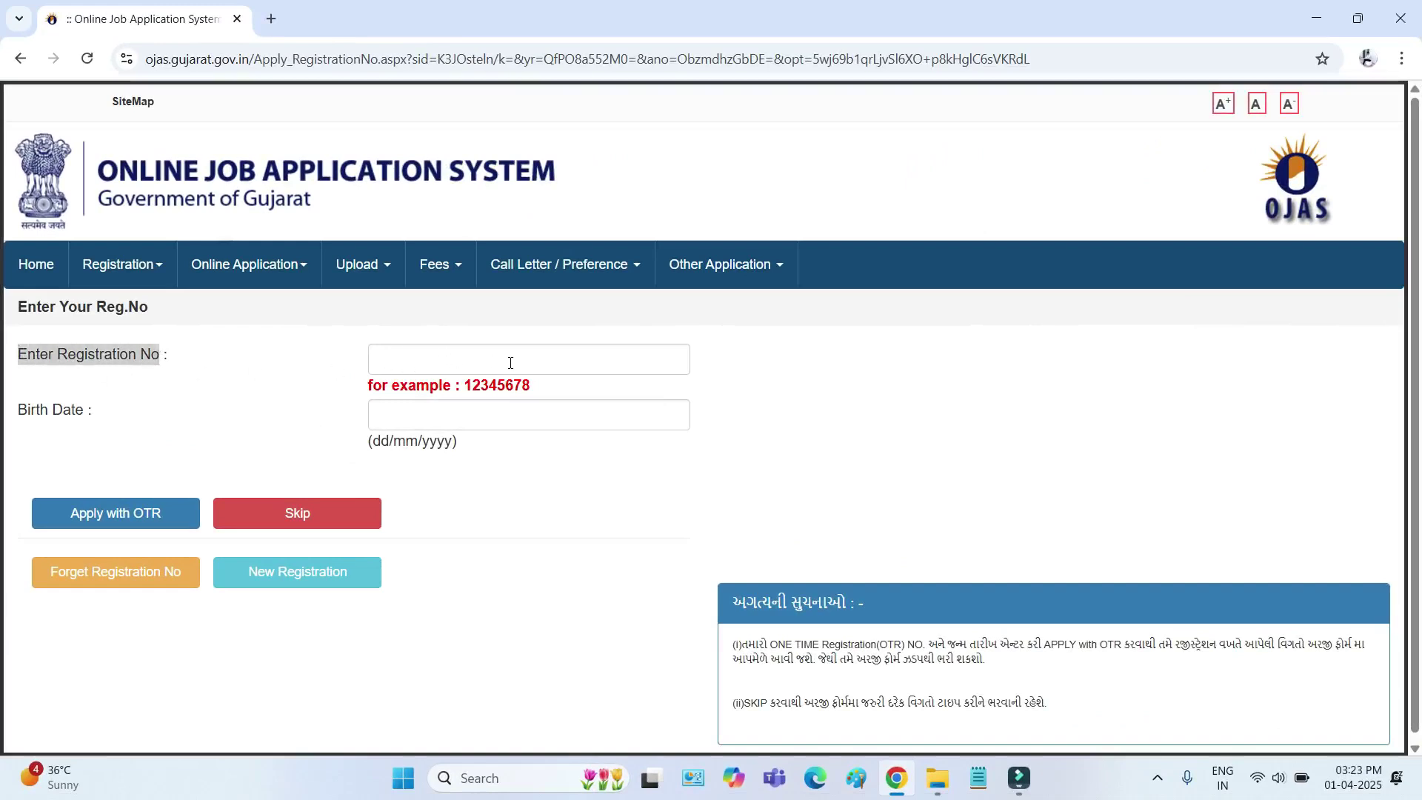
drag(20, 409, 90, 411)
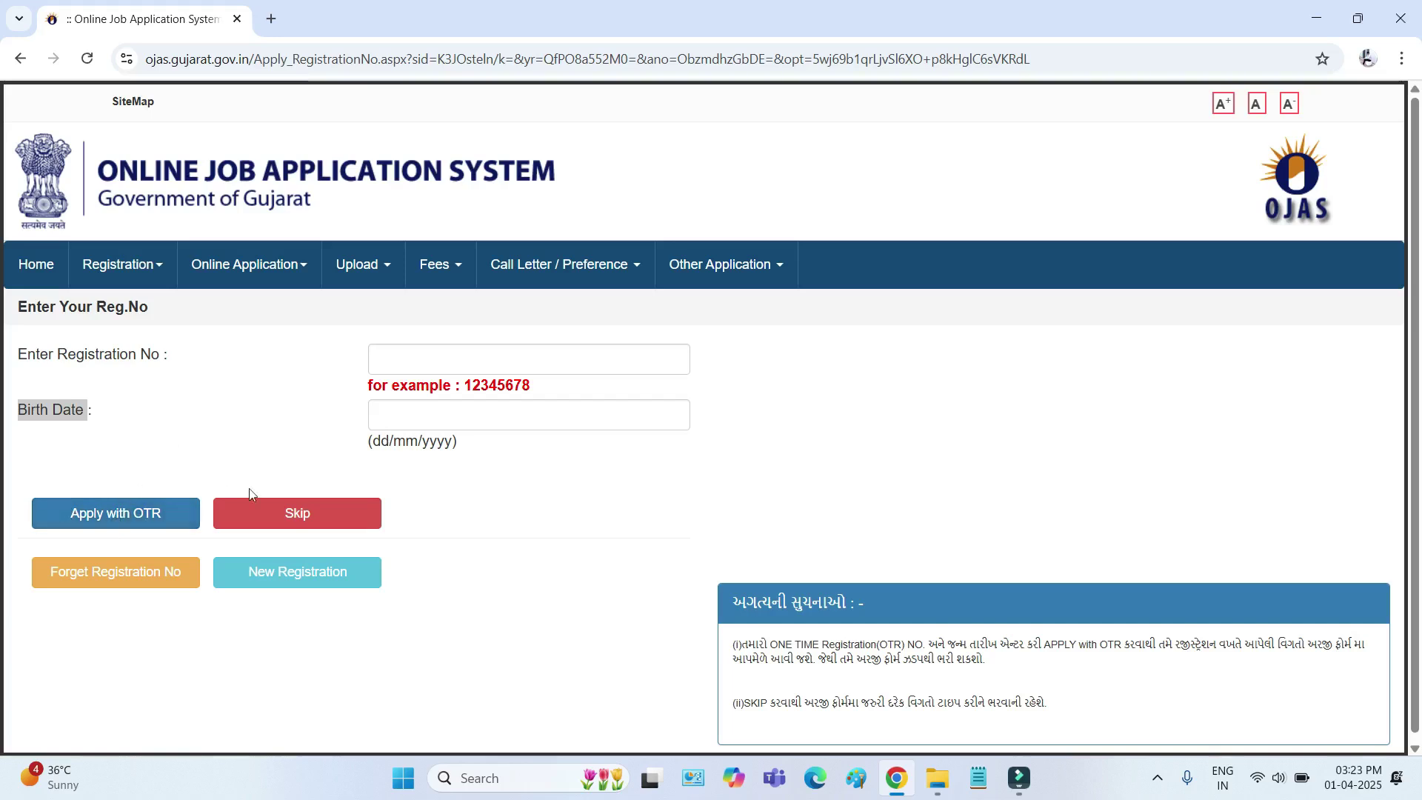
click(290, 516)
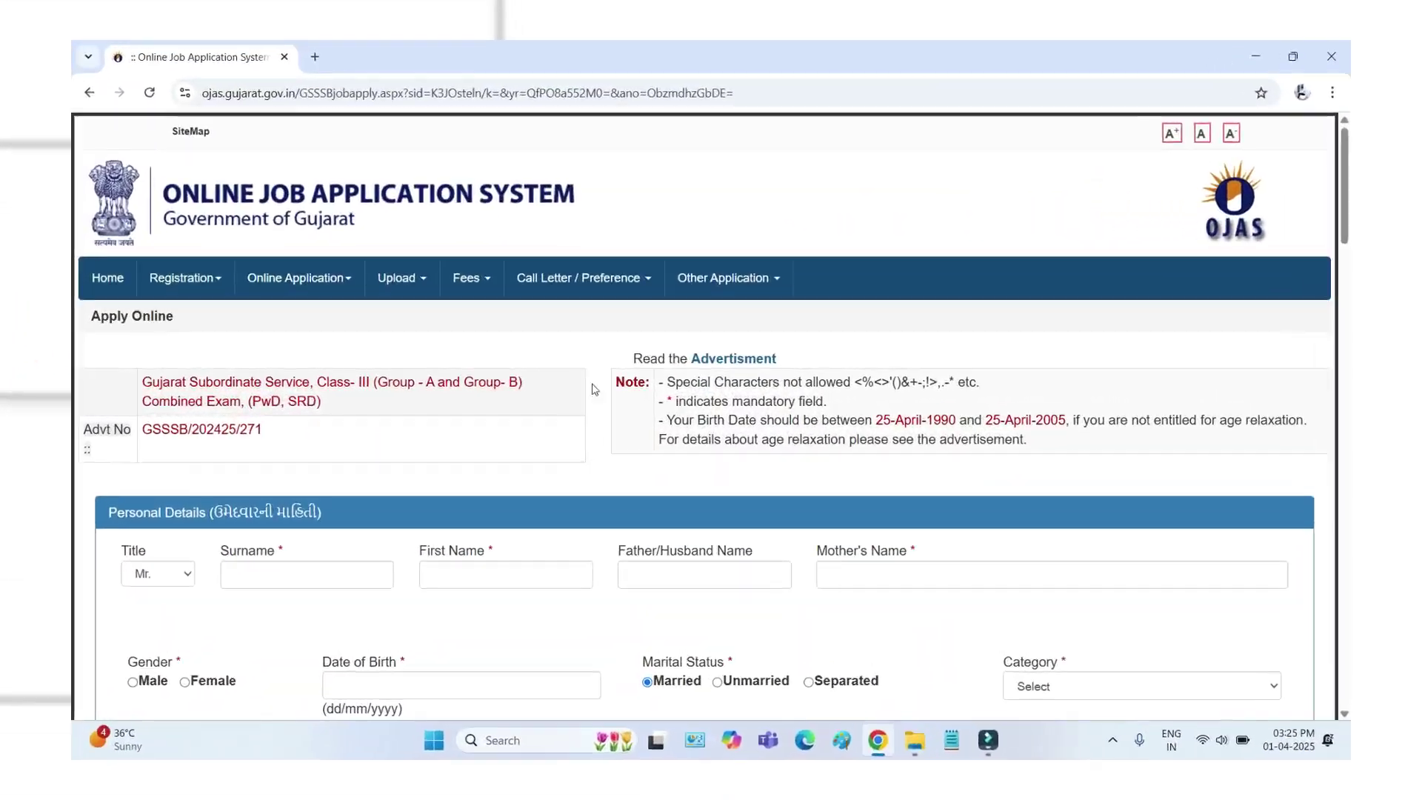
Look through the sections of the application form and read the note on special characters, mandatory fields and age limits.
scroll(592, 389, down, 15)
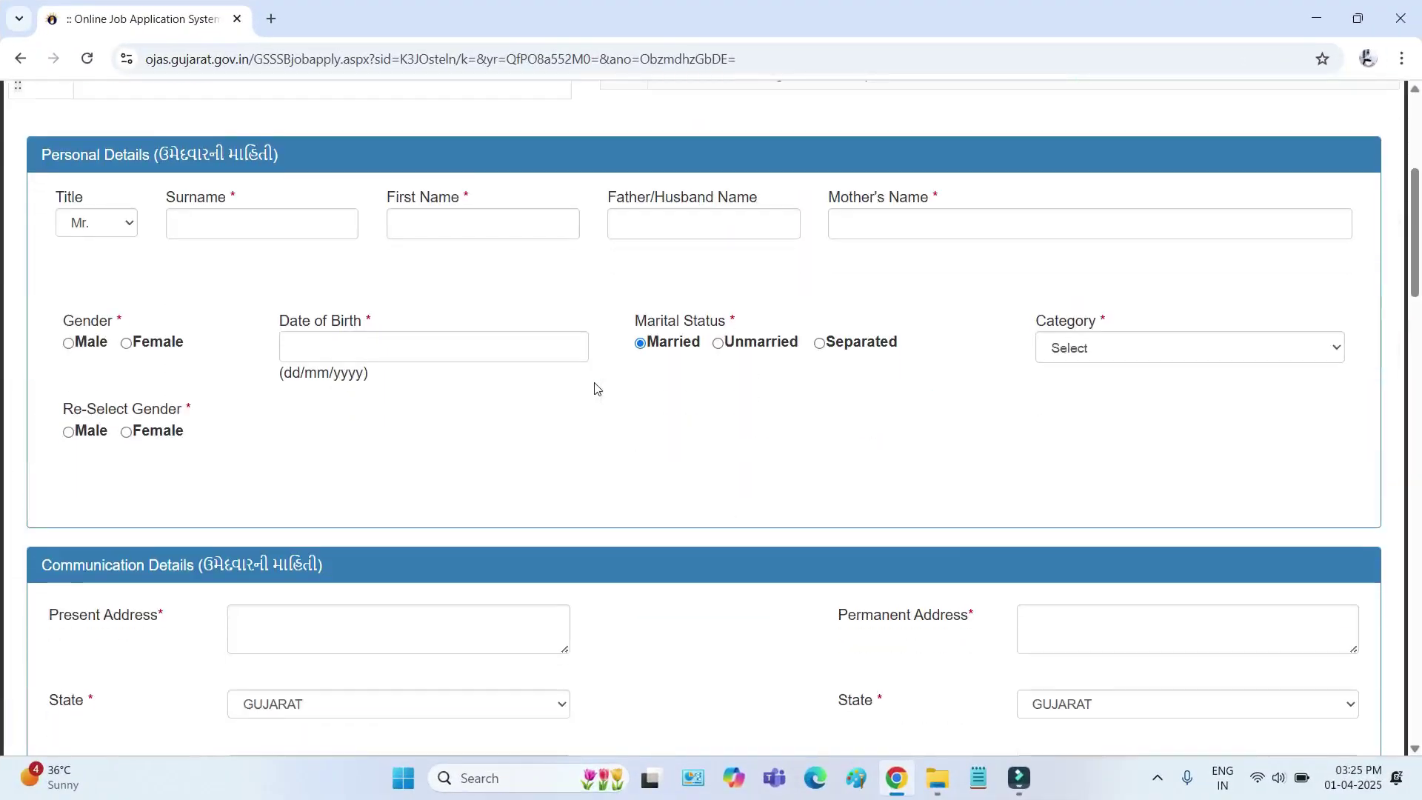
scroll(595, 389, down, 12)
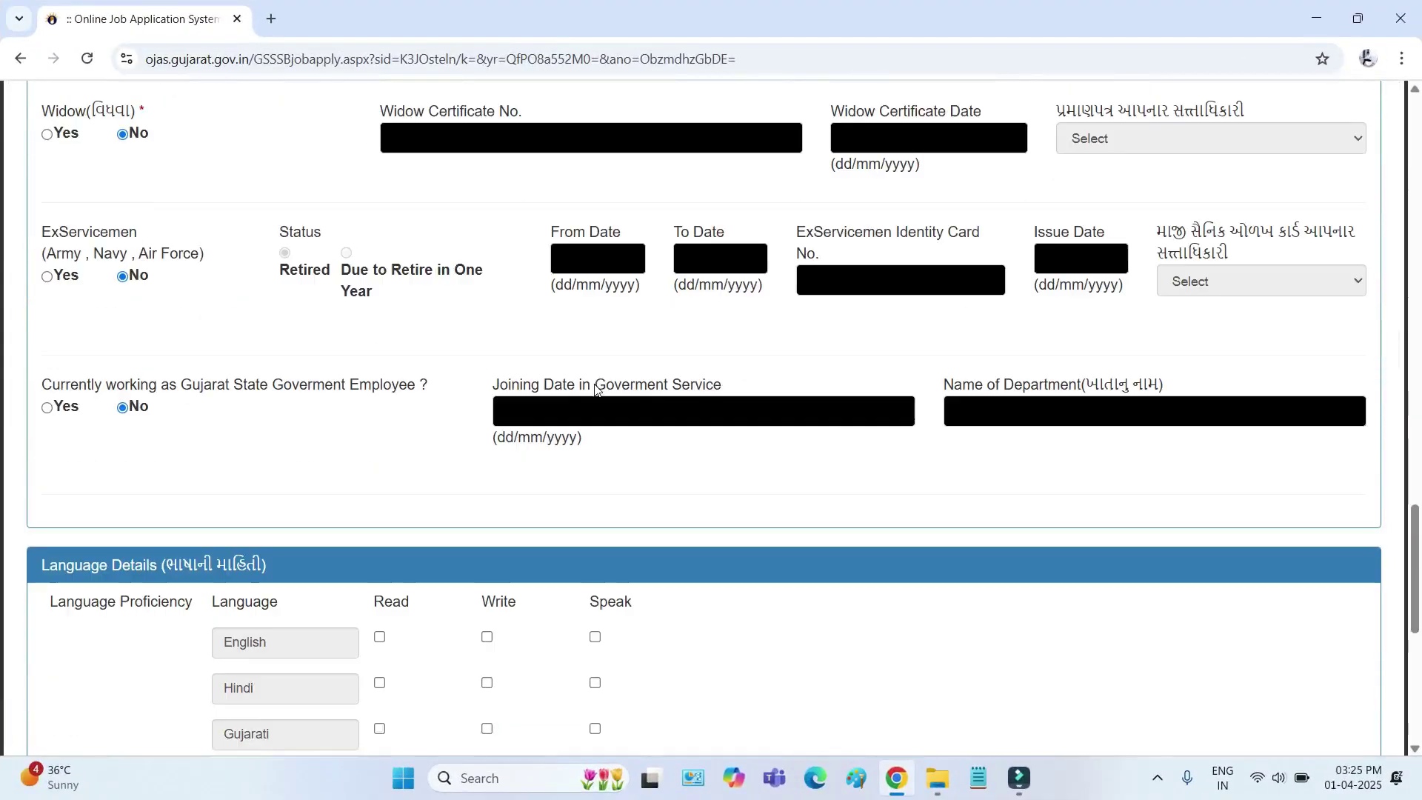
scroll(592, 400, up, 8)
scroll(592, 400, up, 15)
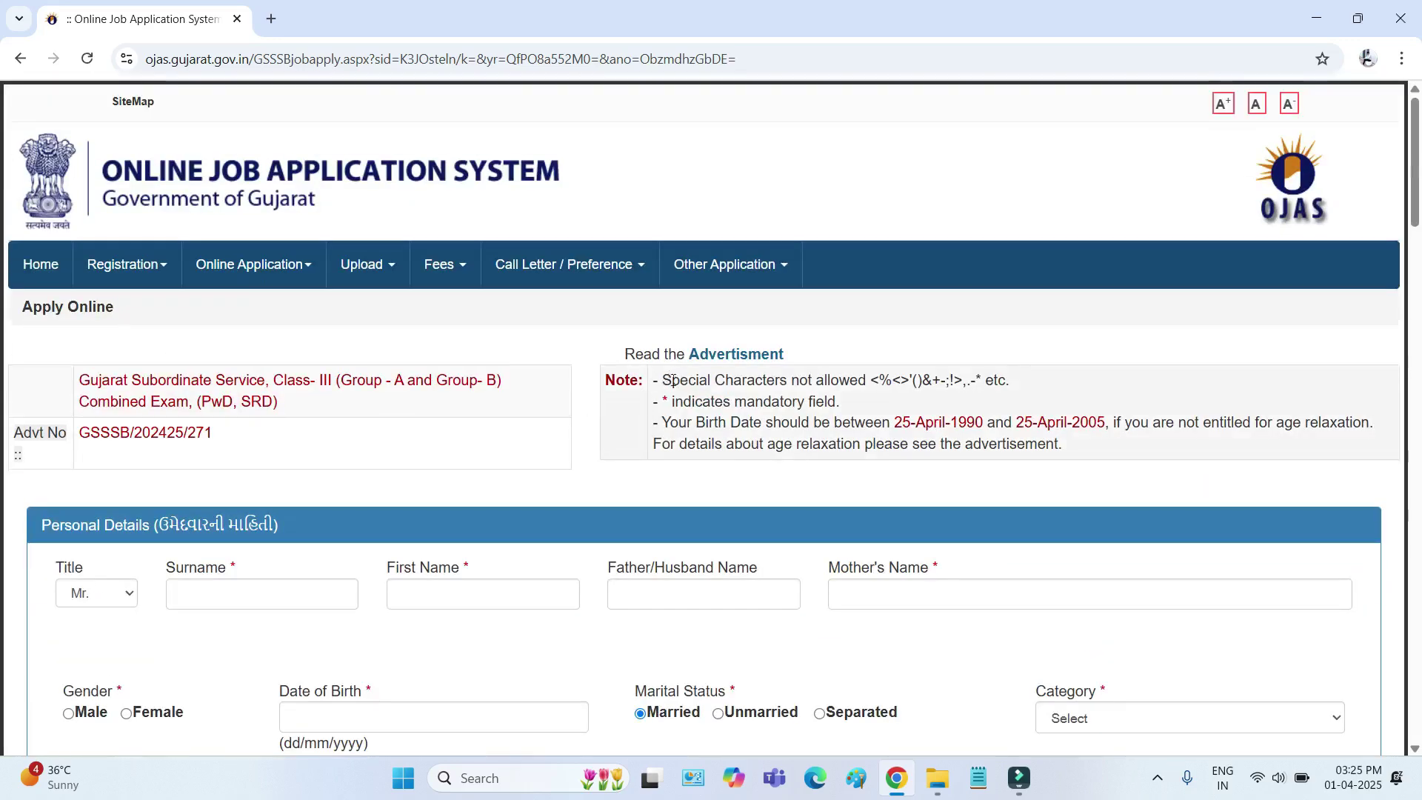
drag(673, 380, 1084, 445)
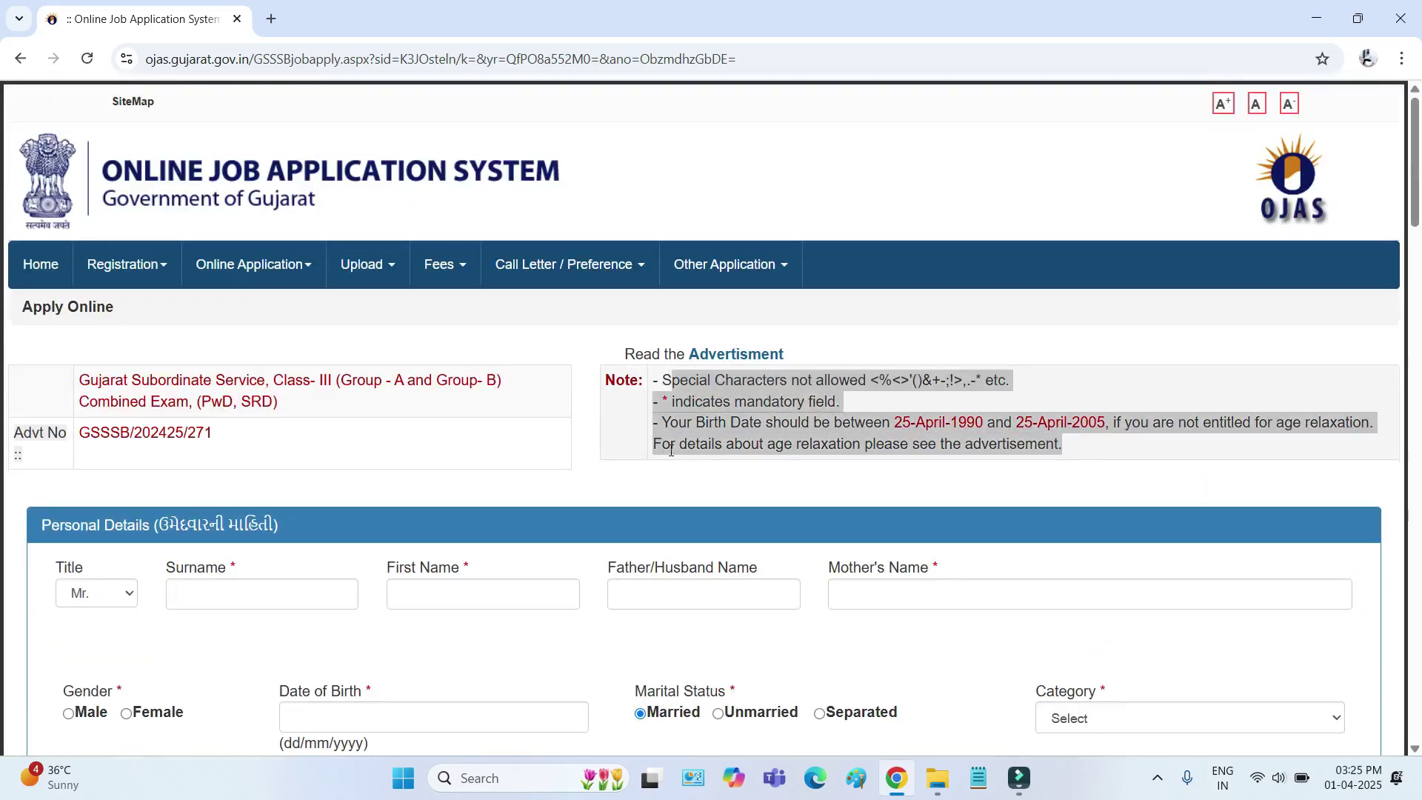
Examine the Personal Details section's title options and its surname, first name, father/husband name and mother's name fields.
scroll(581, 412, down, 3)
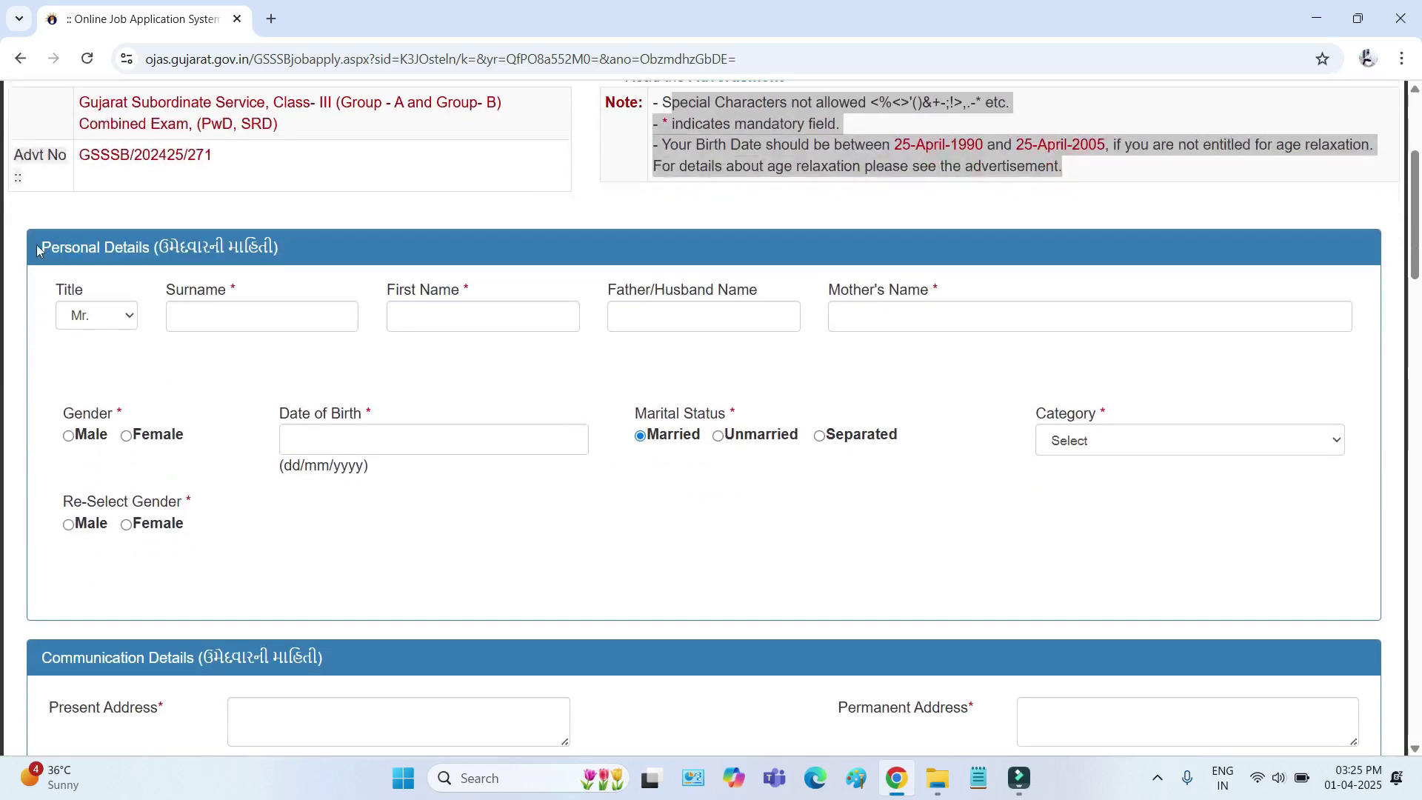
drag(35, 245, 135, 252)
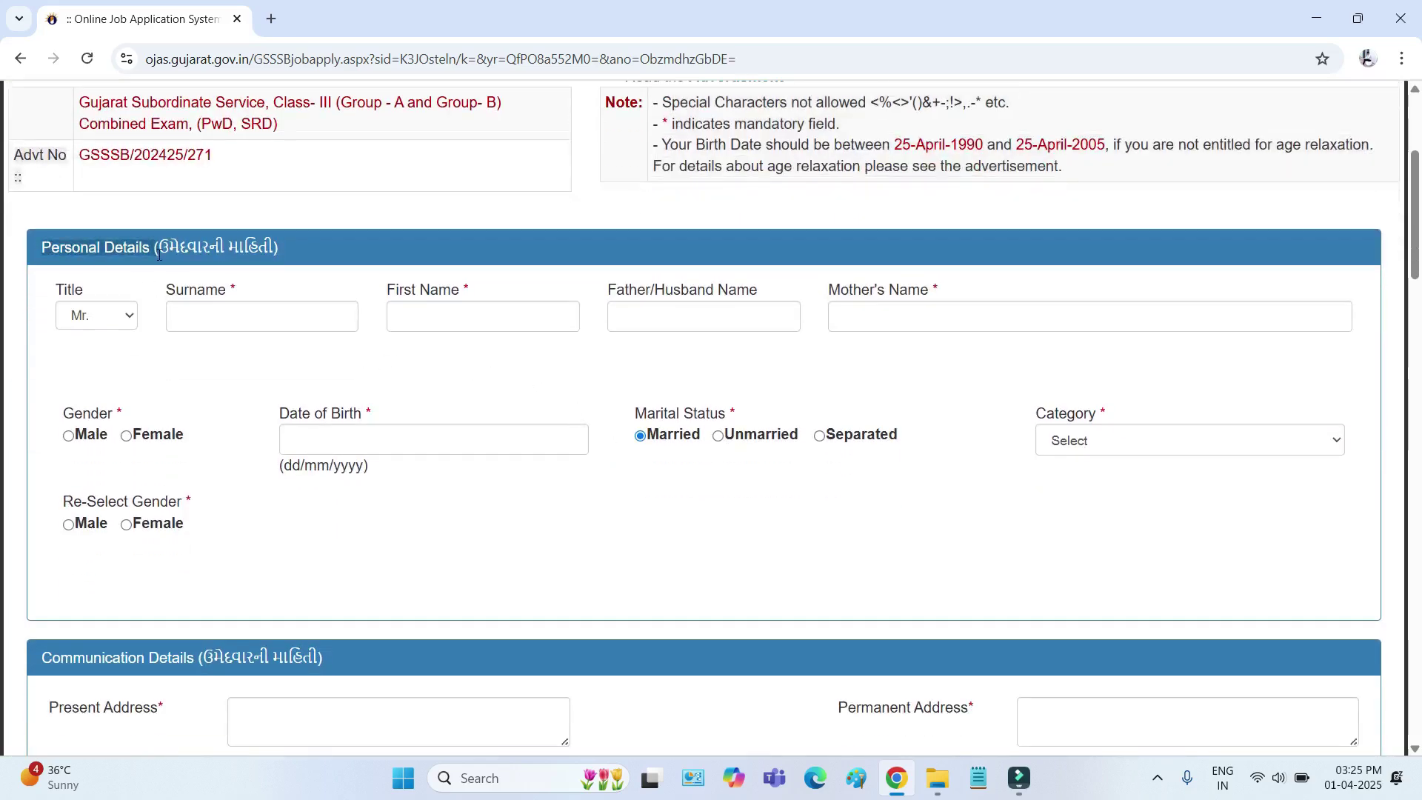
drag(64, 289, 83, 290)
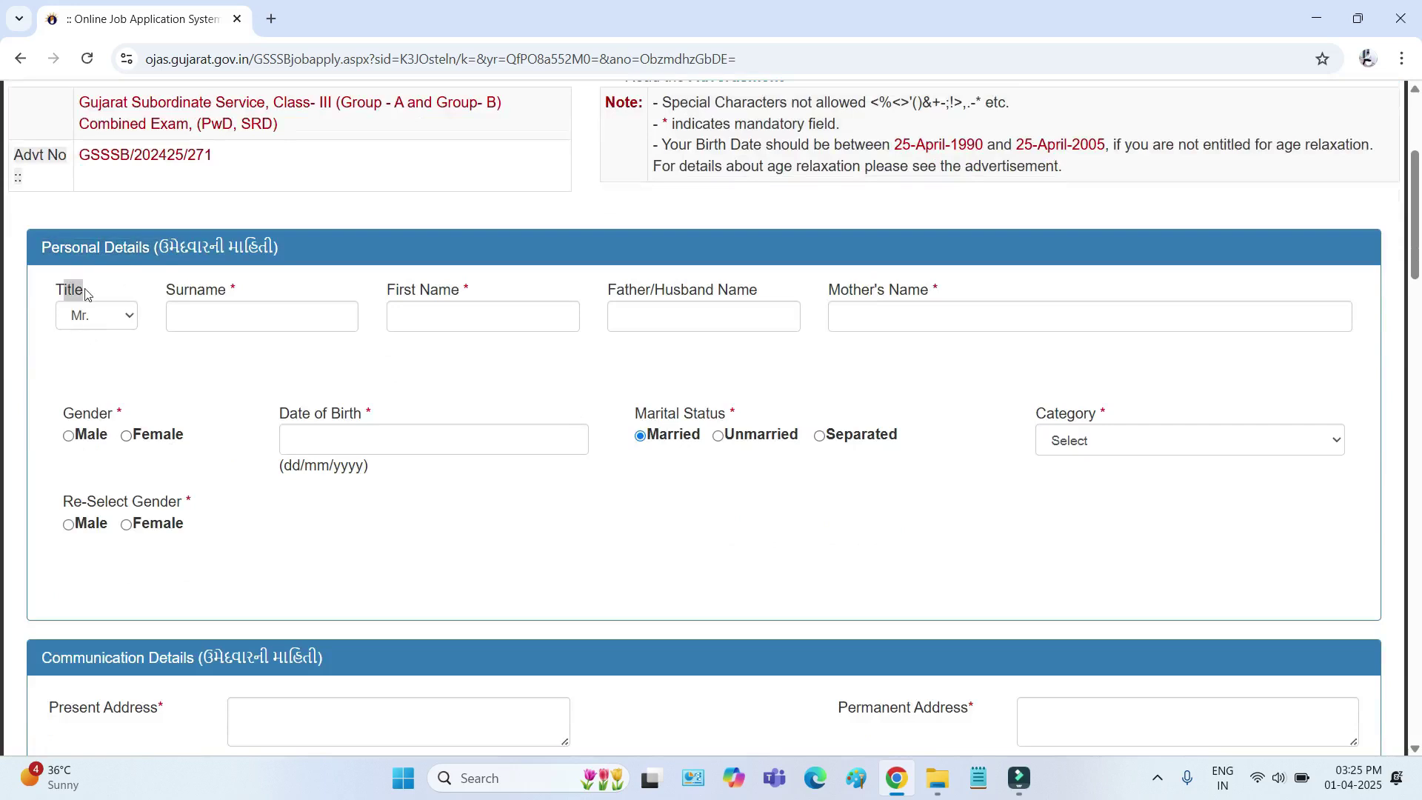
click(88, 316)
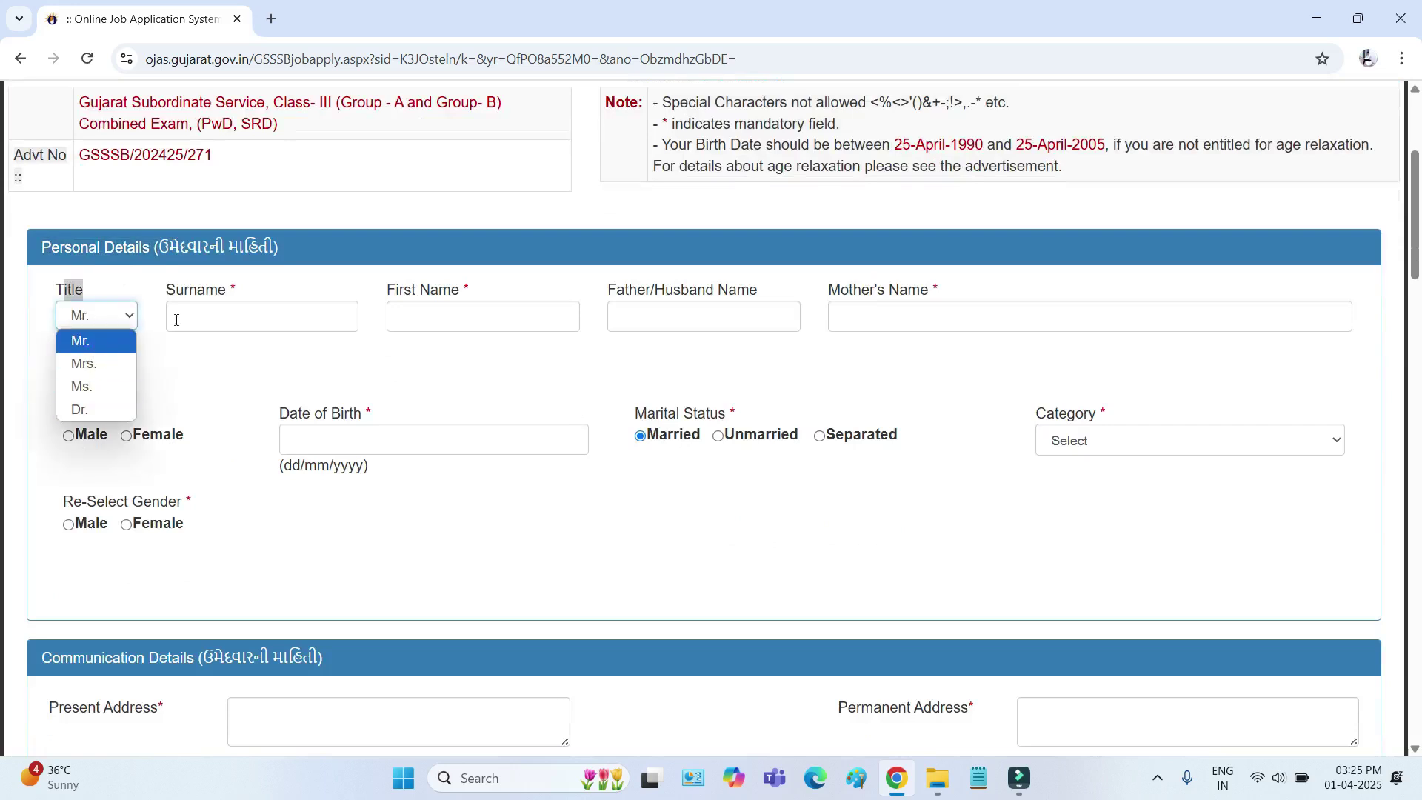
click(167, 296)
drag(166, 290, 233, 288)
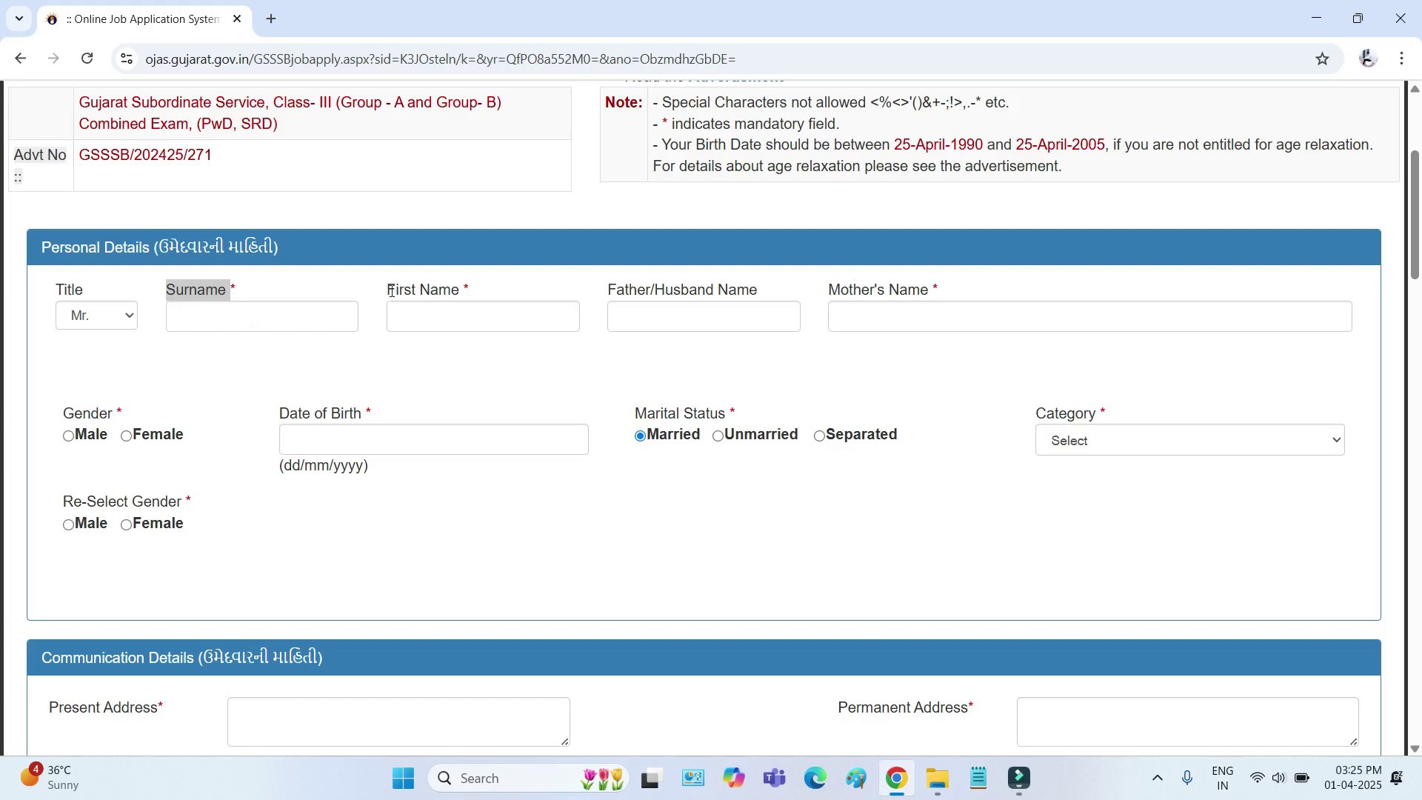
drag(390, 290, 460, 291)
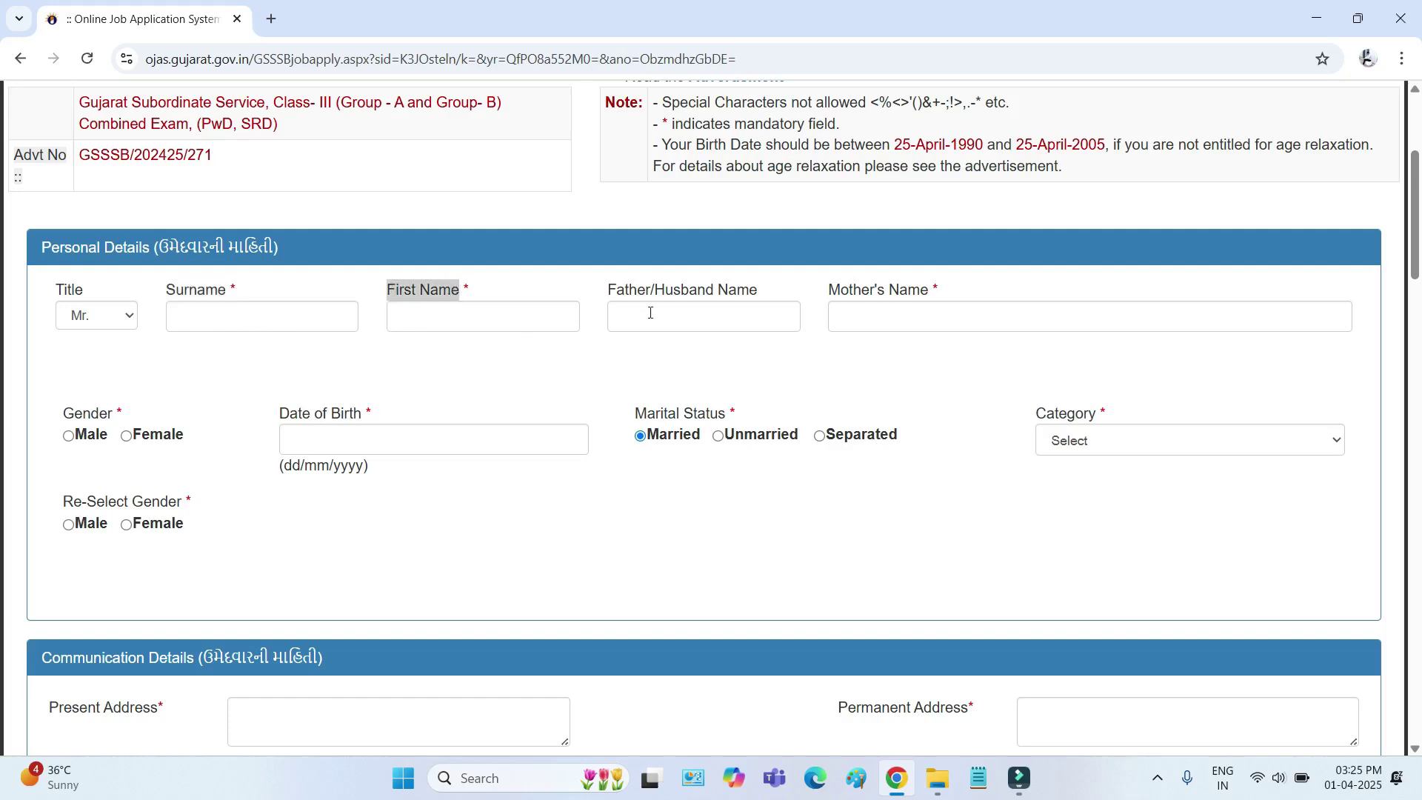
drag(614, 290, 736, 292)
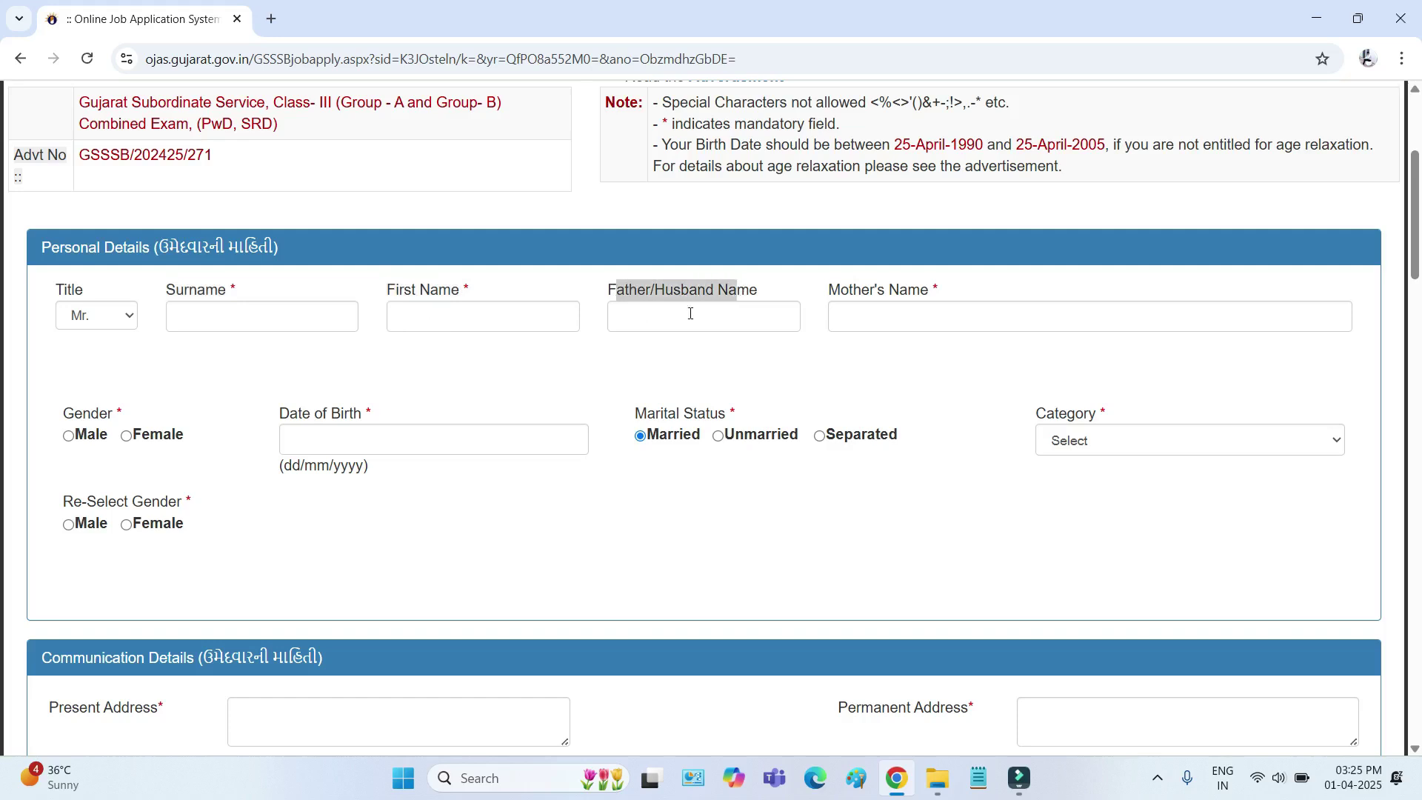
drag(831, 288, 943, 296)
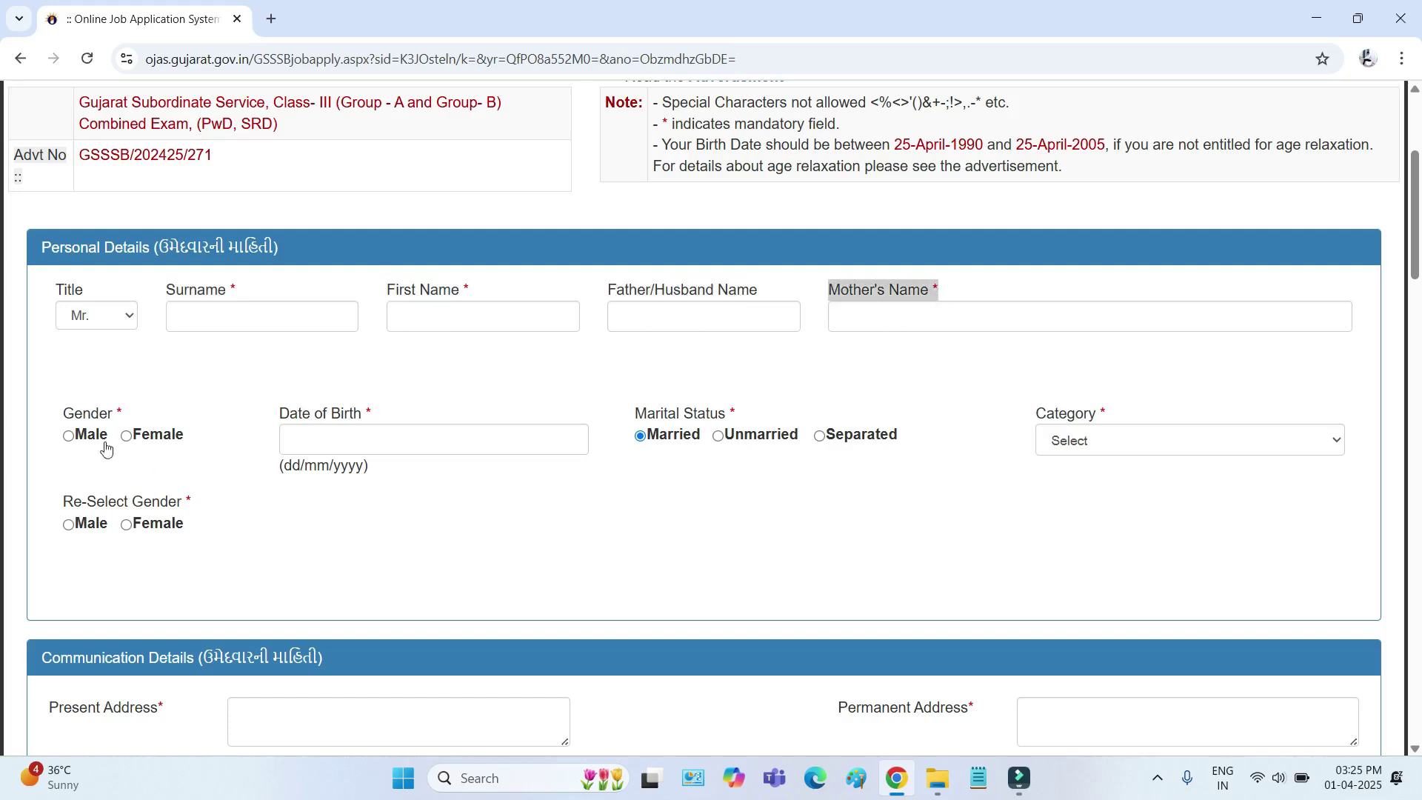
Examine the gender, re-select gender, date of birth and marital status fields in Personal Details.
drag(62, 413, 96, 451)
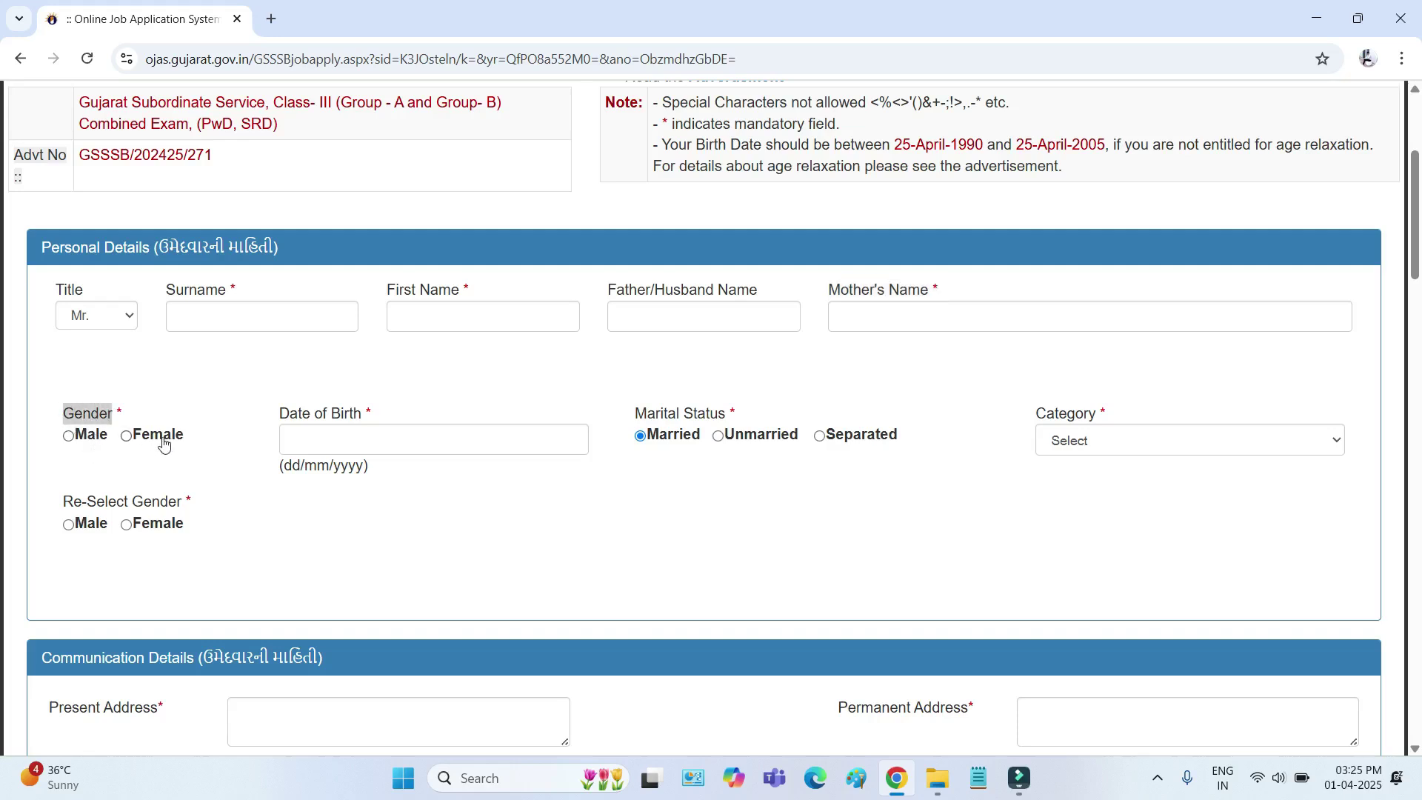
drag(73, 503, 152, 505)
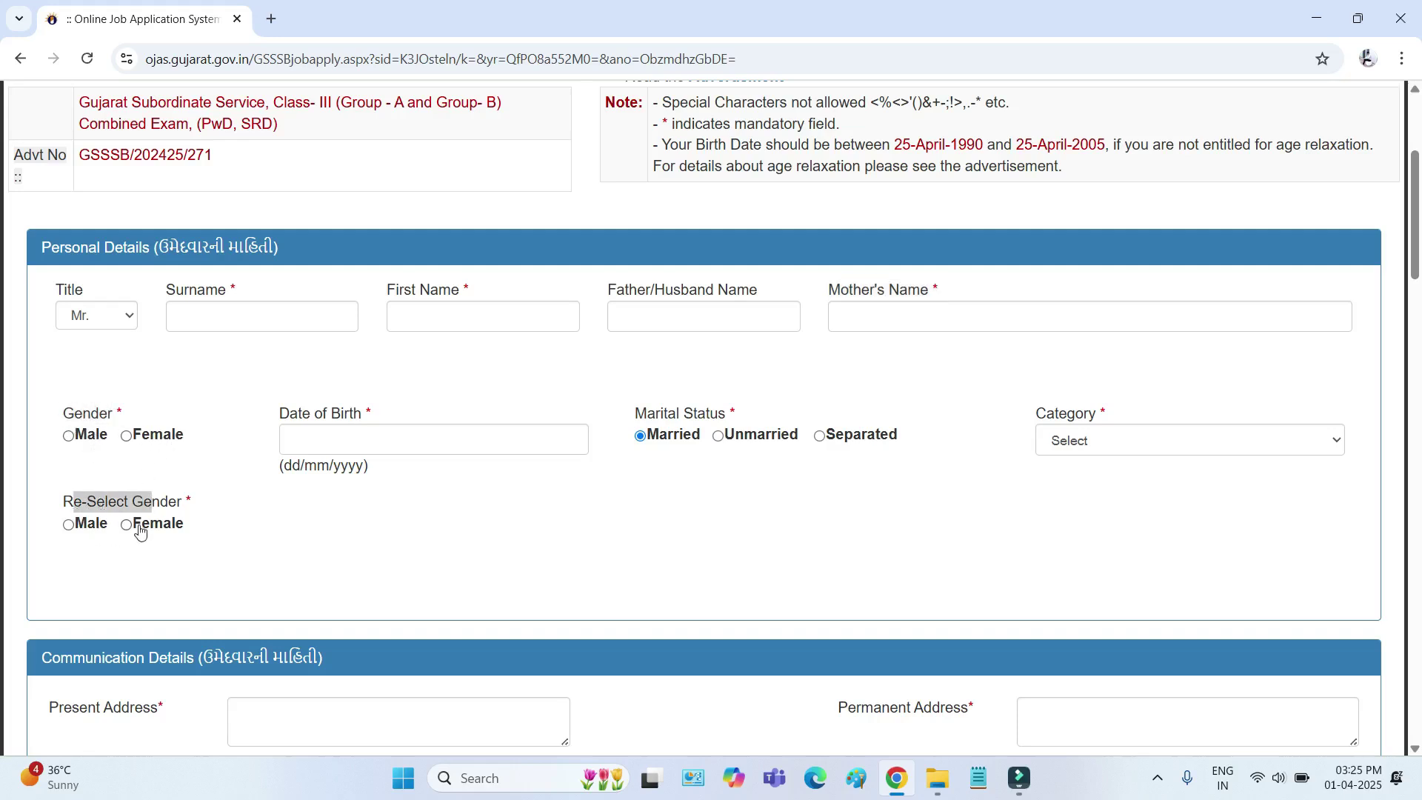
drag(280, 414, 367, 412)
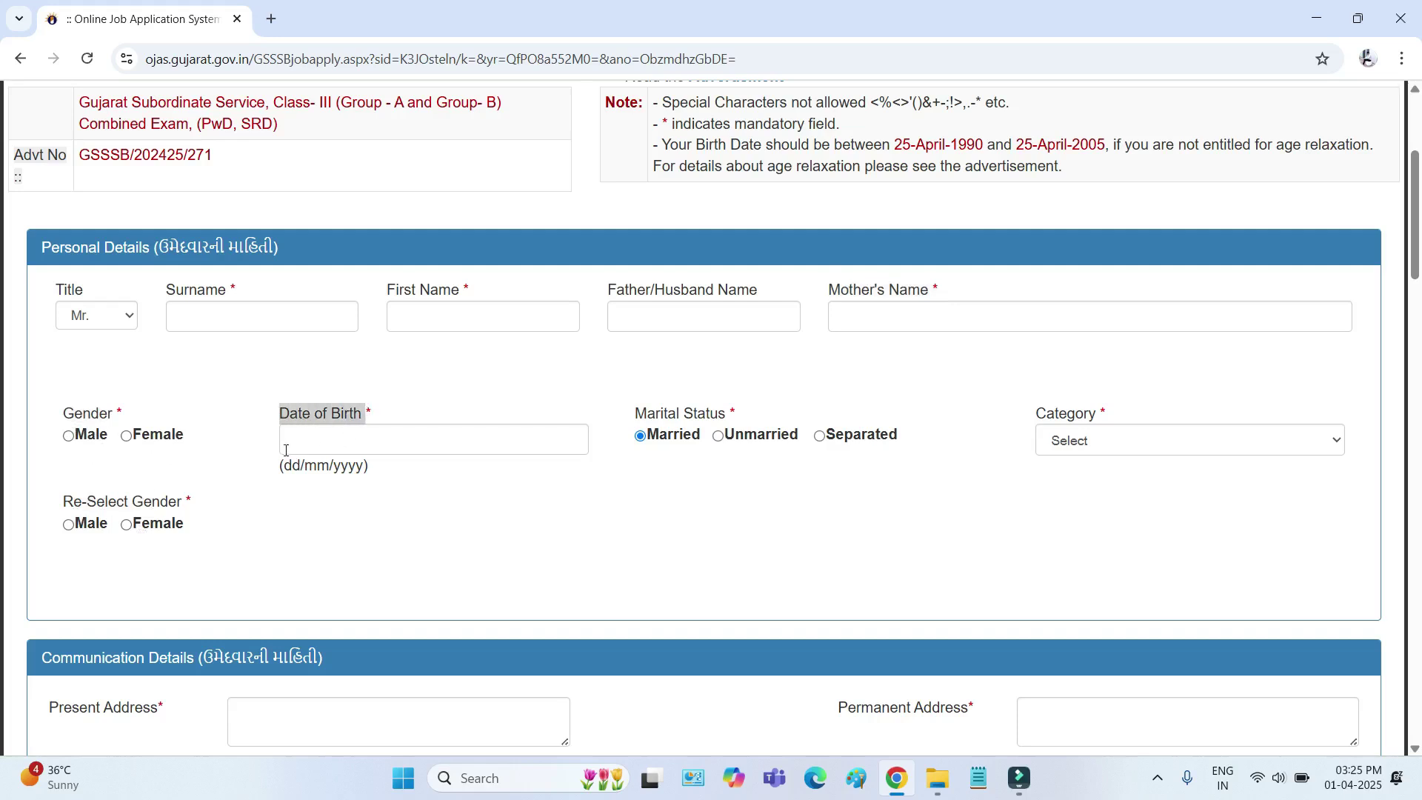
drag(636, 413, 711, 450)
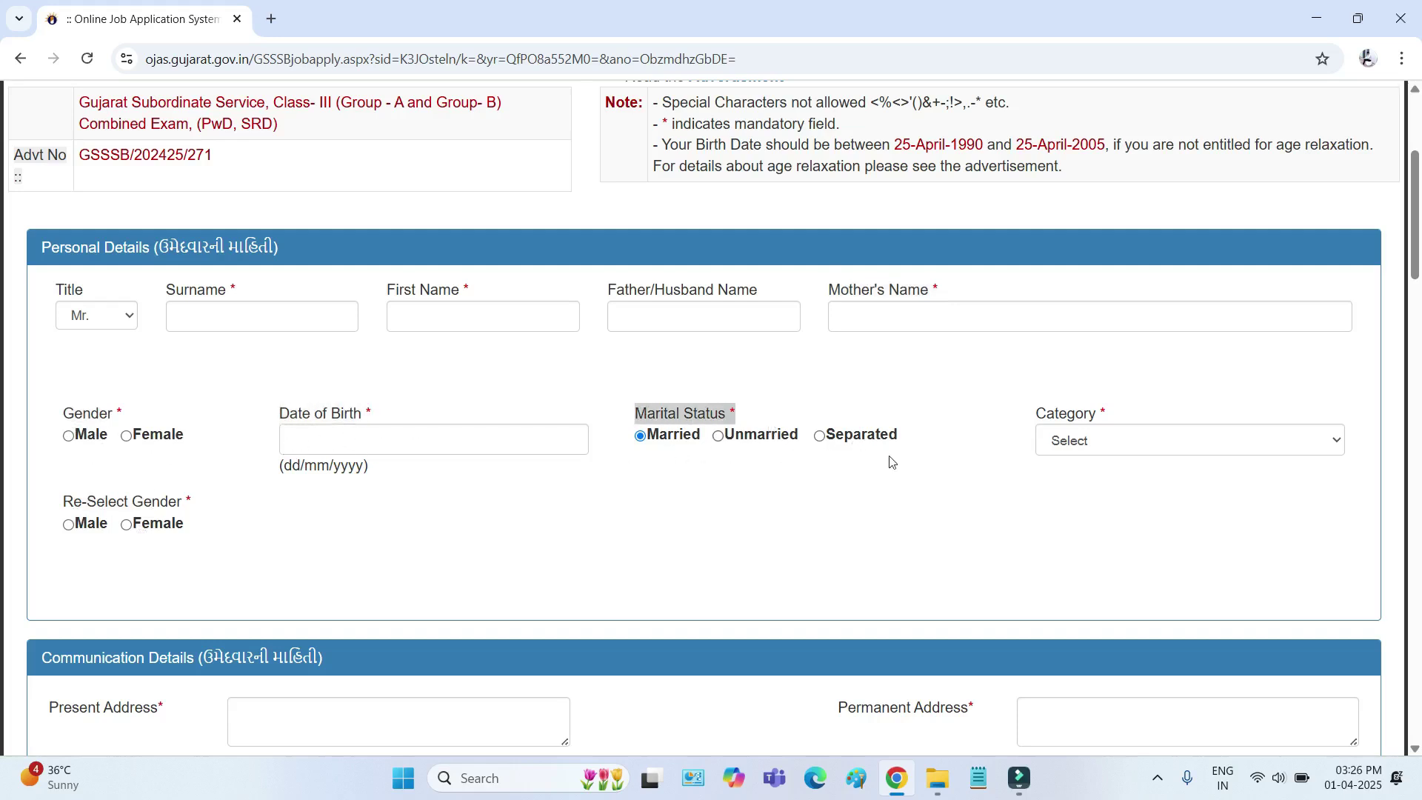
Set the Category in Personal Details to SEBC.
drag(1036, 413, 1102, 443)
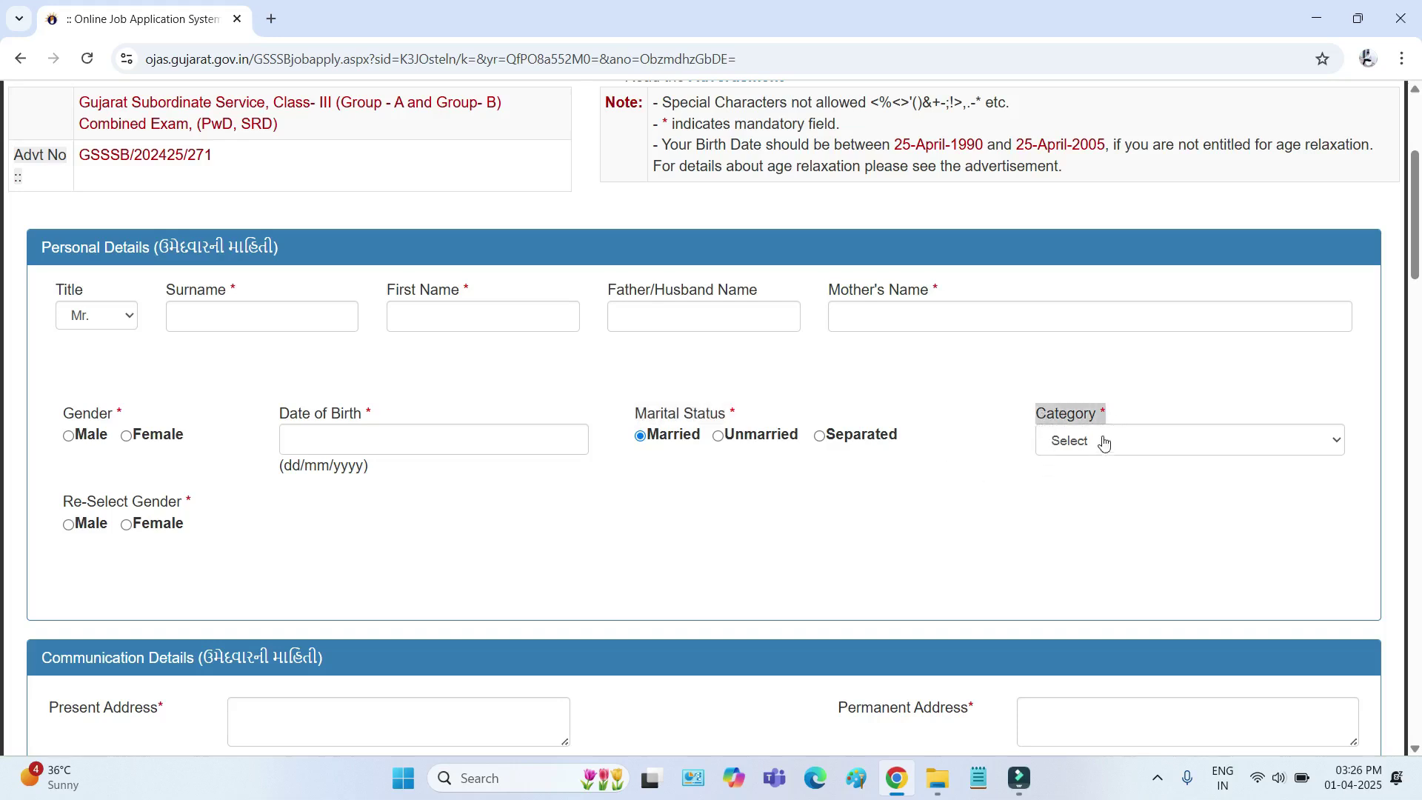
click(1101, 442)
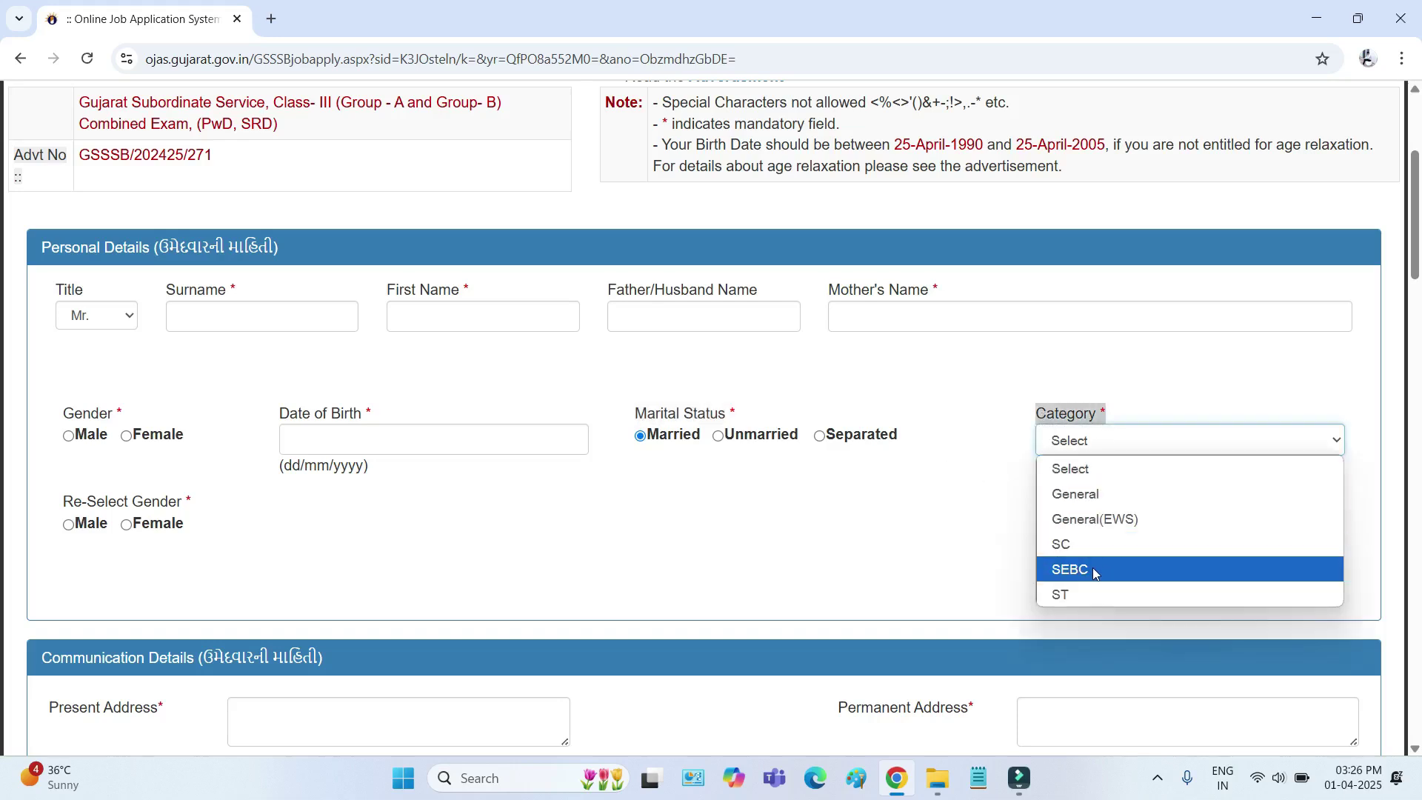
click(1072, 569)
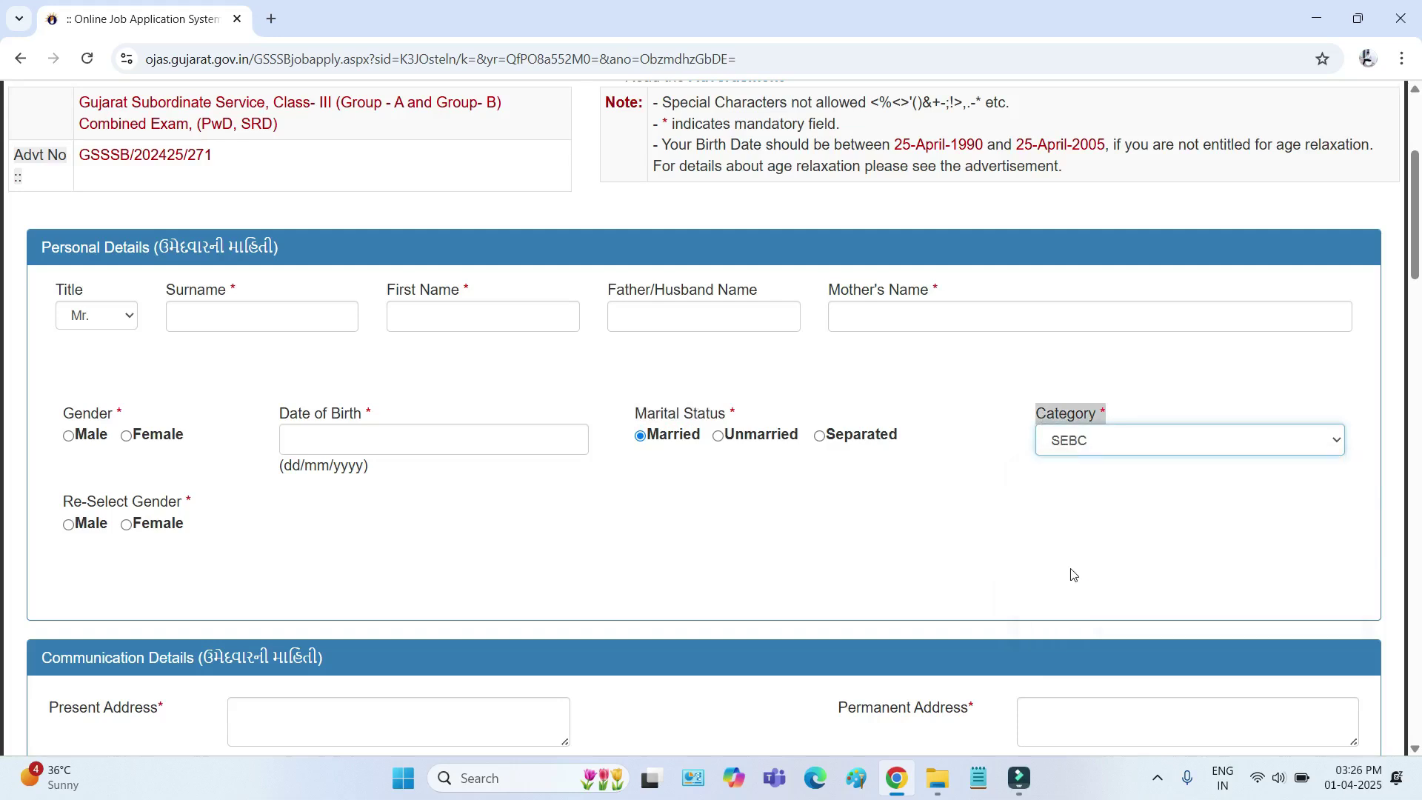
Examine the caste certificate number and date fields and the list of states where the caste certificate was issued.
scroll(1037, 538, down, 1)
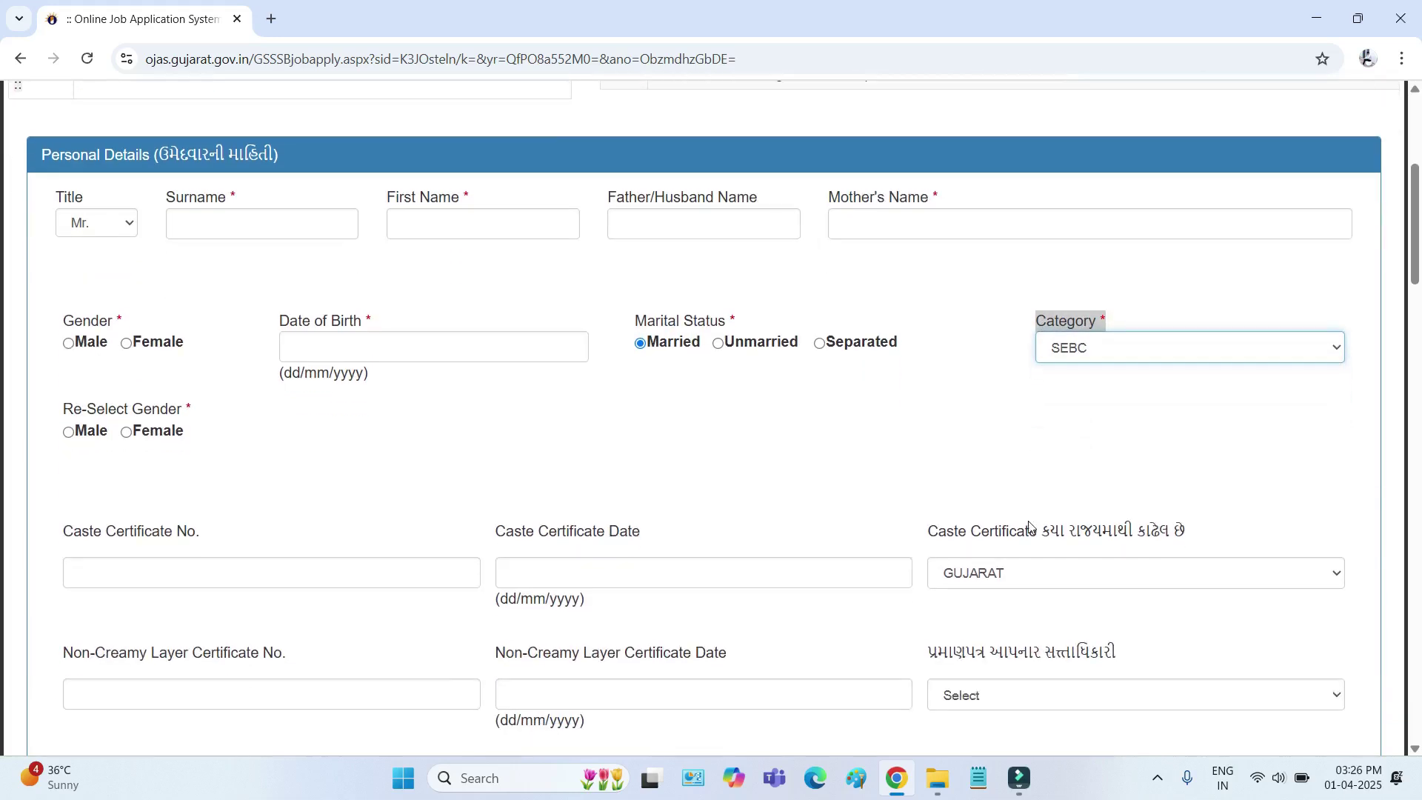
scroll(1026, 521, down, 1)
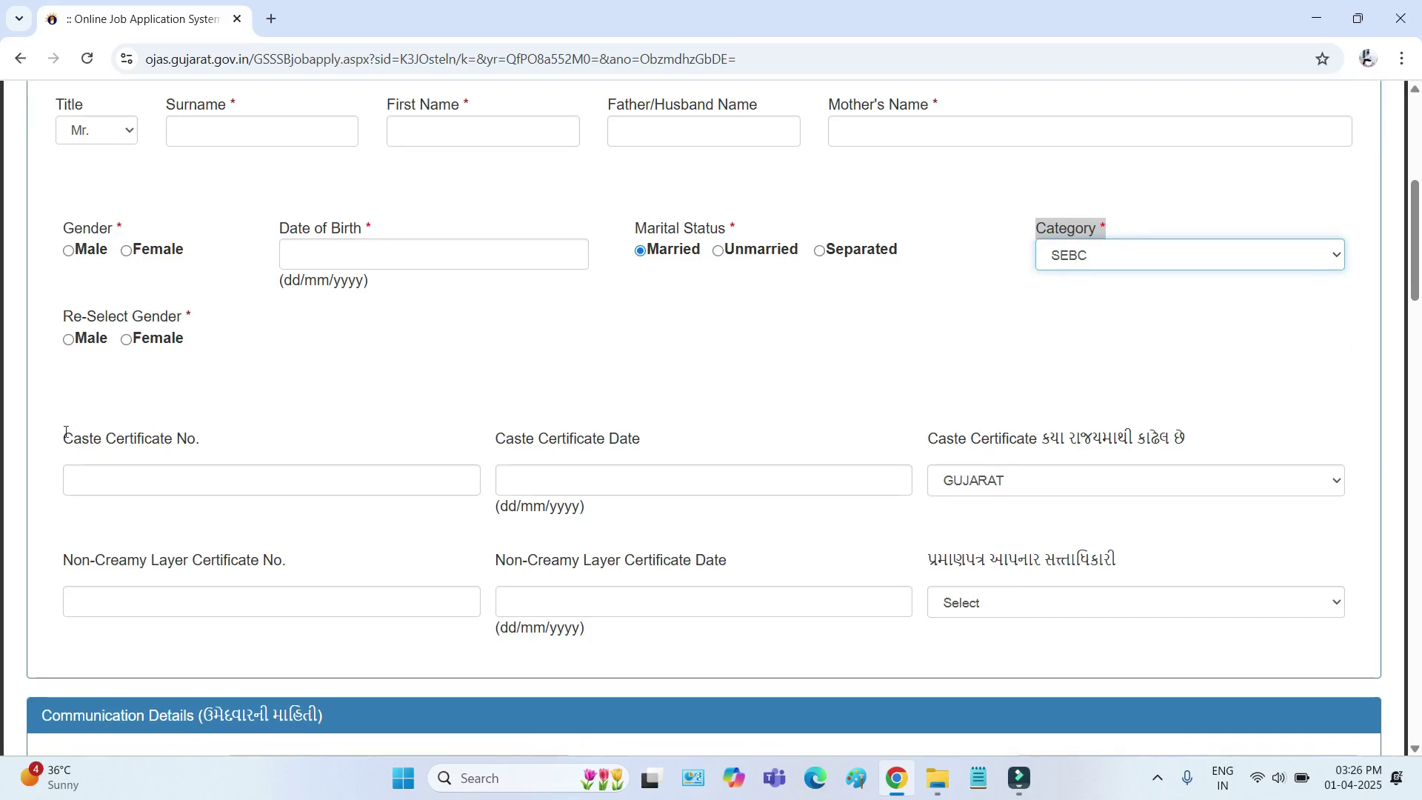
drag(65, 437, 174, 441)
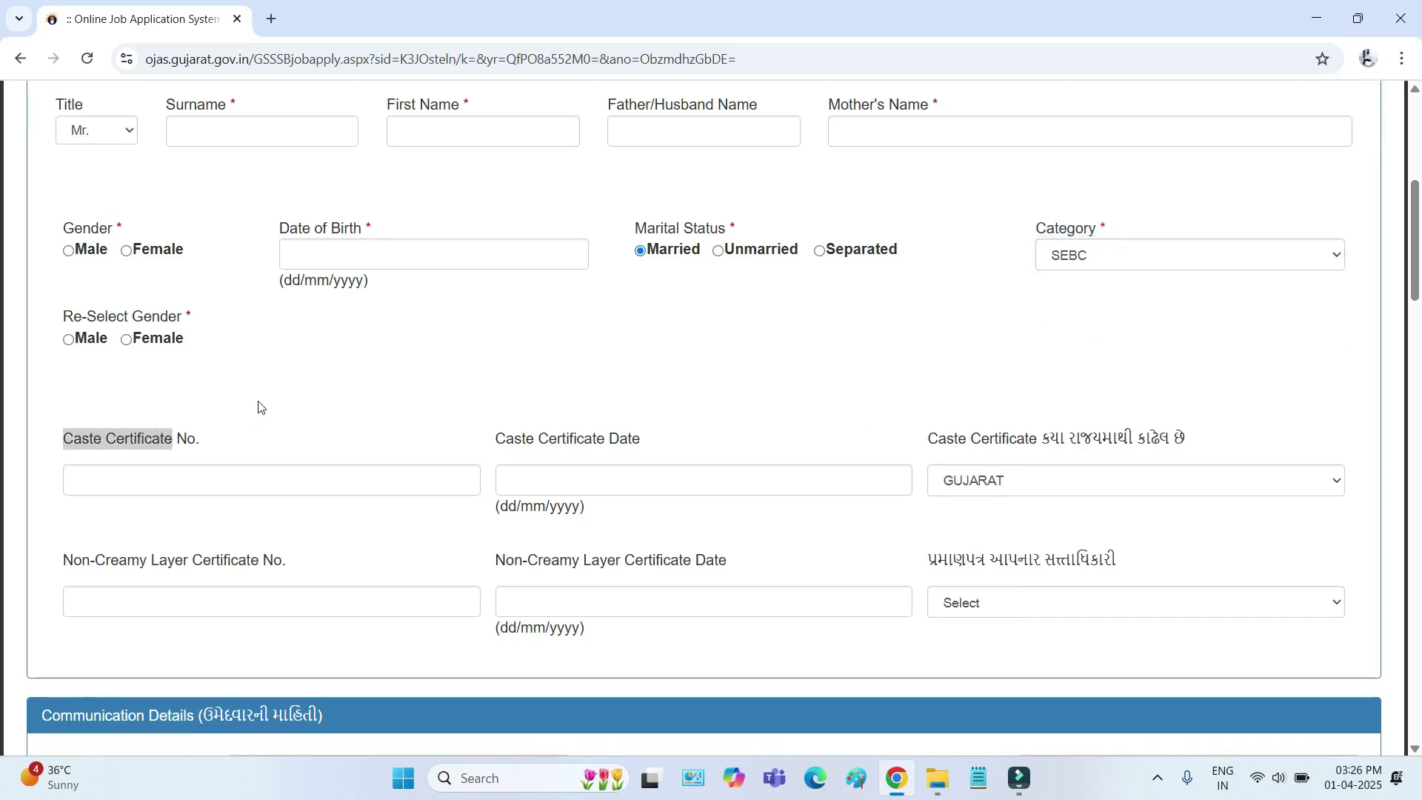
click(187, 419)
drag(77, 439, 189, 441)
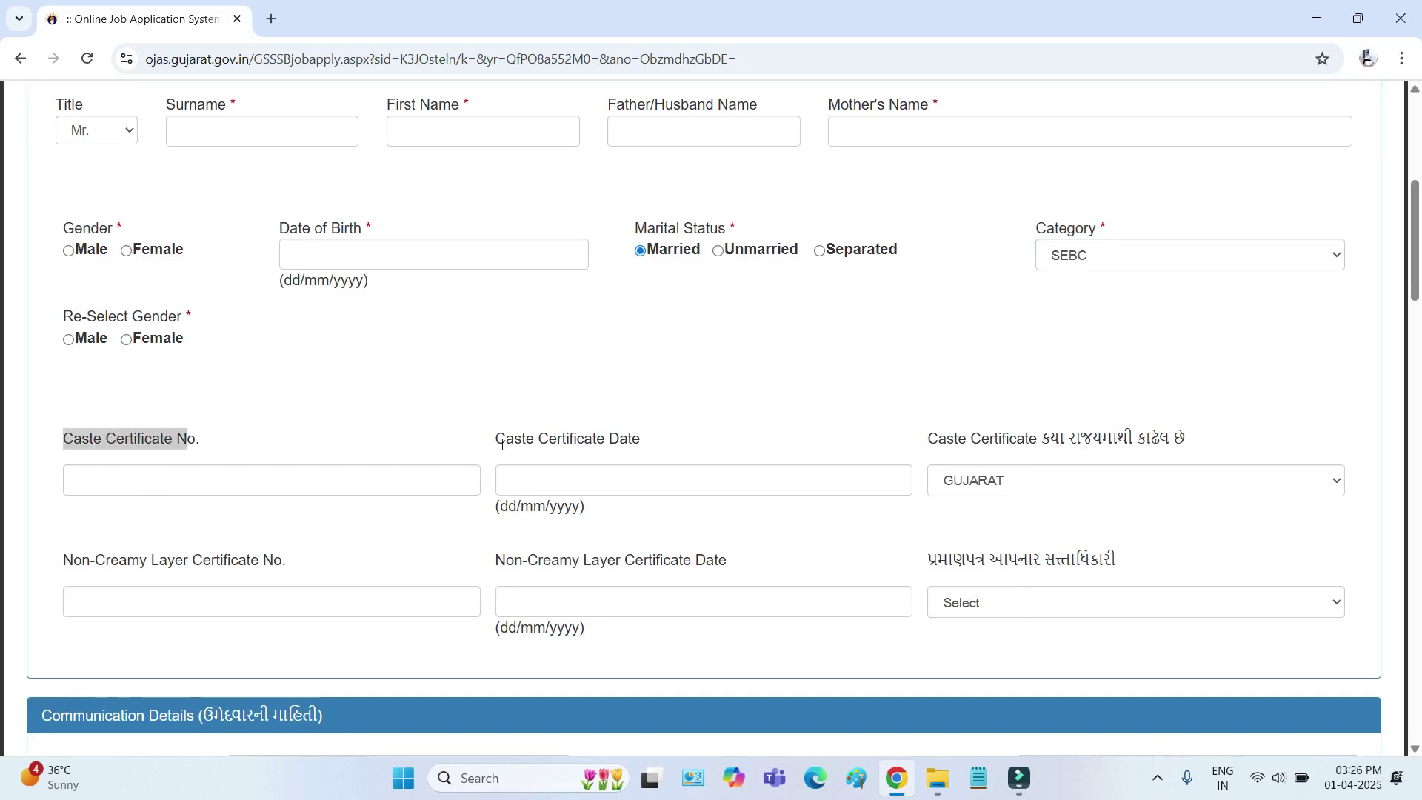
drag(496, 443, 642, 445)
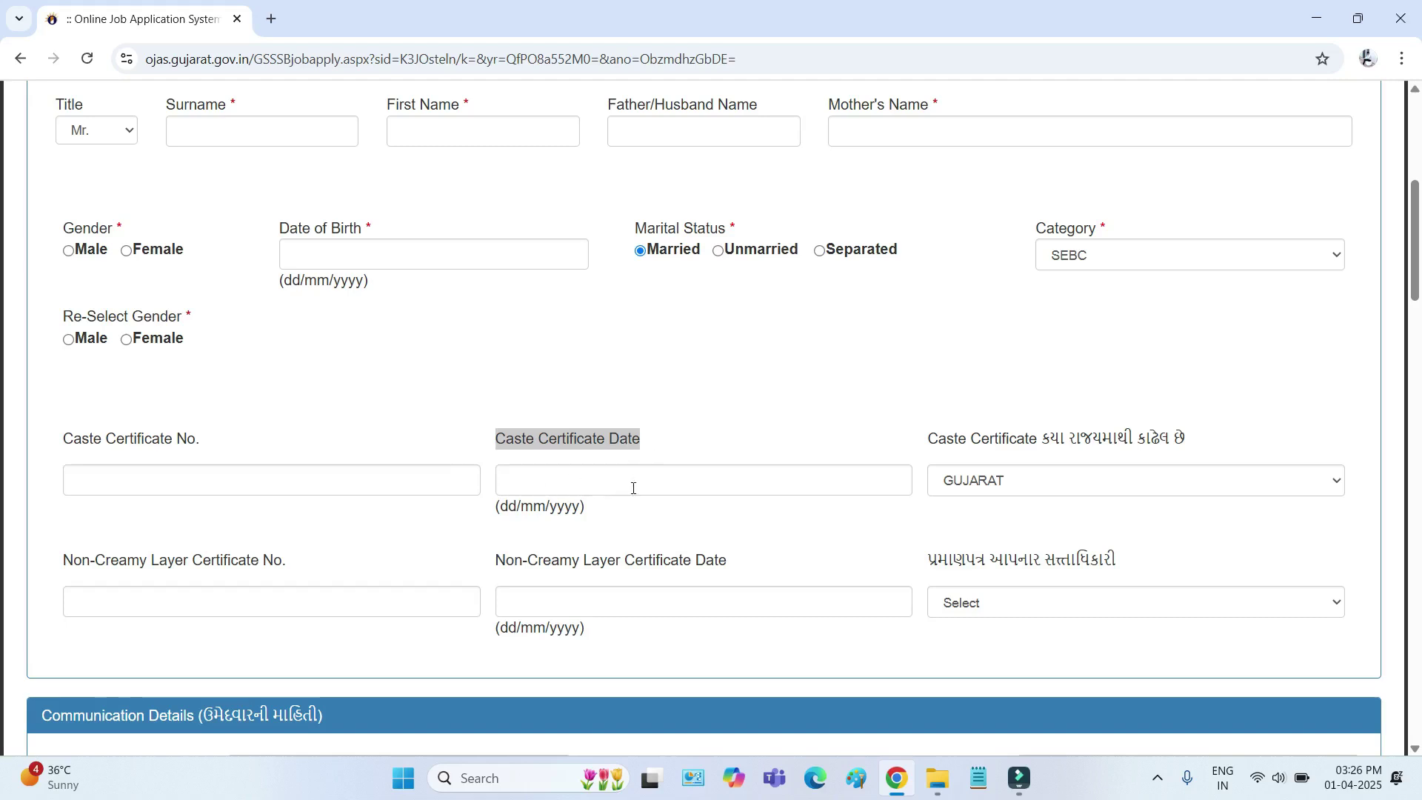
drag(932, 443, 1181, 442)
click(1091, 491)
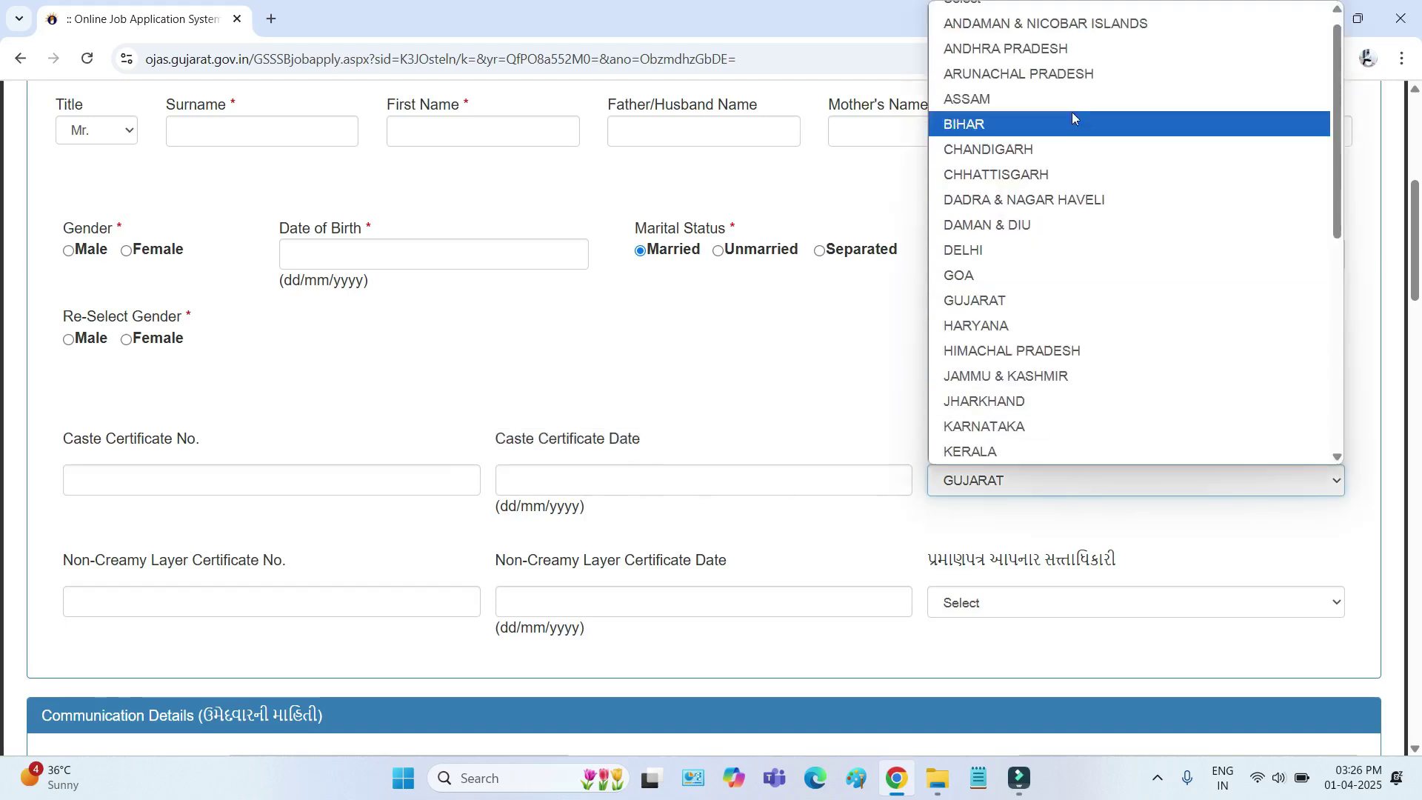
click(830, 358)
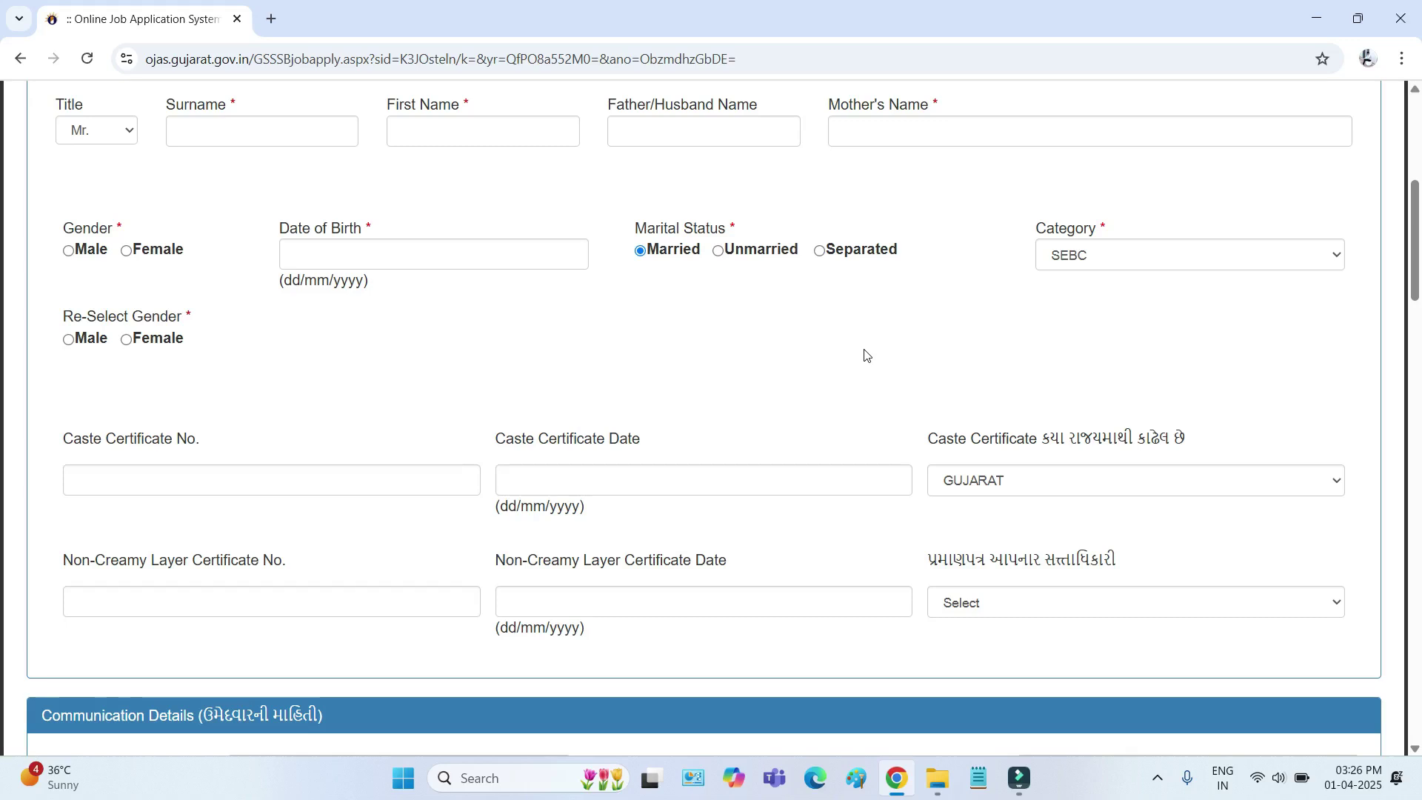
Examine the non-creamy layer certificate number and date fields and the issuing authority field.
drag(61, 567, 220, 562)
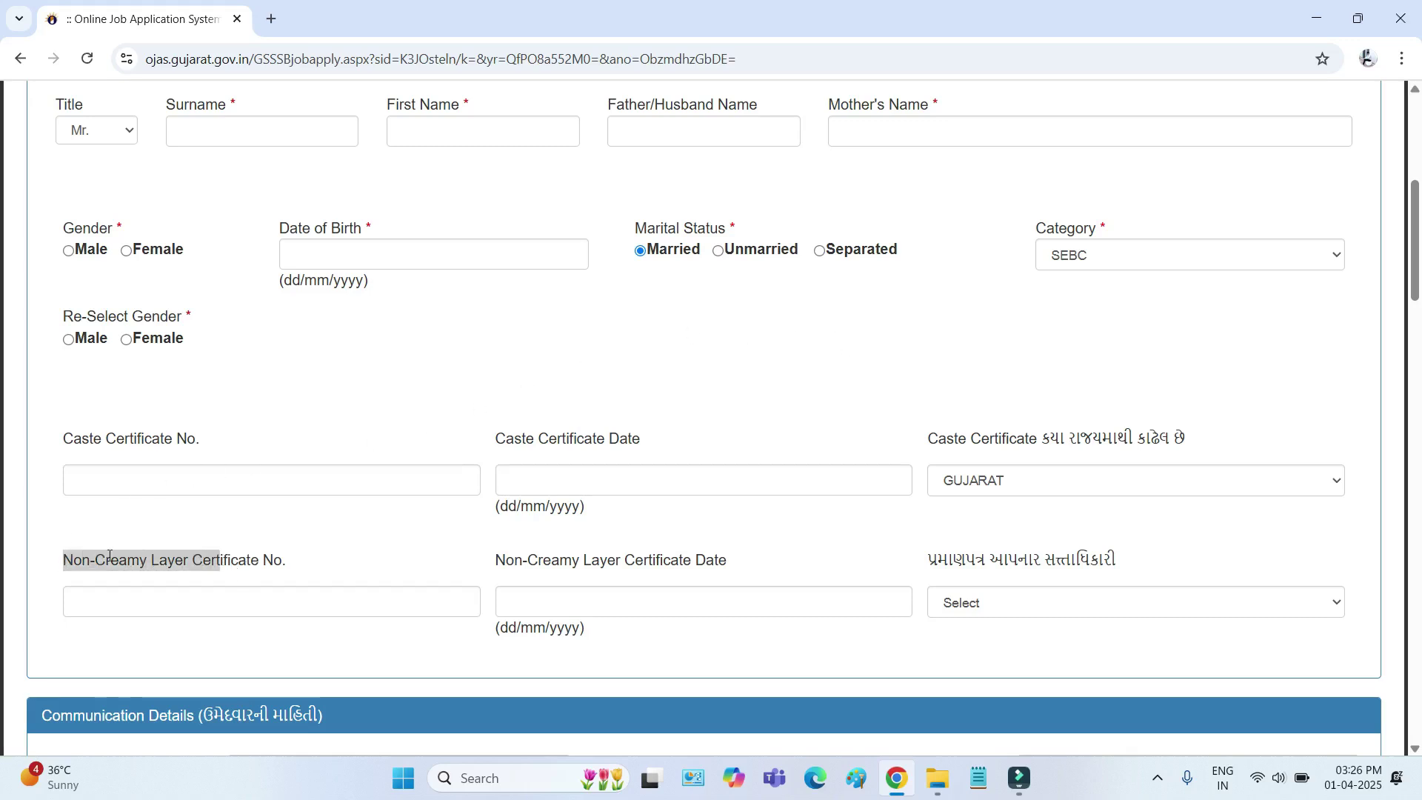
drag(252, 562, 298, 563)
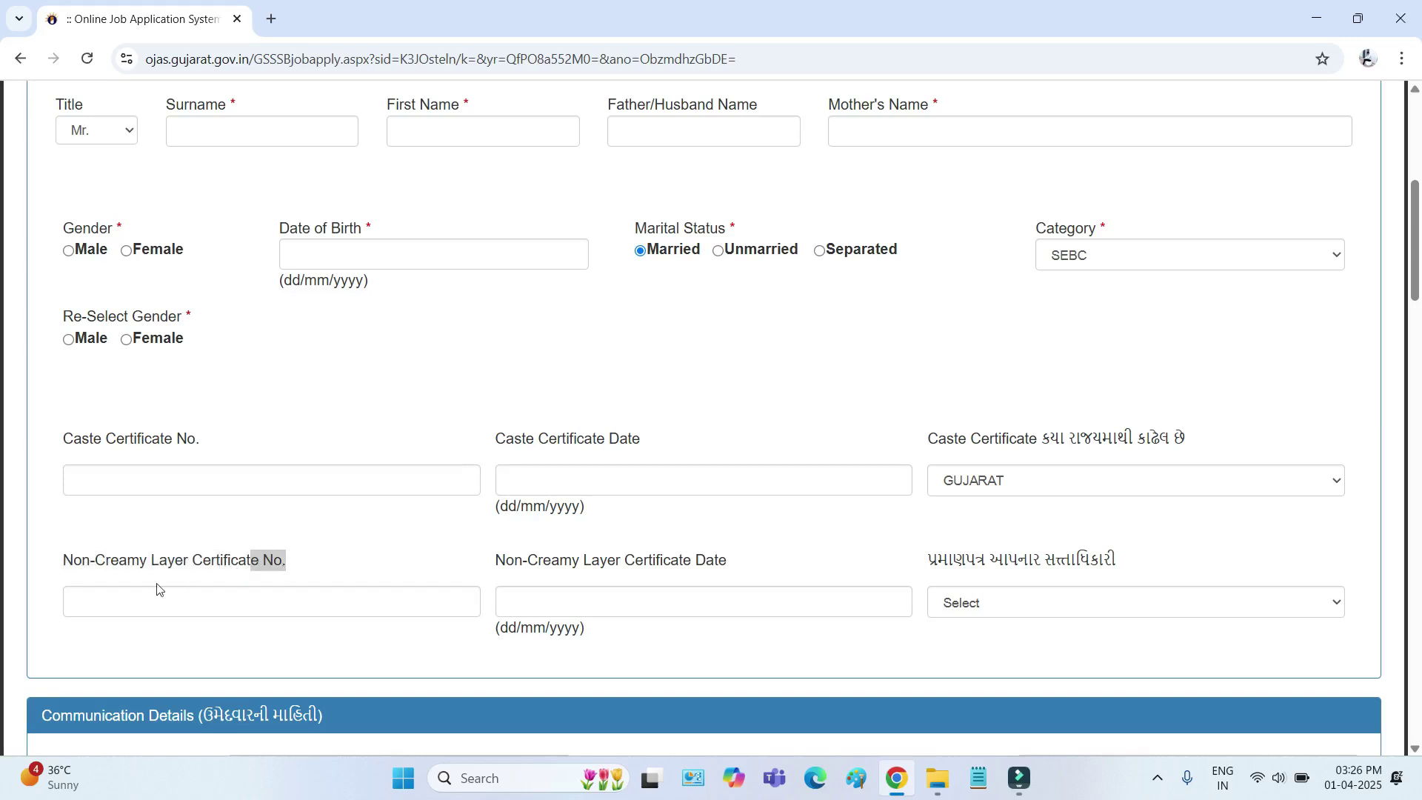
drag(507, 564, 724, 563)
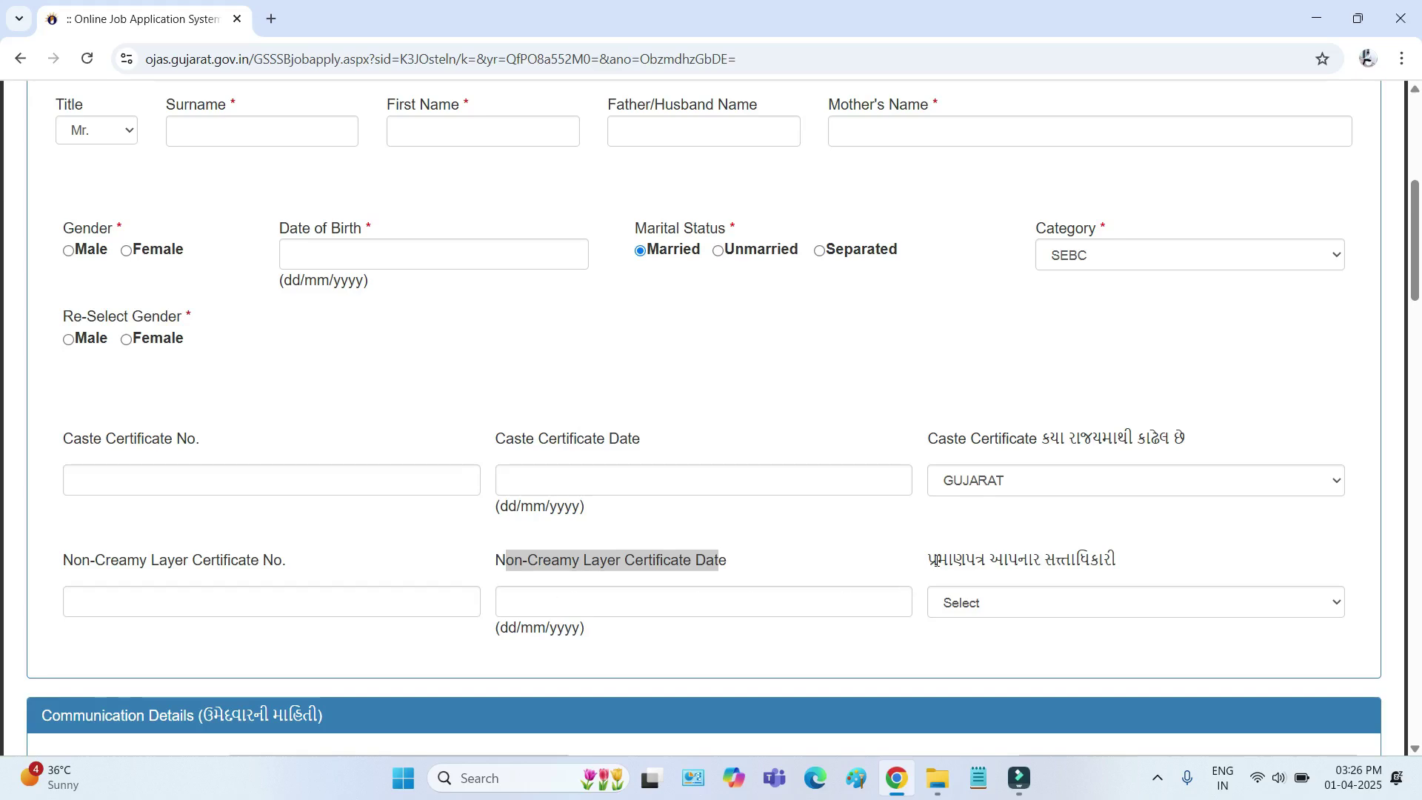
drag(954, 560, 1118, 566)
click(1069, 607)
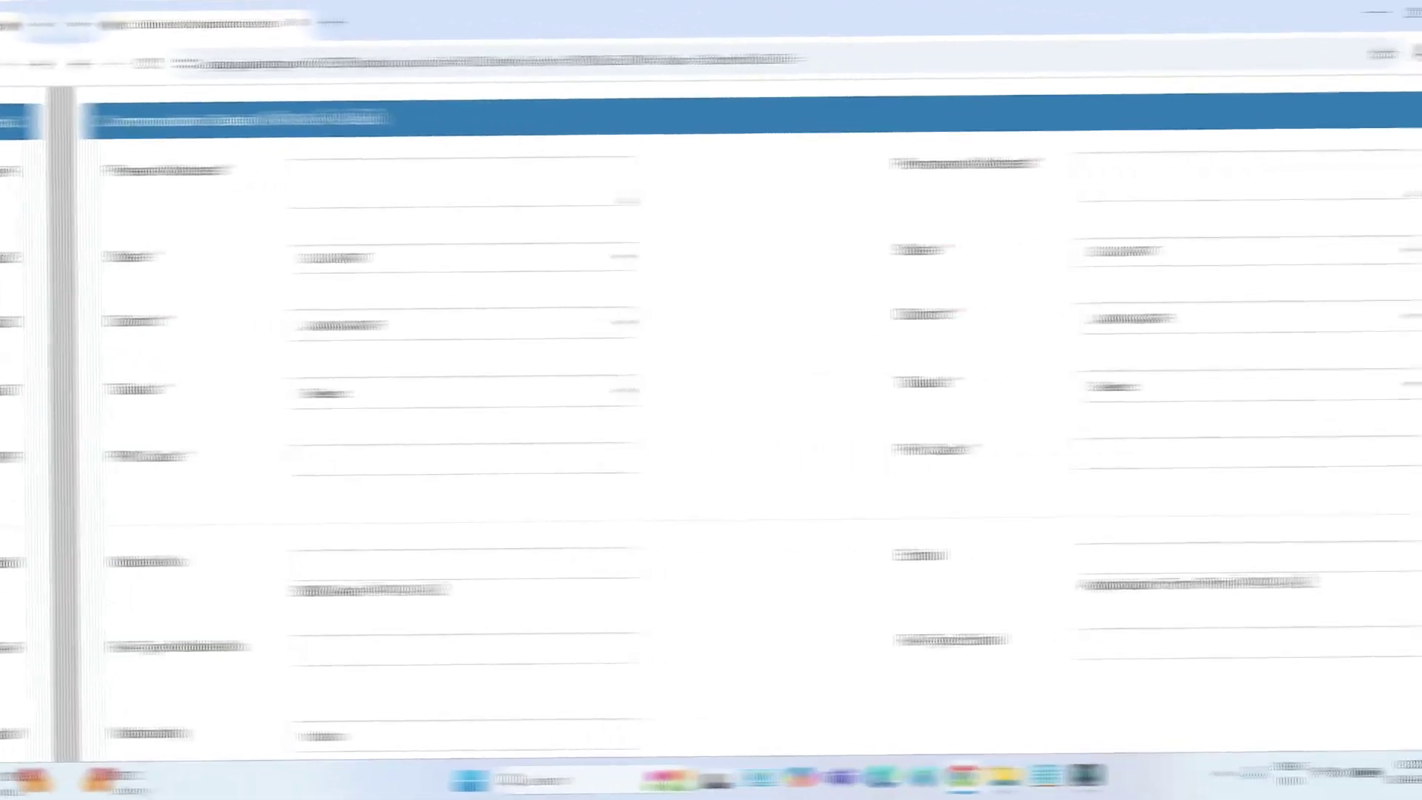
Examine the present address fields in Communication Details, including the state, district and taluka options and the PIN code field.
drag(65, 116, 164, 118)
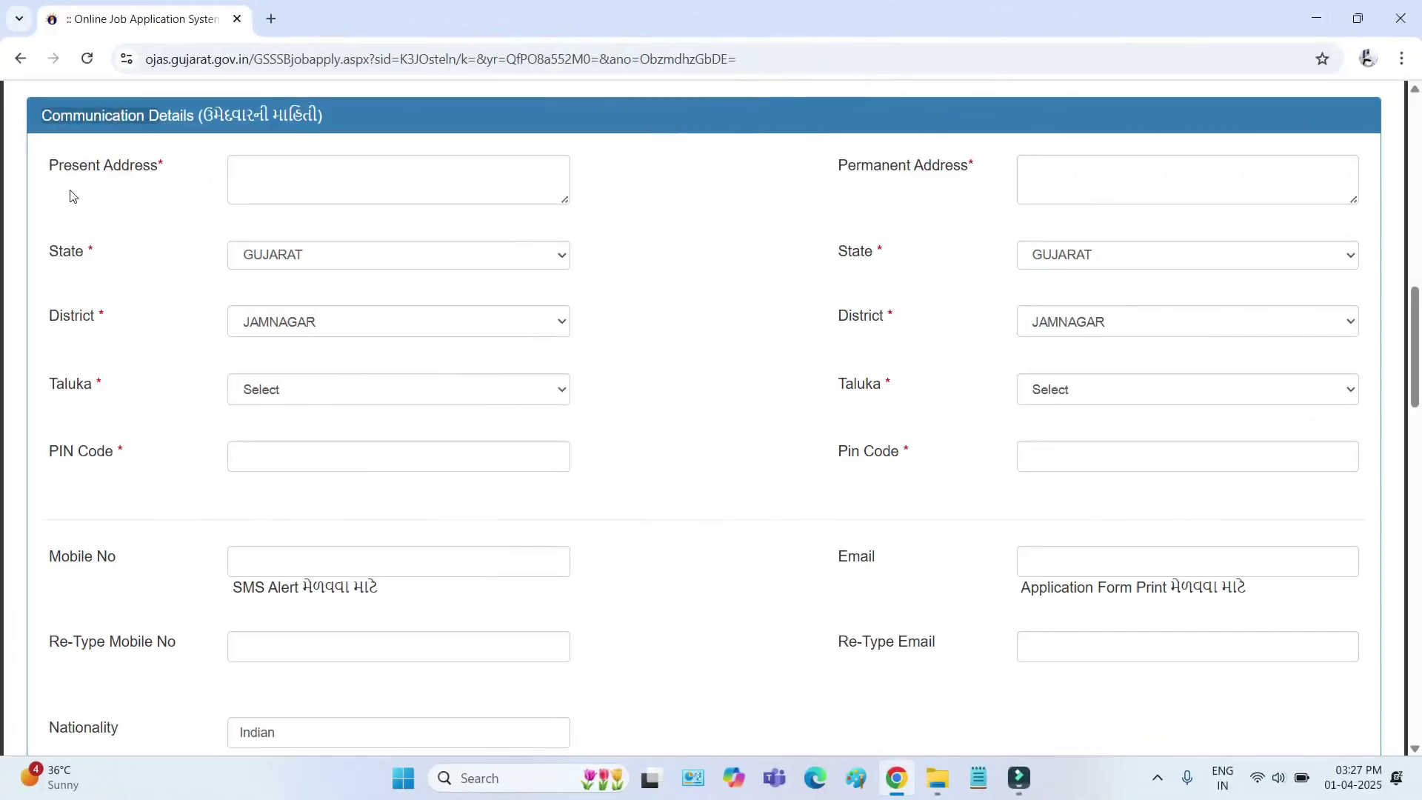
drag(46, 173, 153, 179)
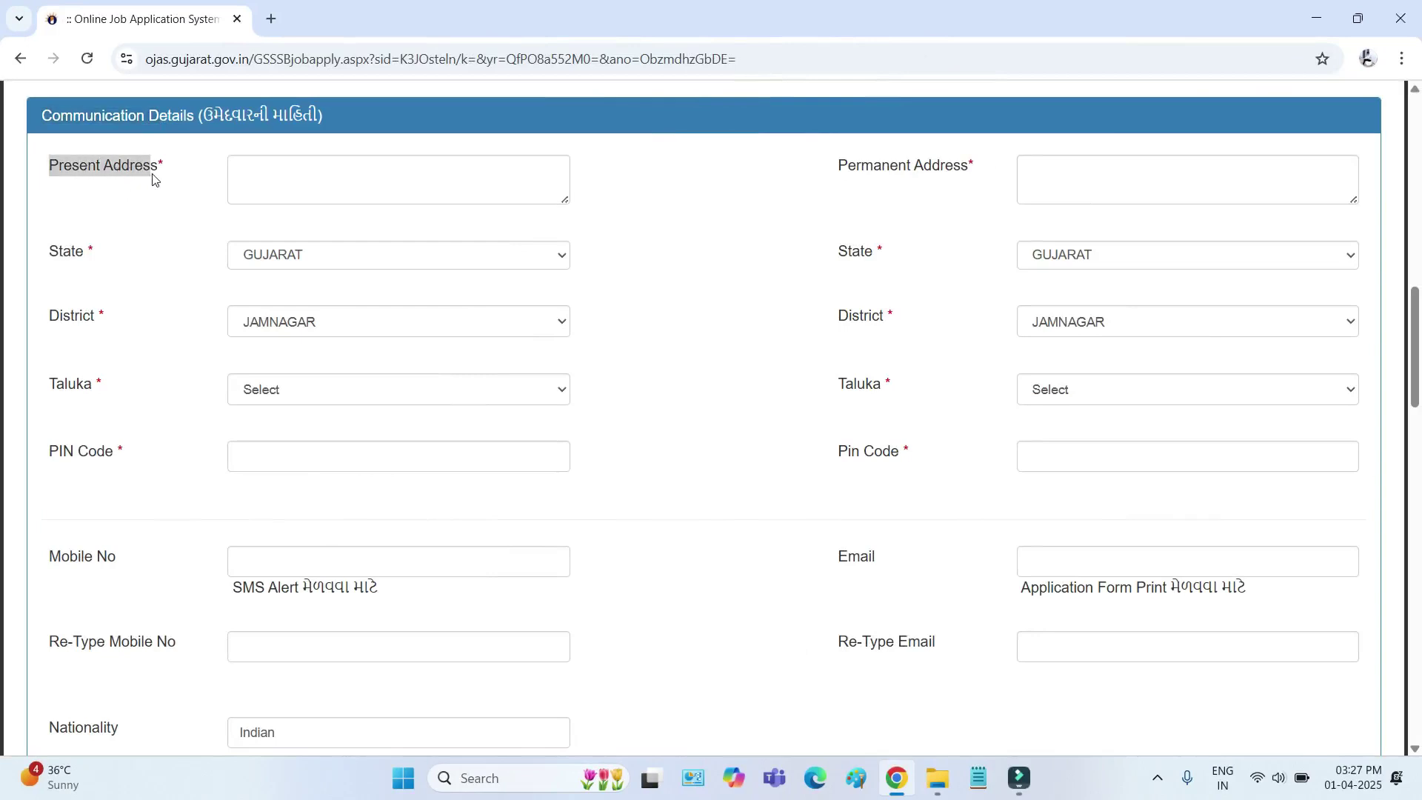
click(271, 177)
click(278, 261)
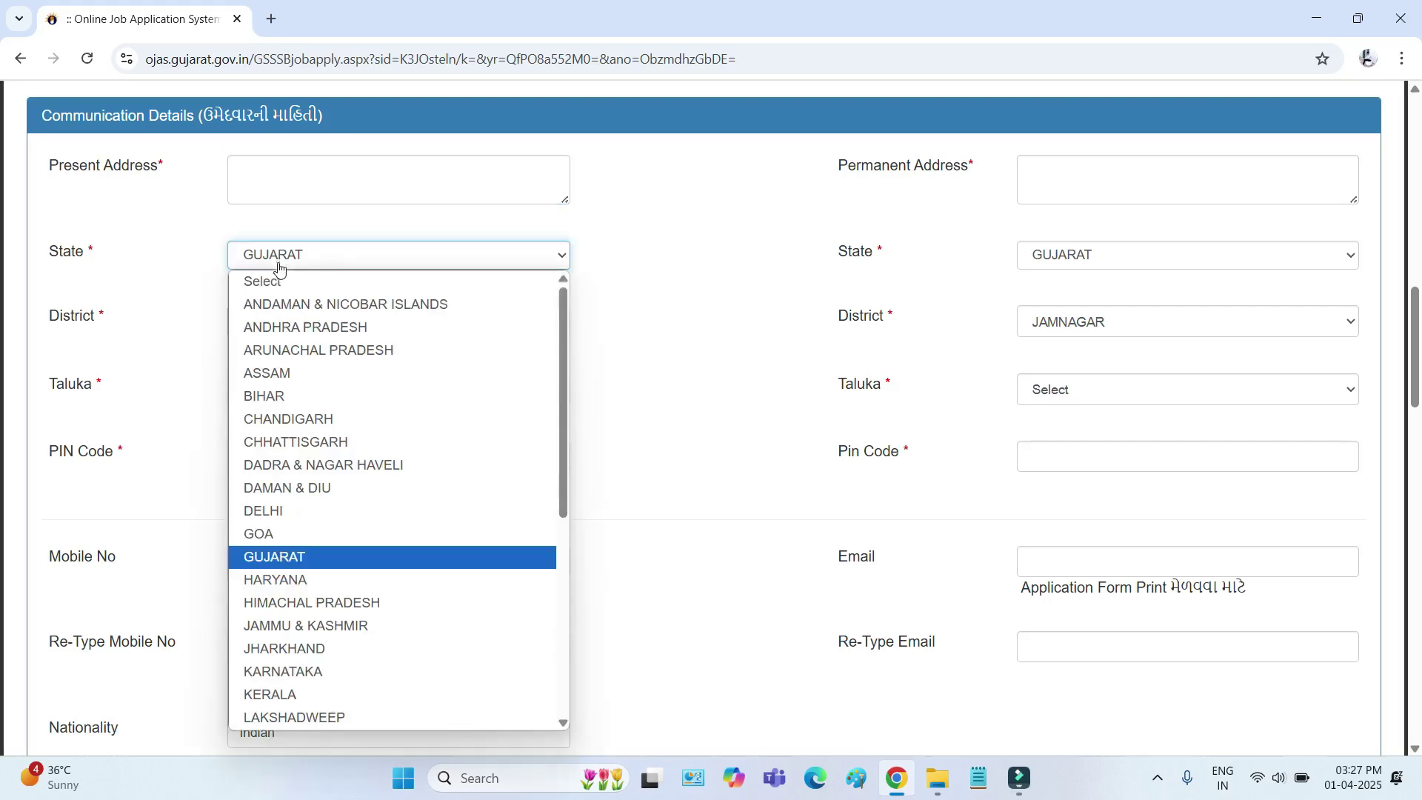
click(222, 301)
click(282, 333)
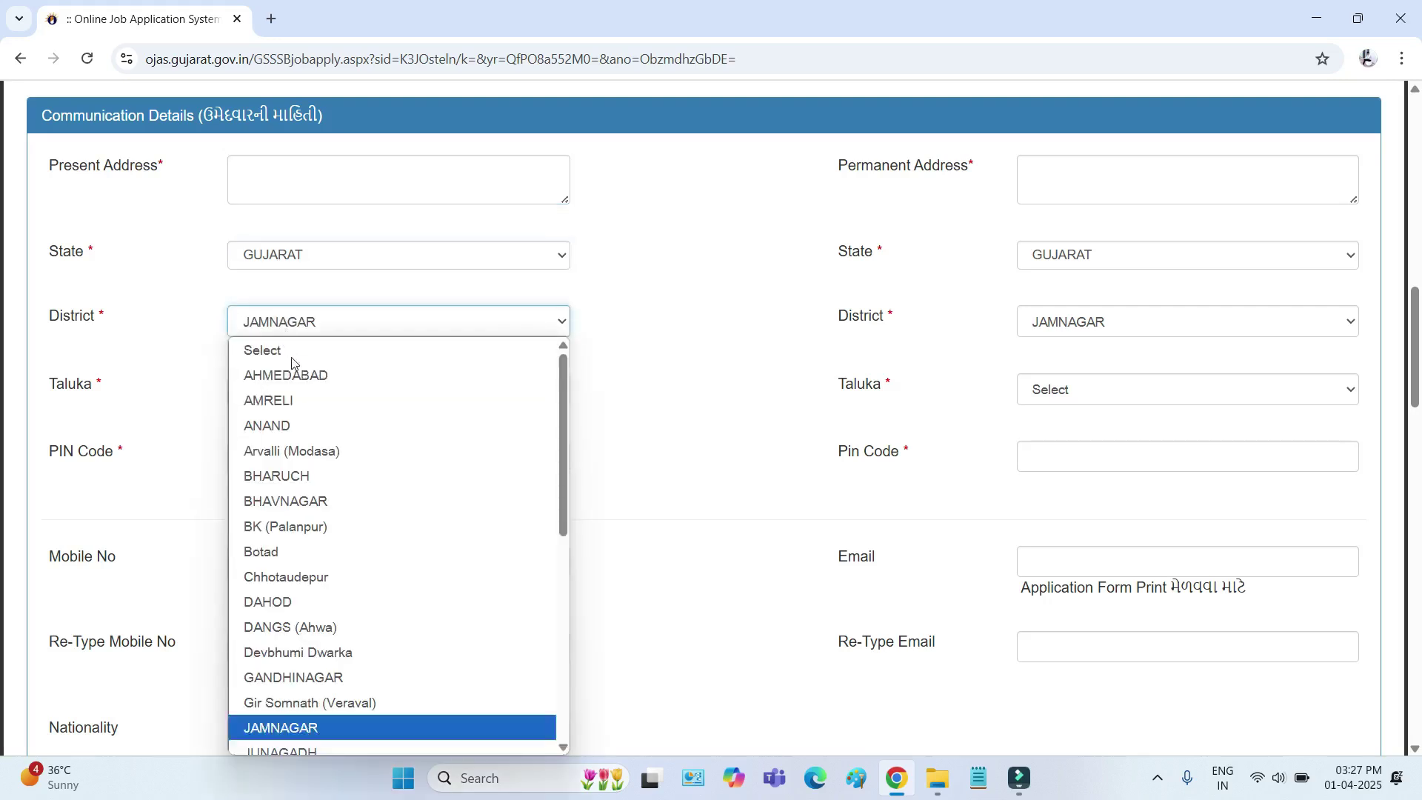
click(199, 404)
click(257, 391)
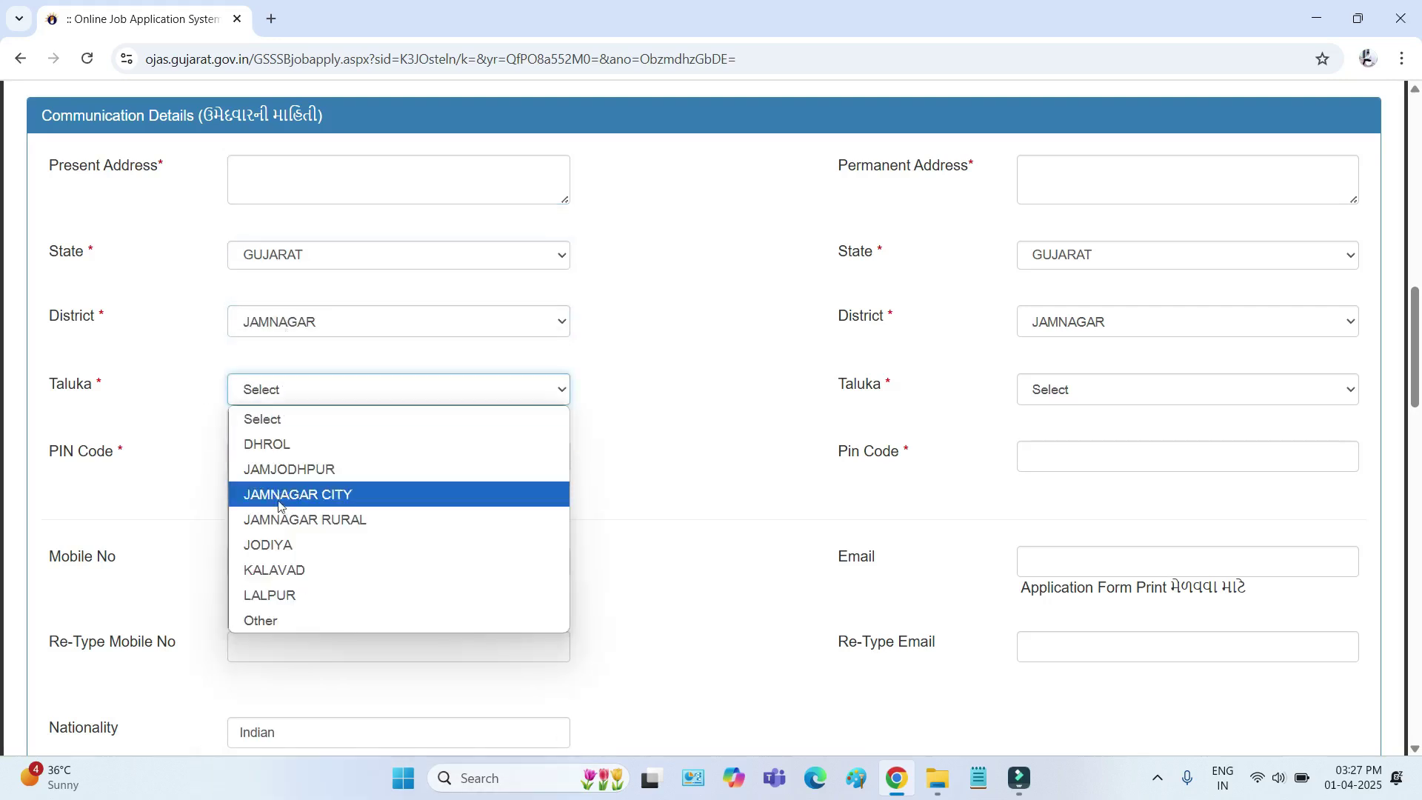
click(160, 459)
drag(60, 450, 240, 468)
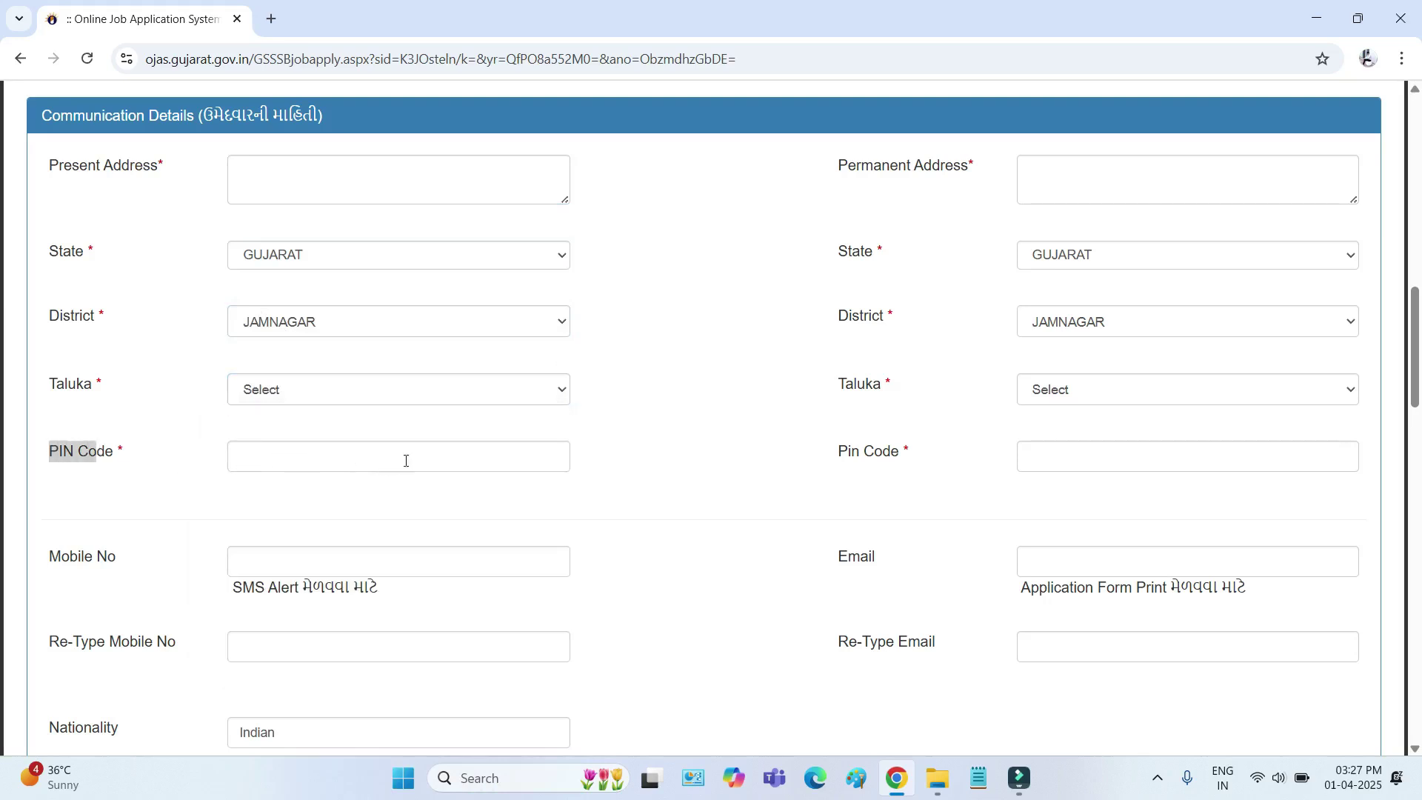
Examine the permanent address fields in Communication Details, including the state and taluka options and the pin code field.
drag(846, 167, 955, 172)
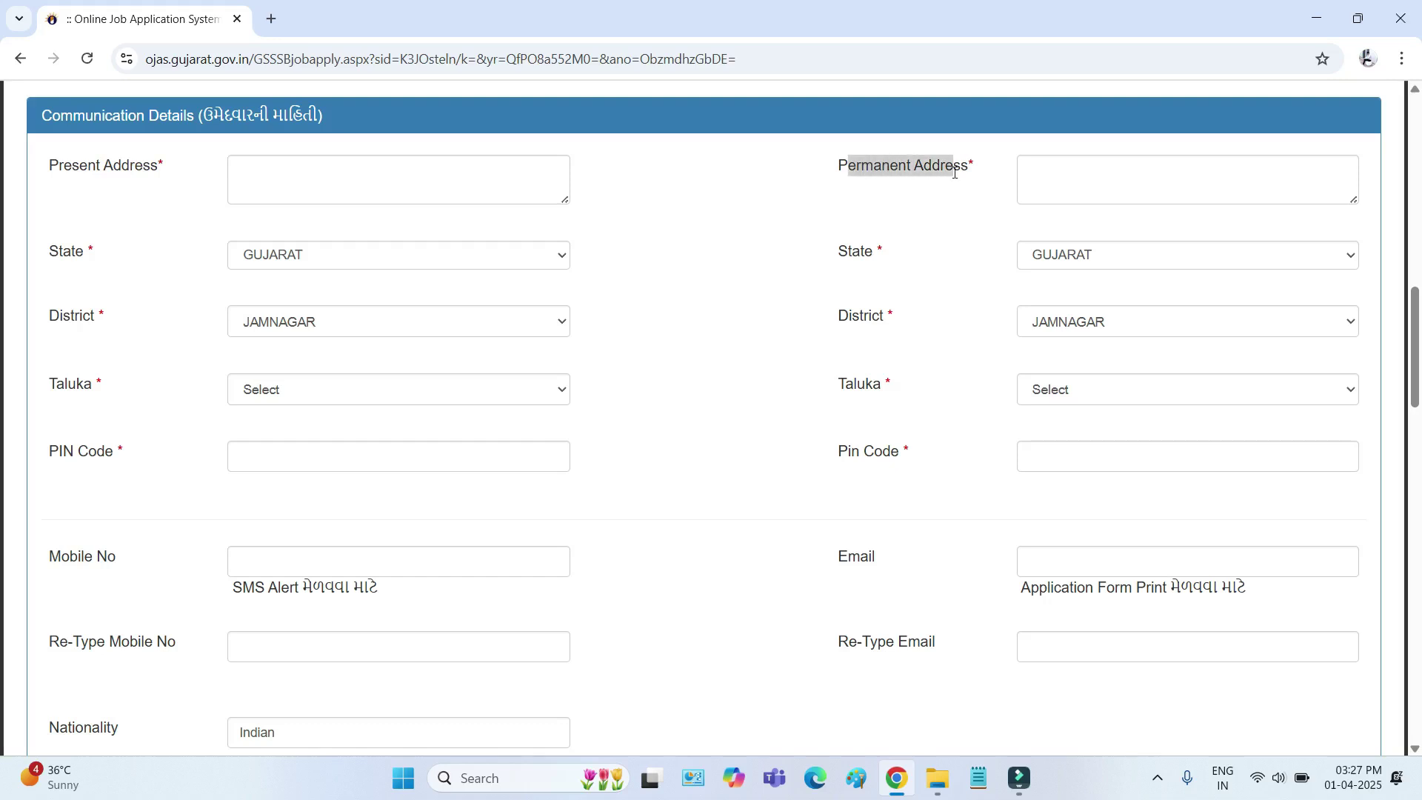
click(1051, 179)
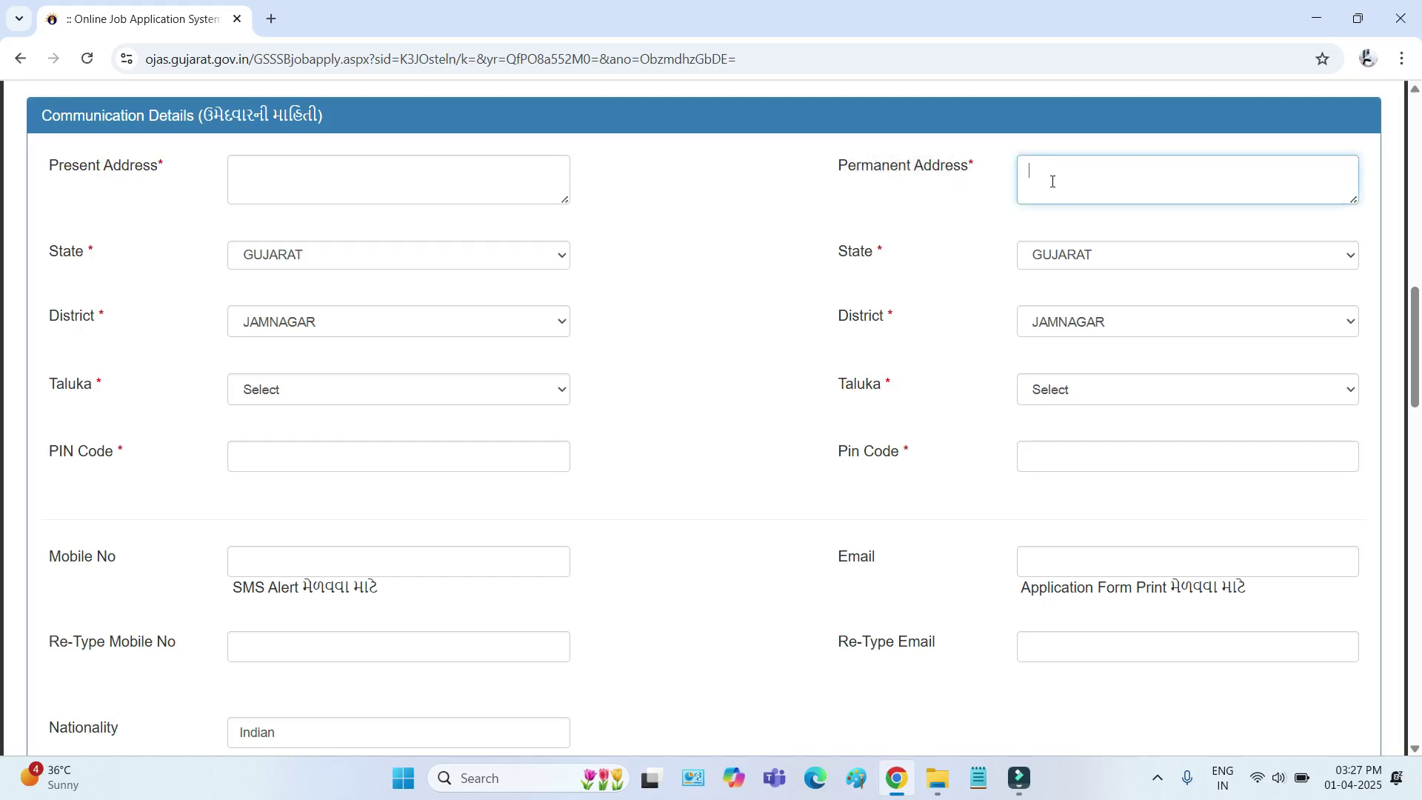
click(1059, 260)
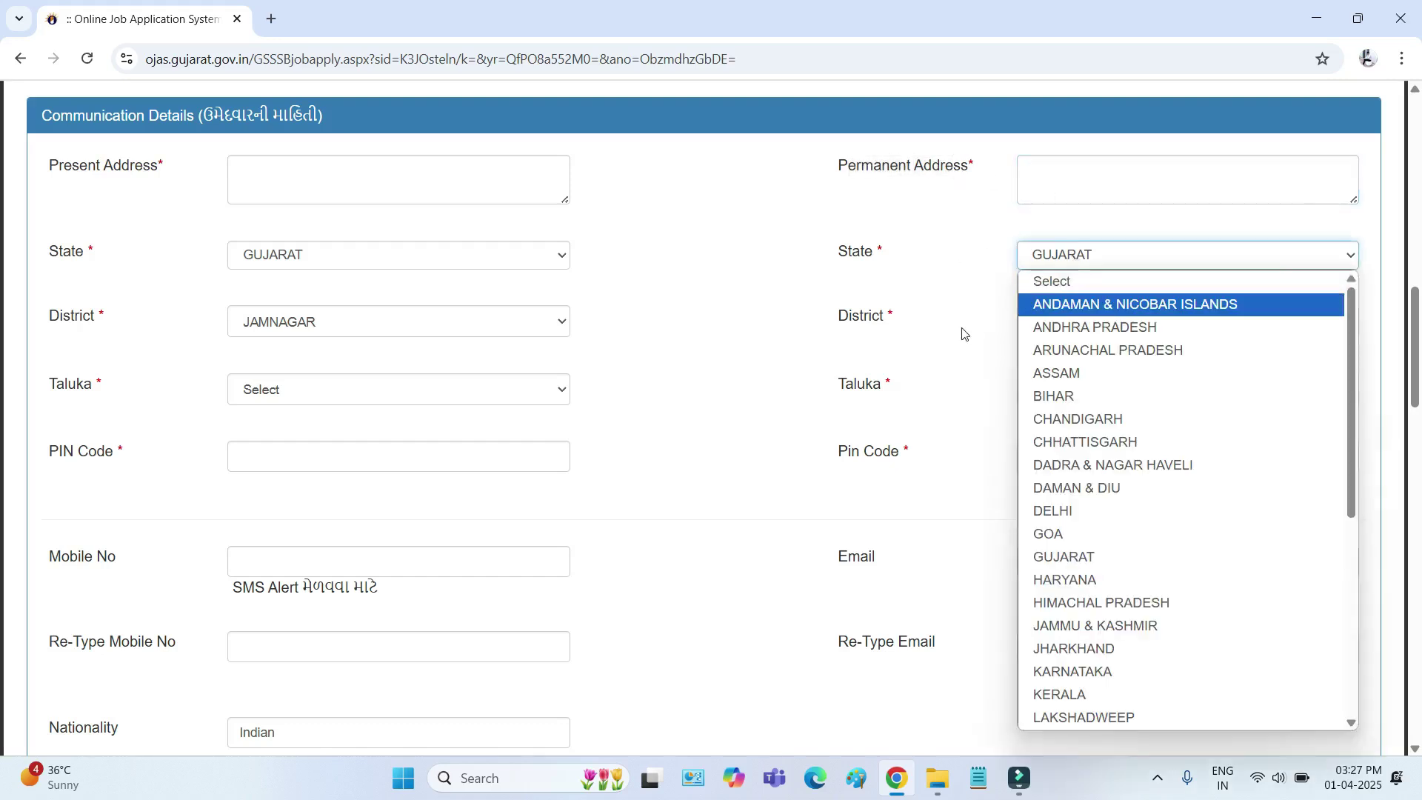
click(923, 333)
drag(885, 317, 953, 396)
click(1037, 392)
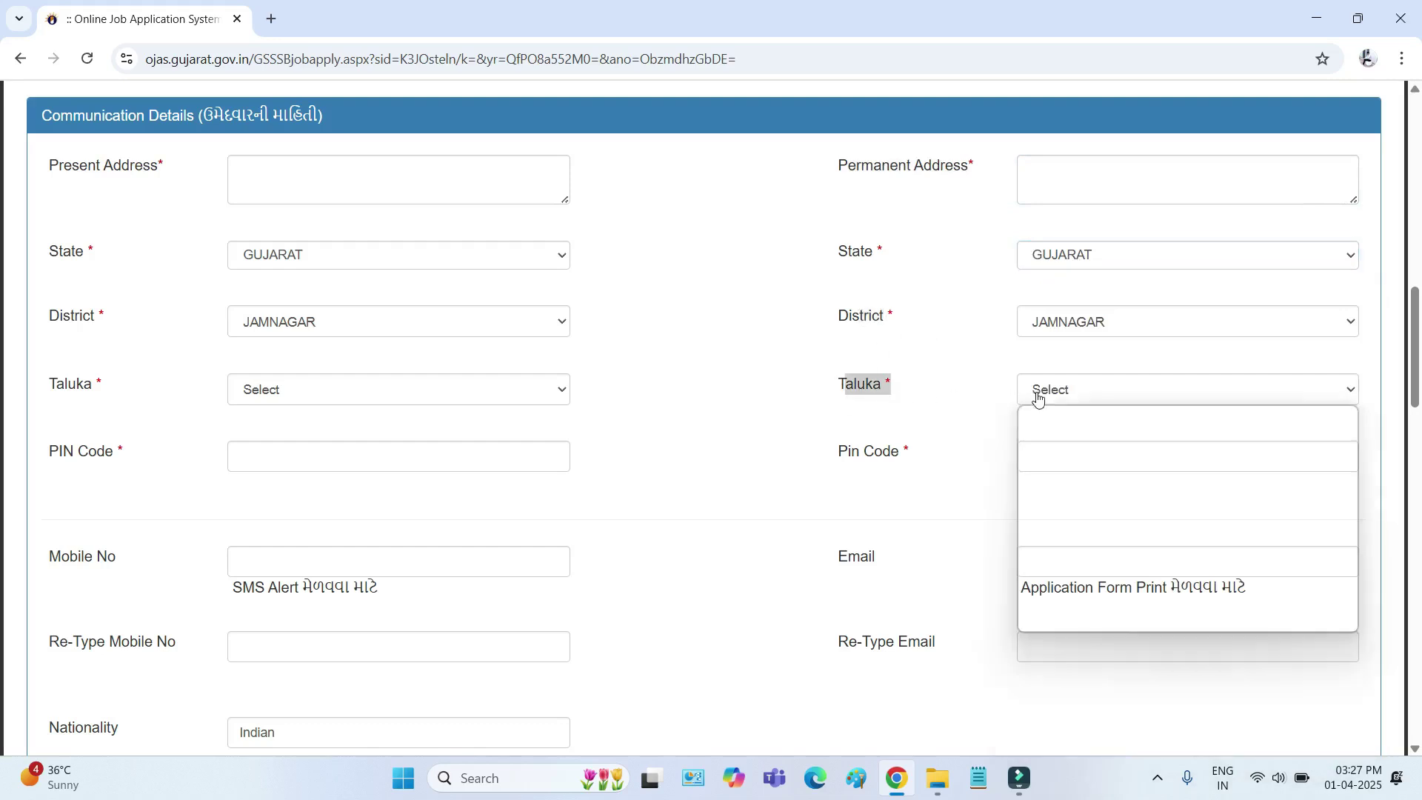
click(838, 462)
drag(838, 462, 999, 465)
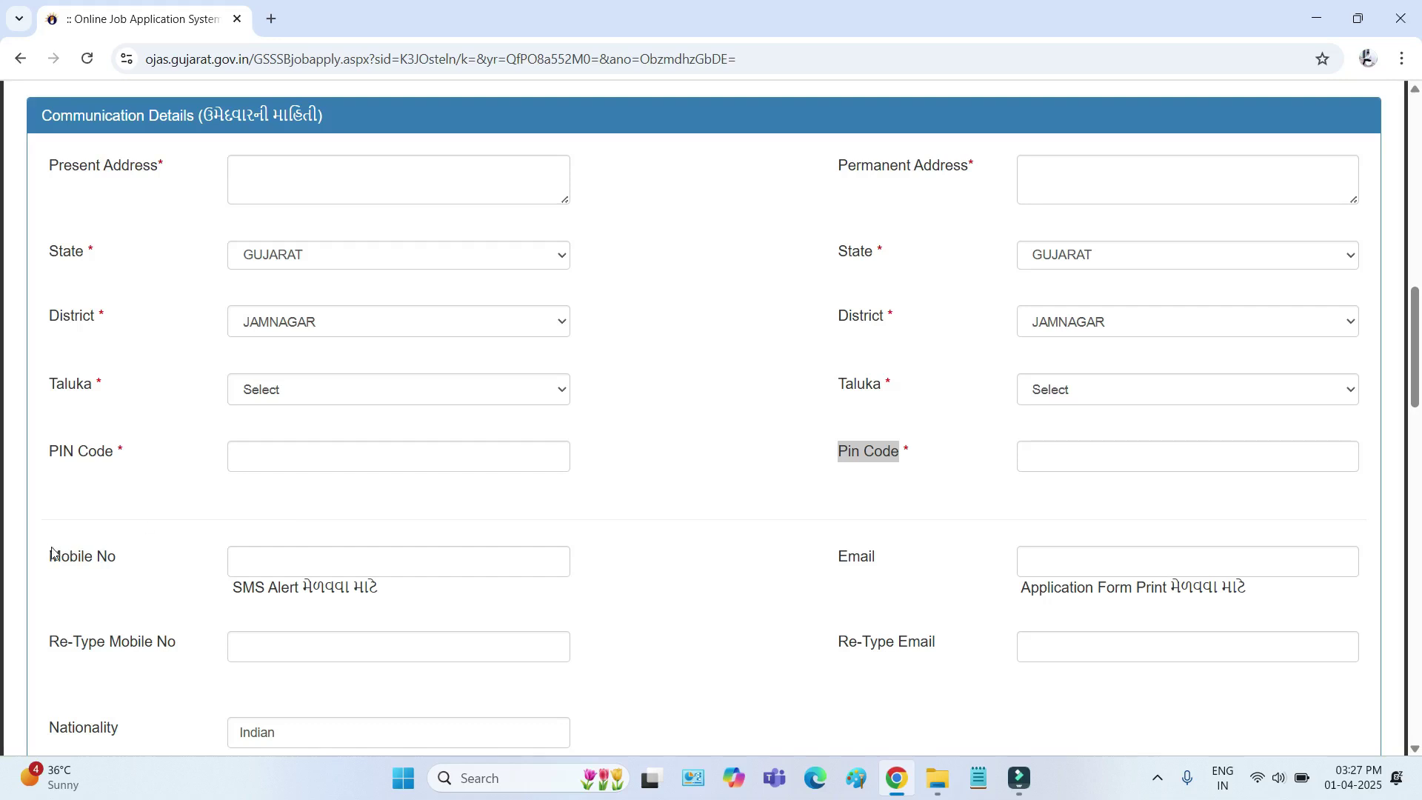
Examine the mobile number, email, their re-type fields and the nationality entry in Communication Details.
drag(51, 554, 130, 566)
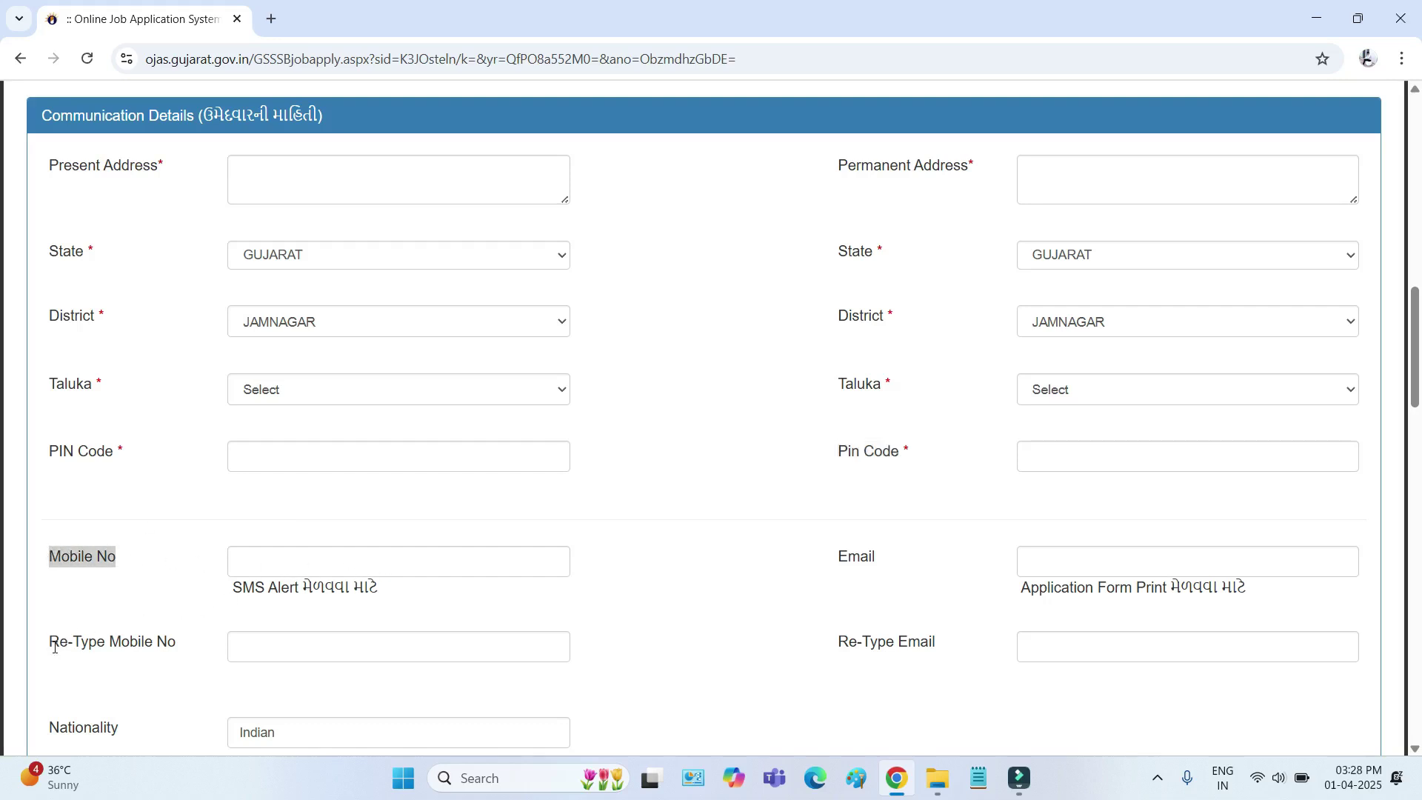
drag(54, 648, 173, 658)
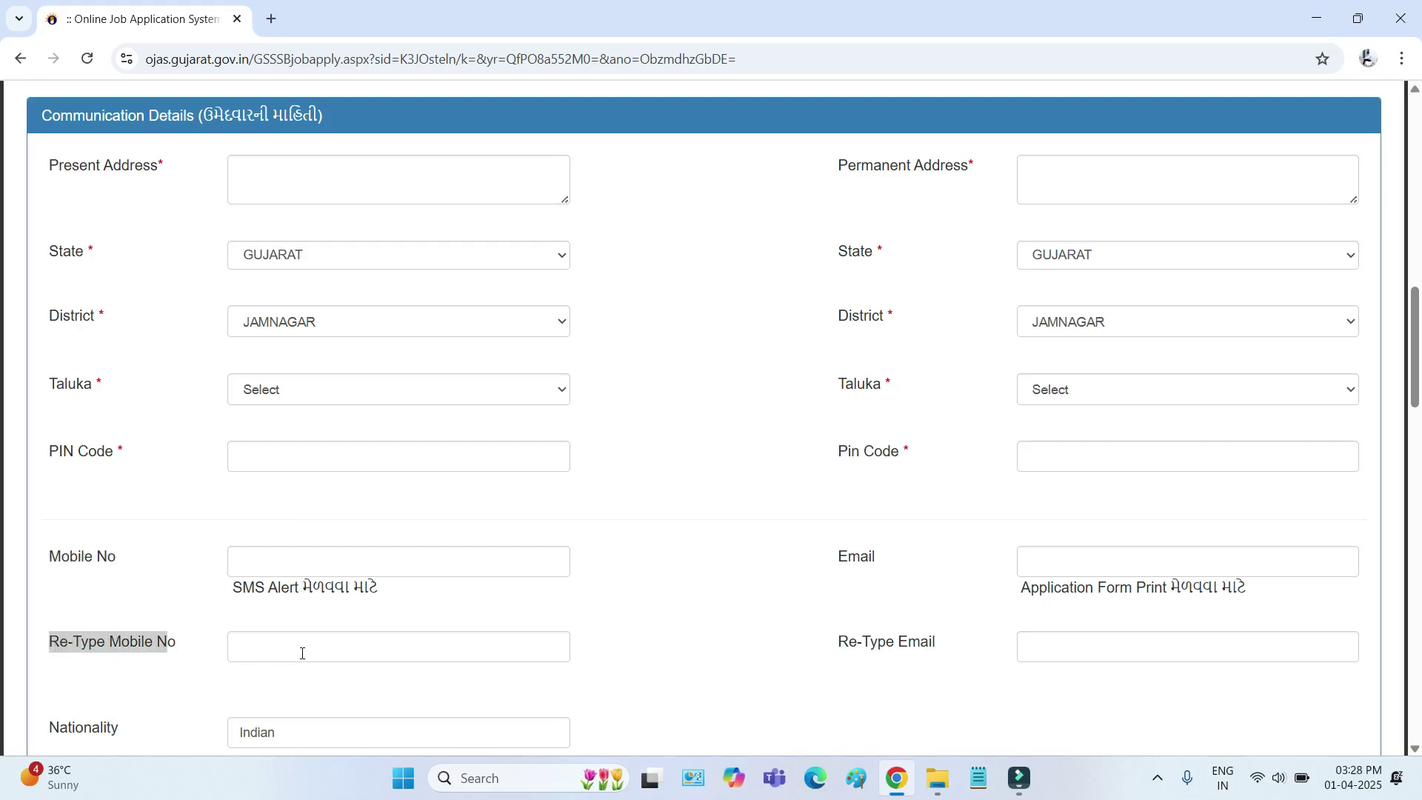
drag(835, 557, 888, 562)
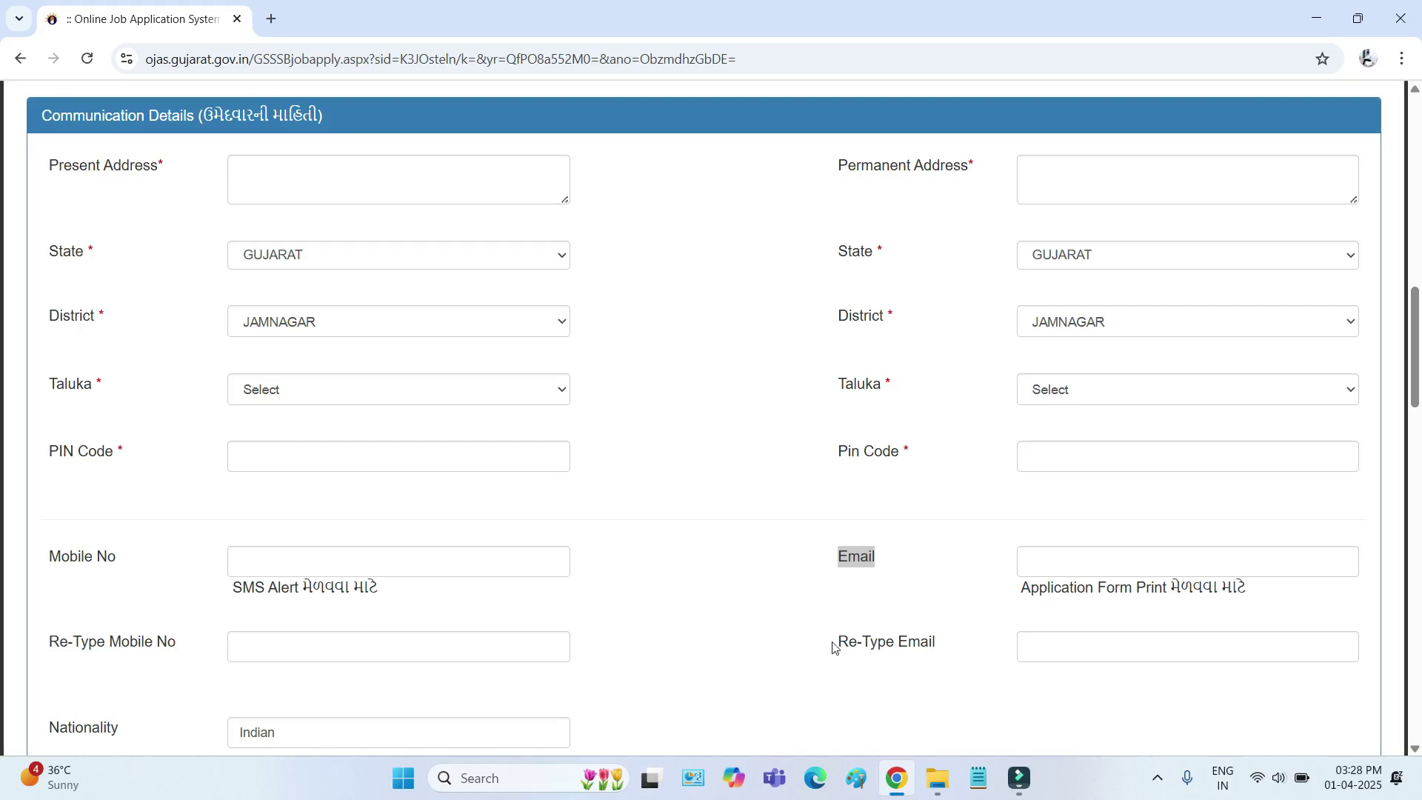
drag(833, 644, 940, 645)
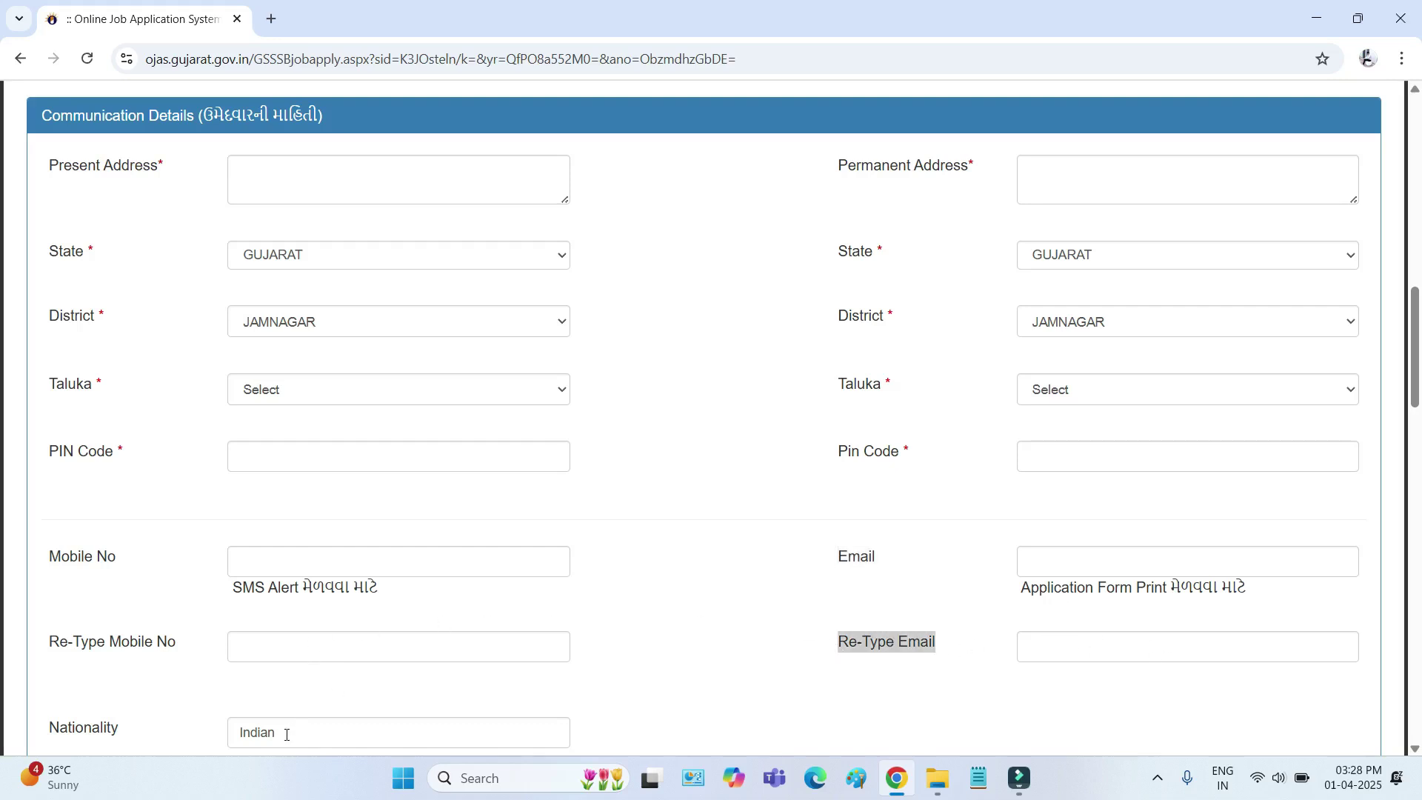
drag(286, 735, 245, 732)
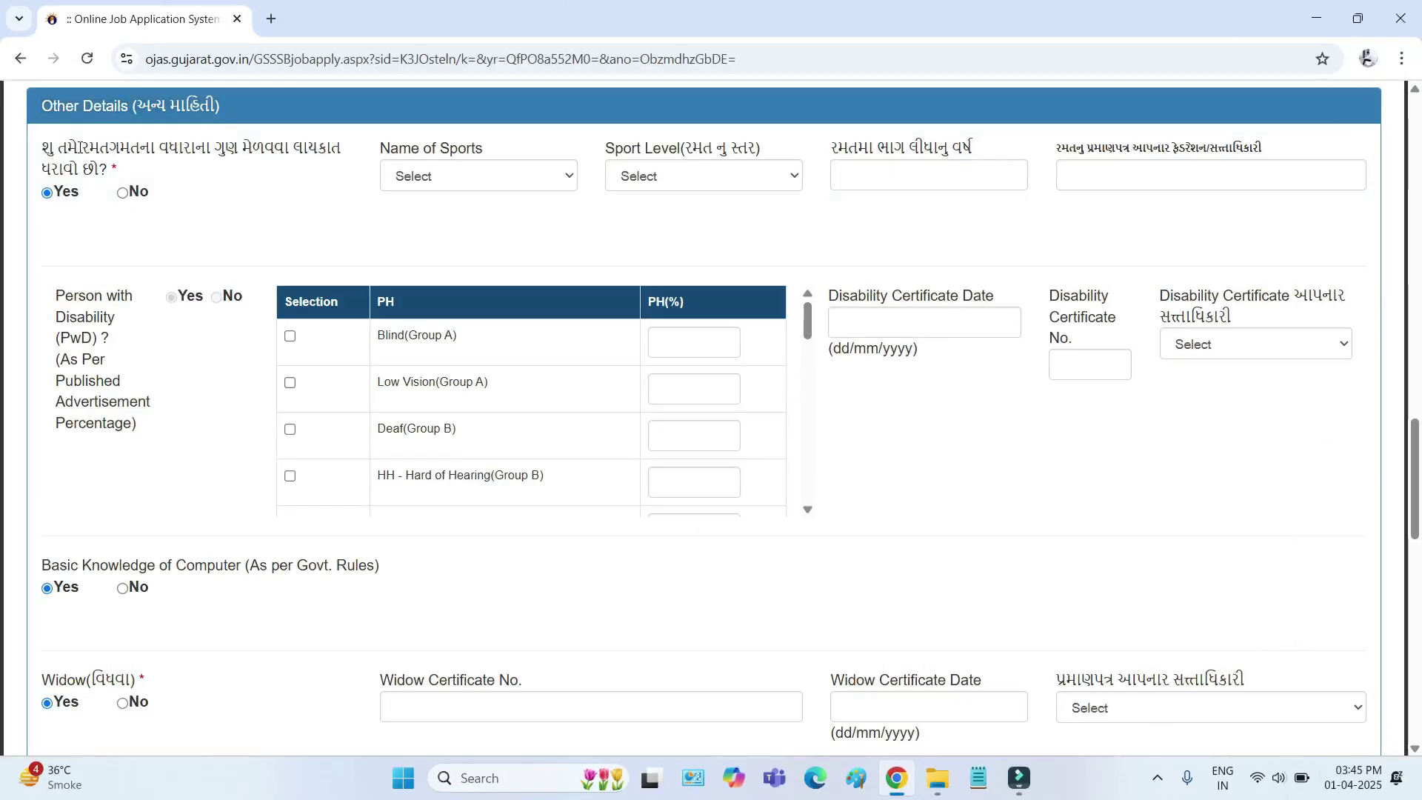
Examine the question on extra marks for sports in Other Details, including the Name of Sports and Sport Level options.
drag(69, 148, 344, 155)
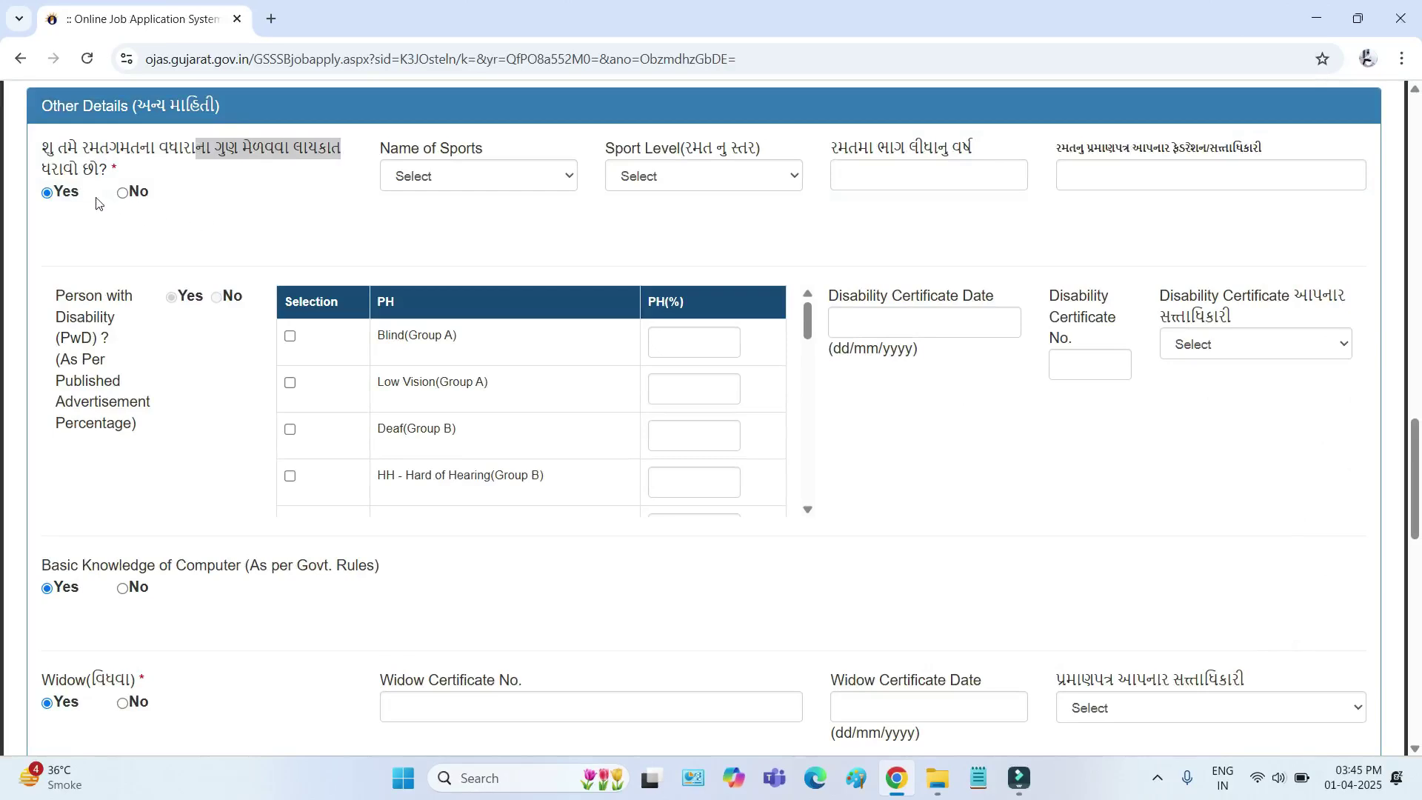
drag(81, 201, 57, 200)
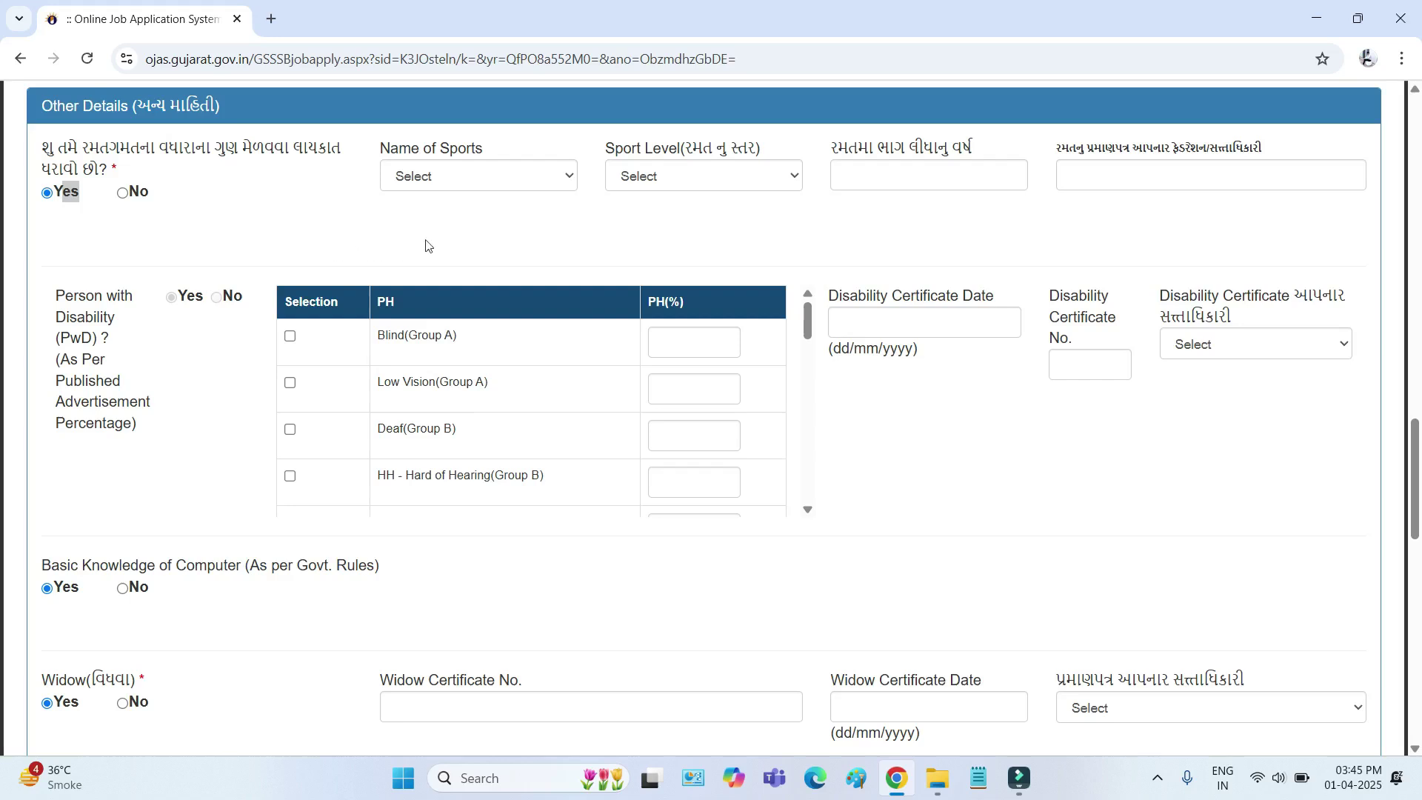
click(444, 182)
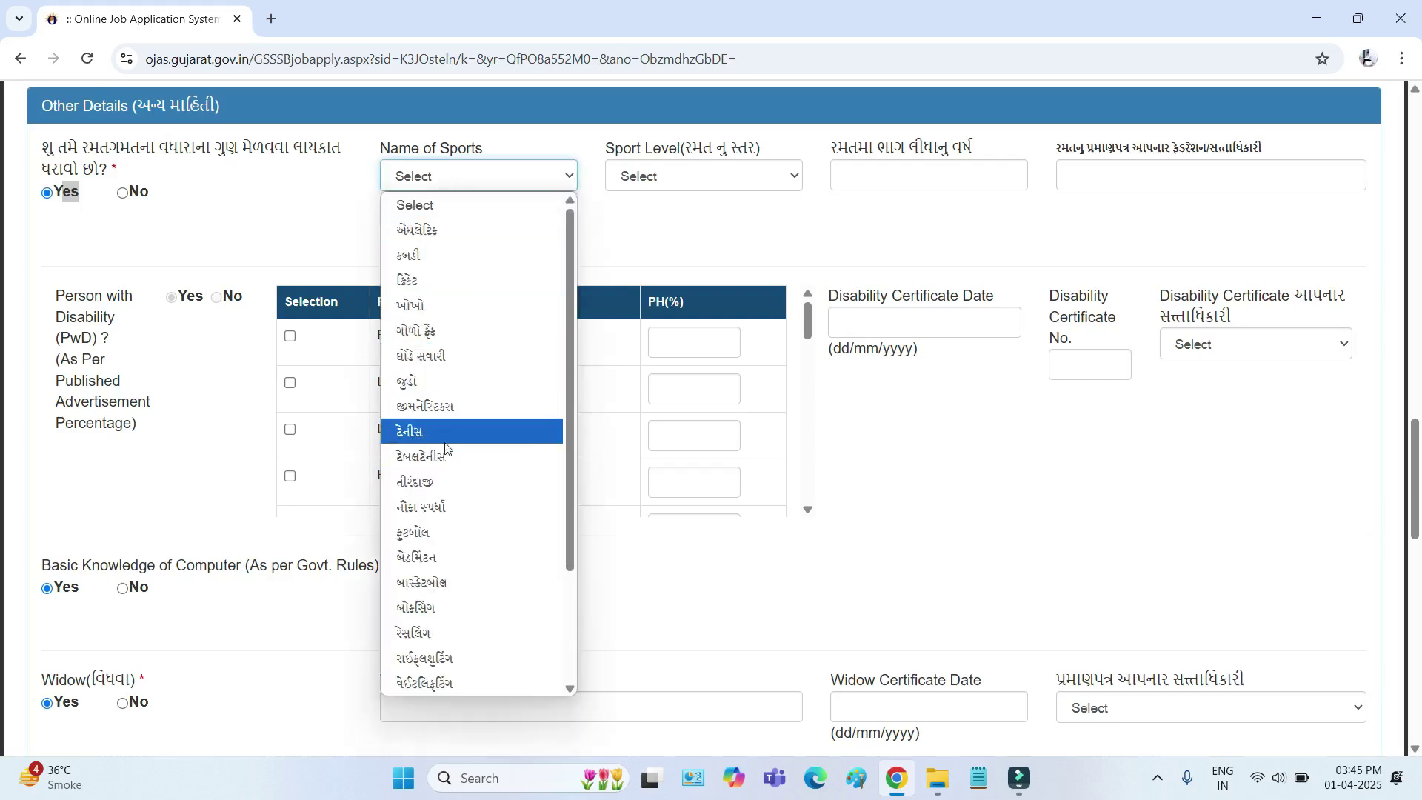
scroll(446, 448, down, 3)
scroll(469, 476, up, 3)
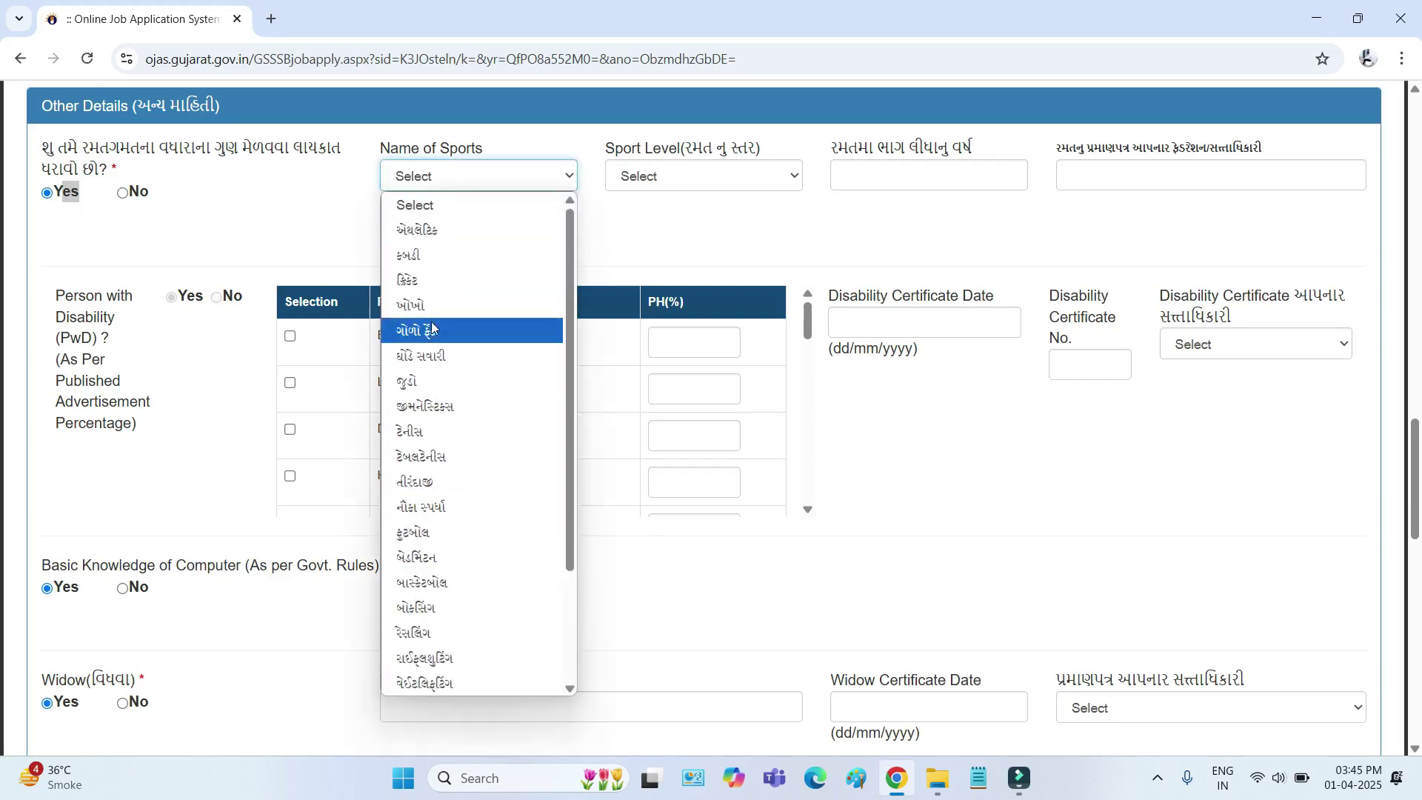
click(670, 184)
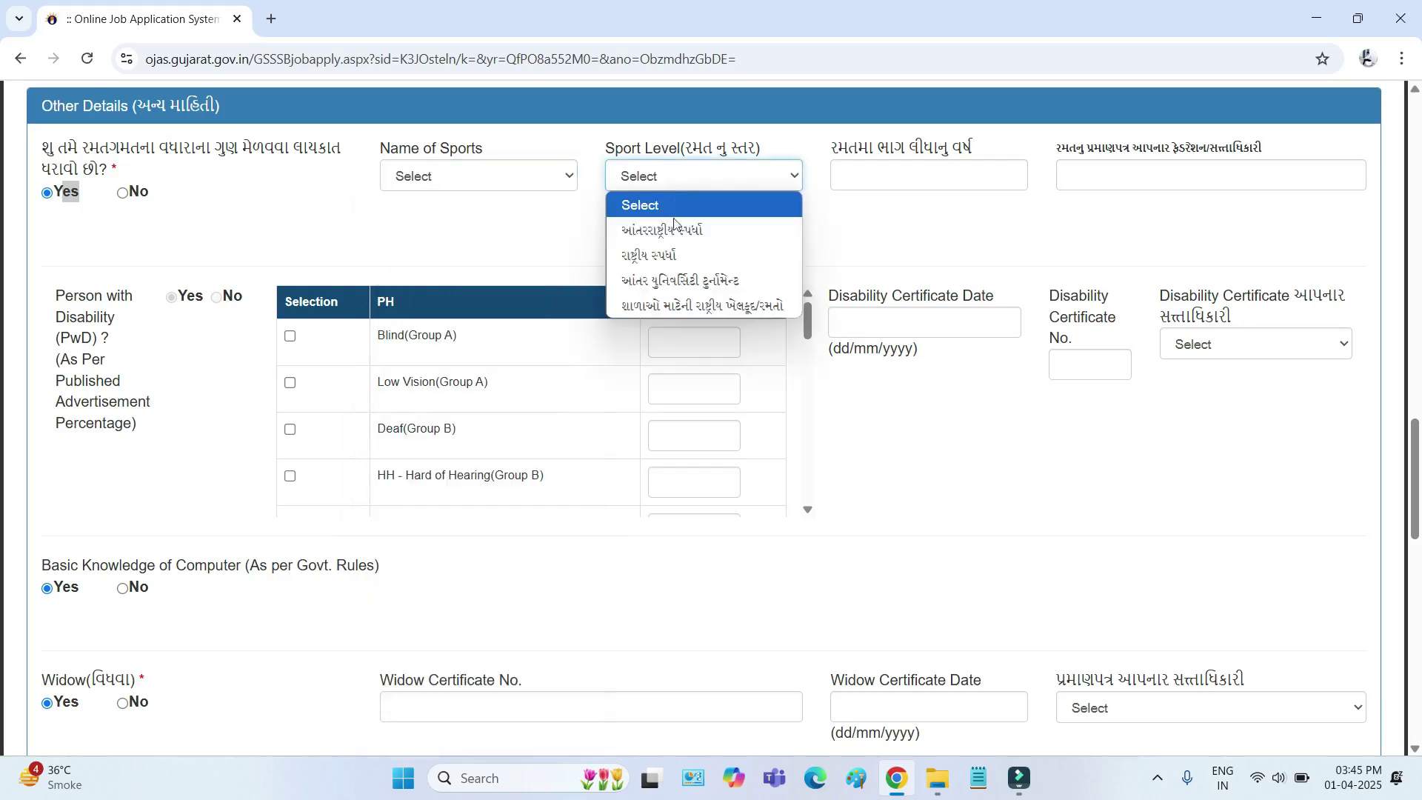
Examine the sports participation year and certificate-issuing federation/authority fields, along with the No choice for sports eligibility.
click(849, 171)
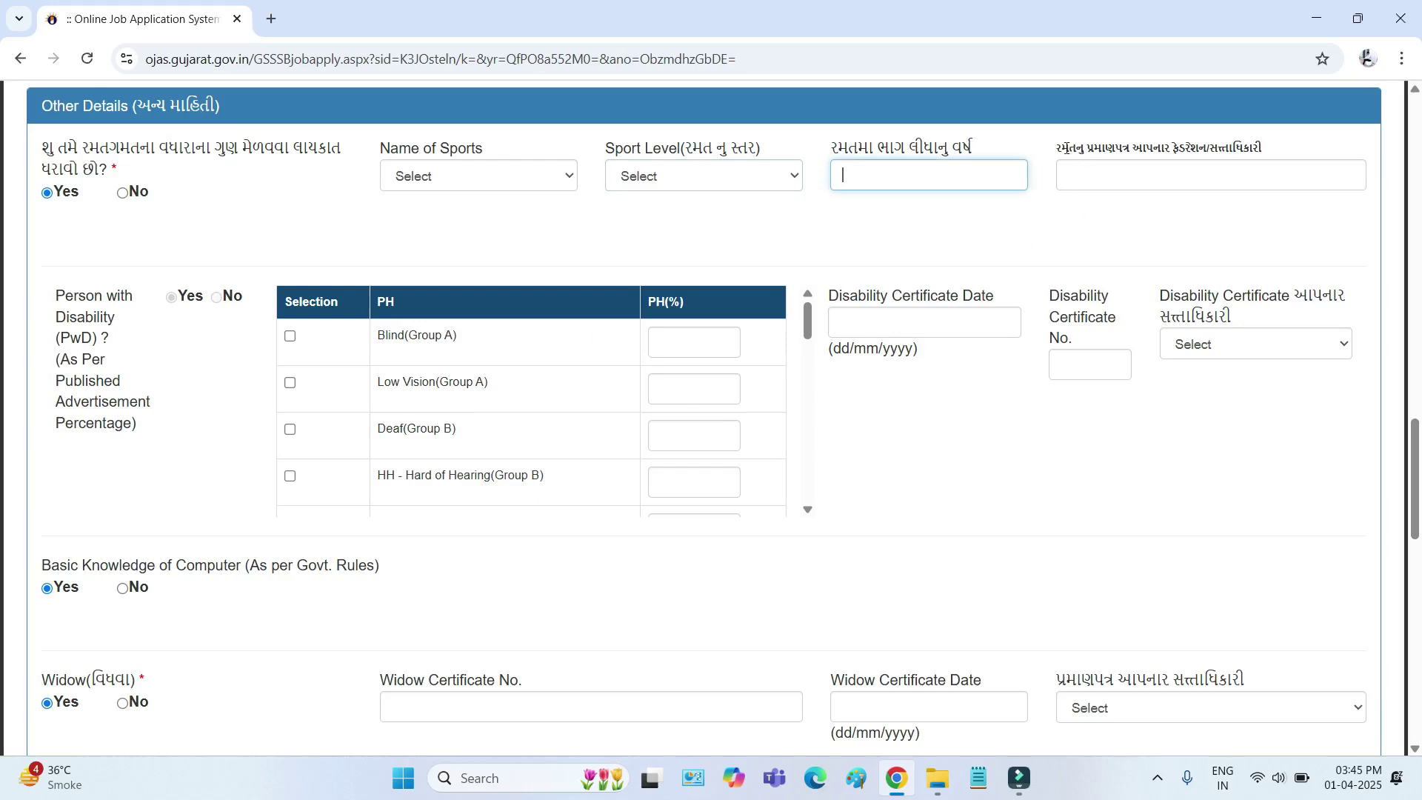
drag(1062, 147, 1122, 148)
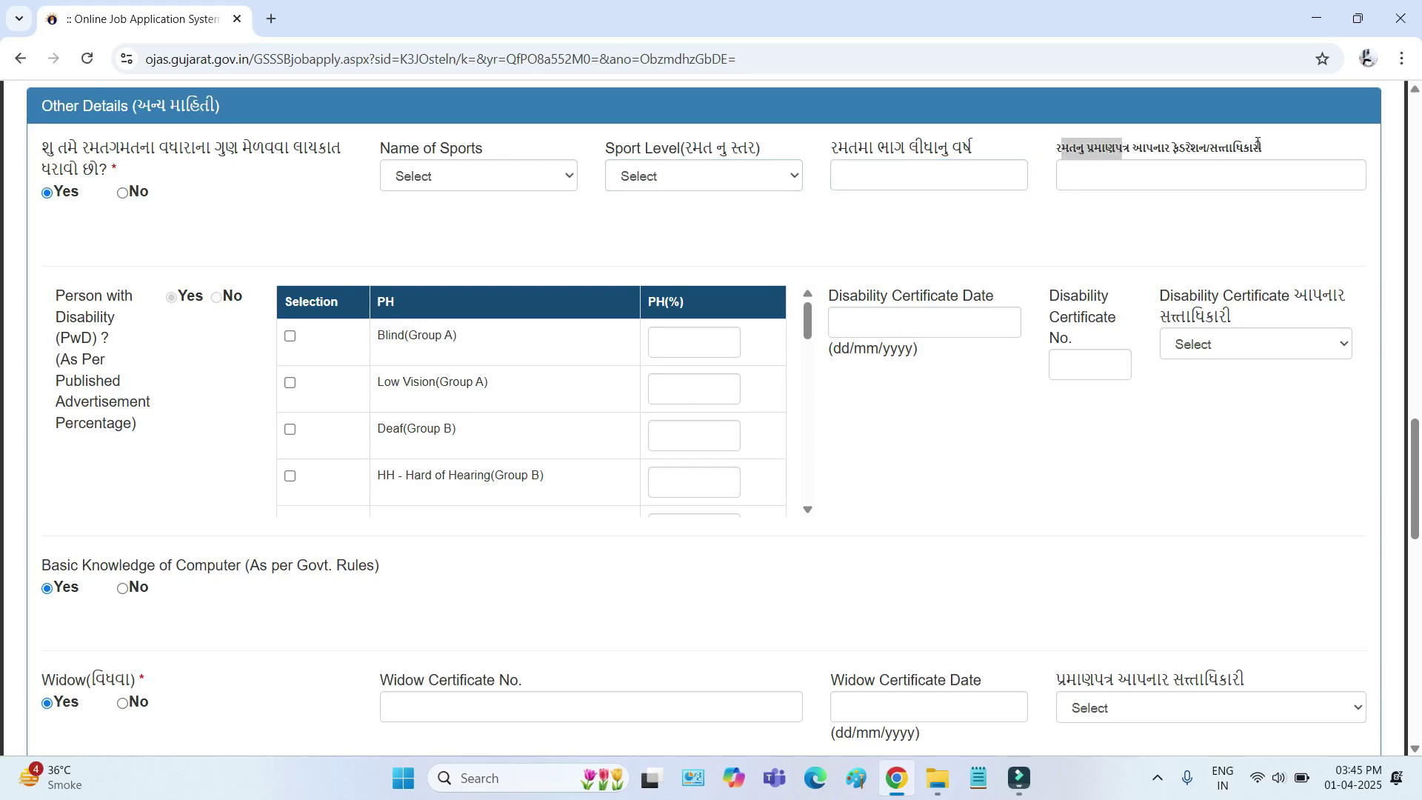
drag(1261, 147, 1208, 148)
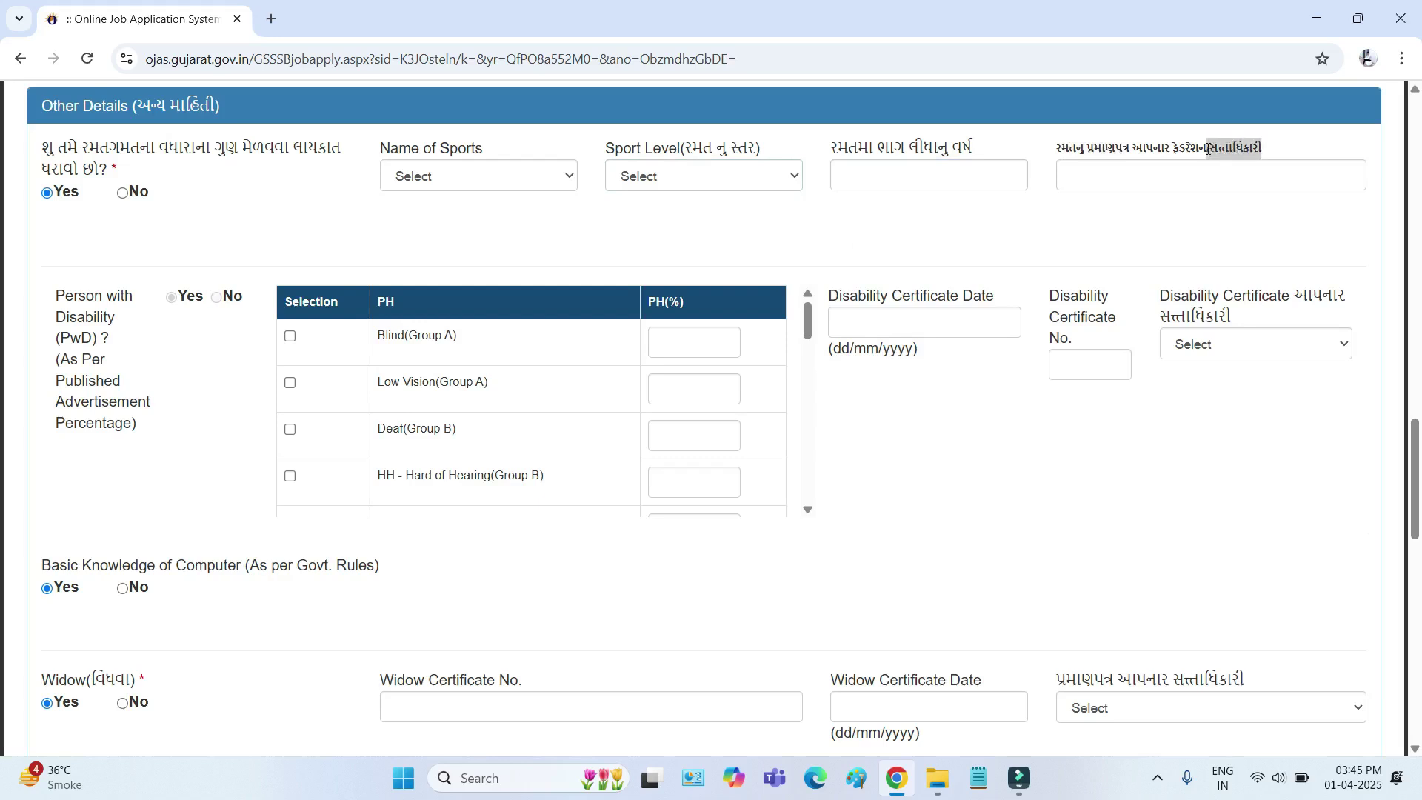
click(1162, 172)
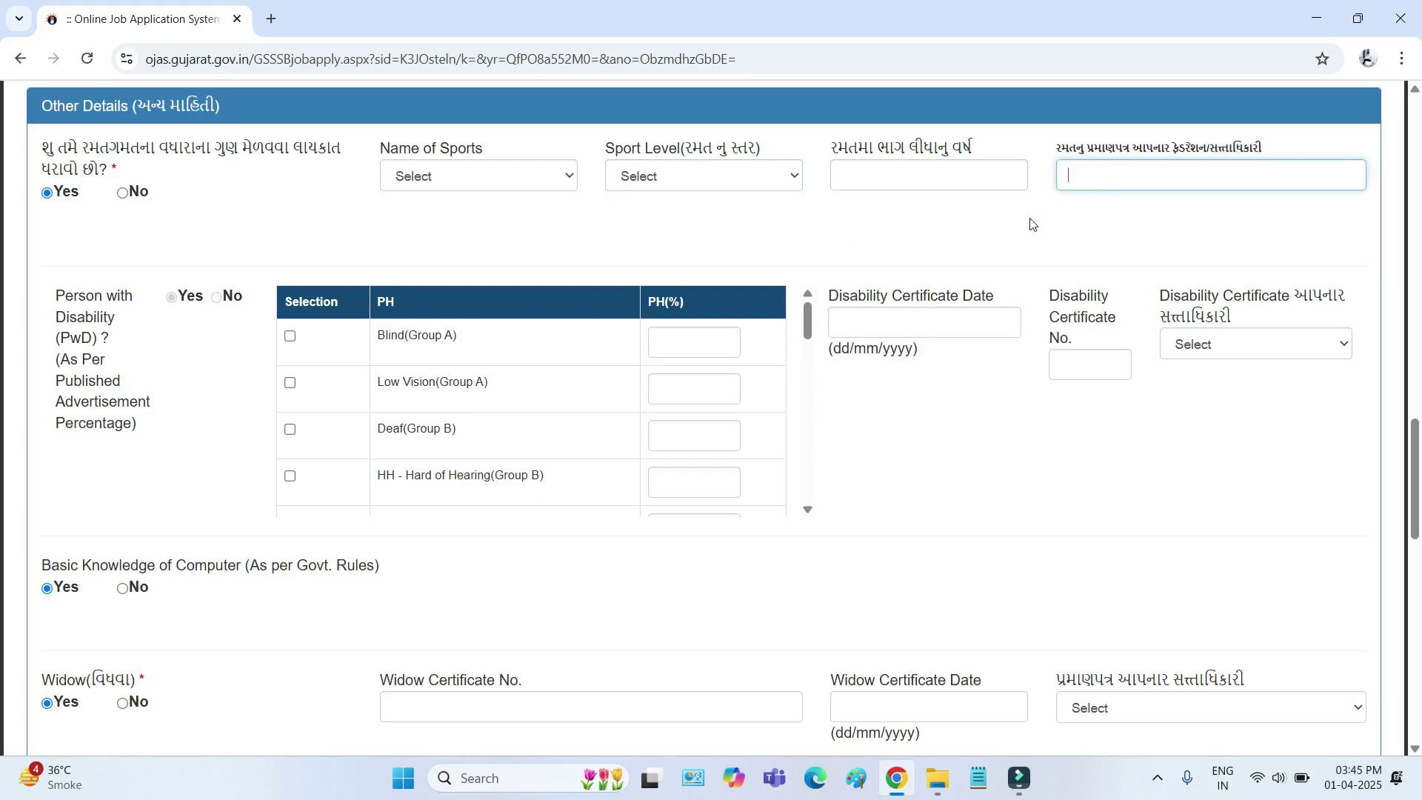
drag(82, 149, 326, 148)
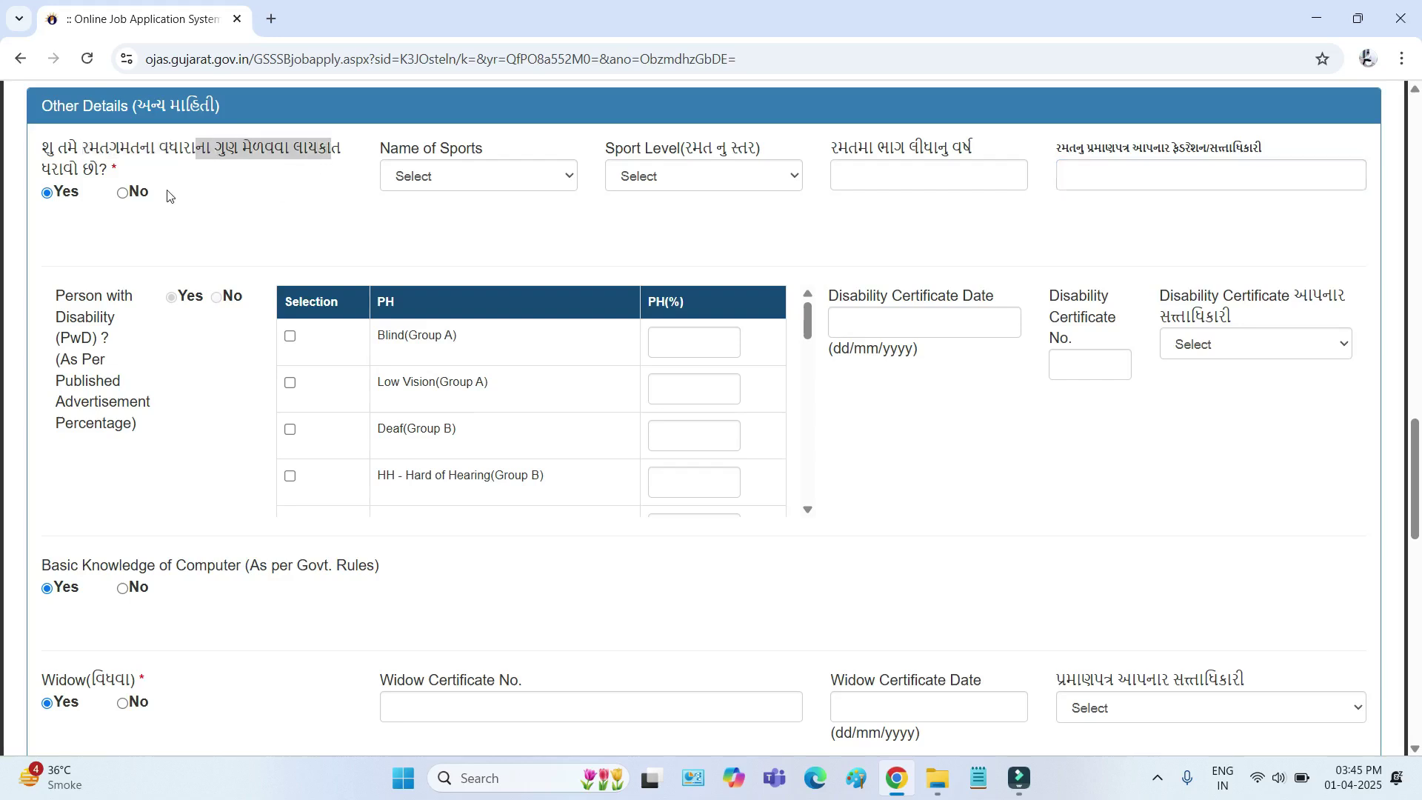
drag(167, 195, 128, 216)
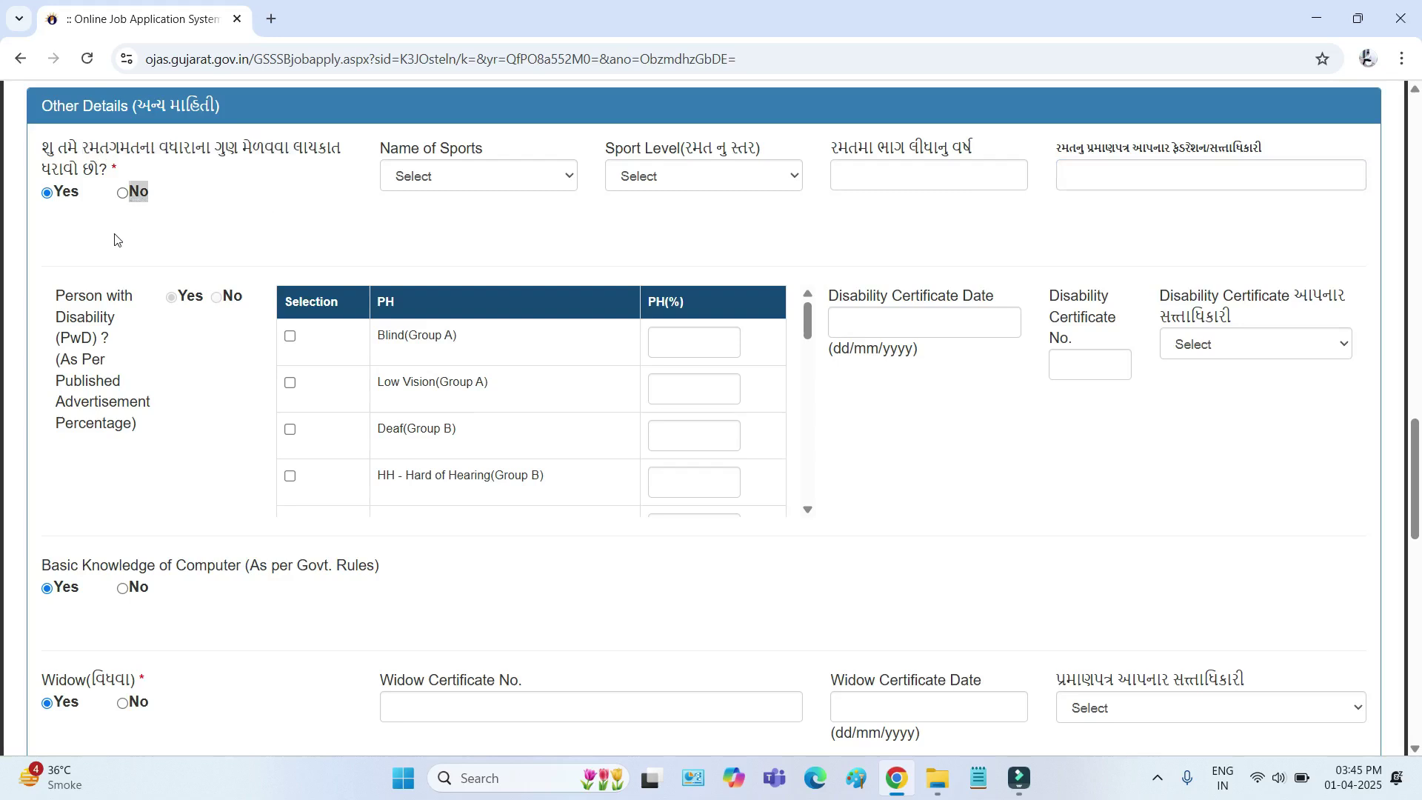
Review the Person with Disability categories and select Low Vision (Group A), Deaf (Group B) and HH - Hard of Hearing (Group B), leaving their percentages blank.
drag(57, 300, 135, 425)
scroll(419, 370, down, 10)
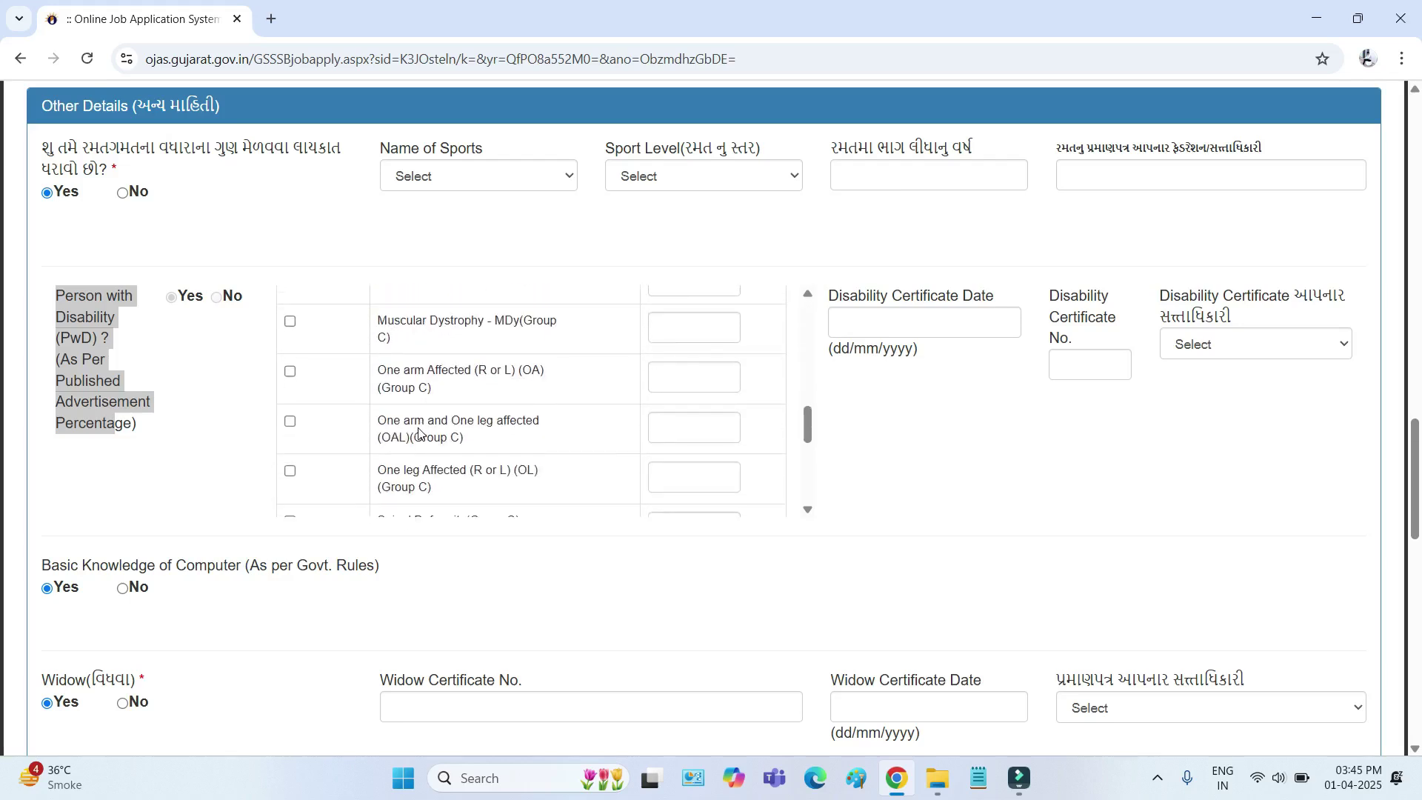
scroll(418, 433, up, 10)
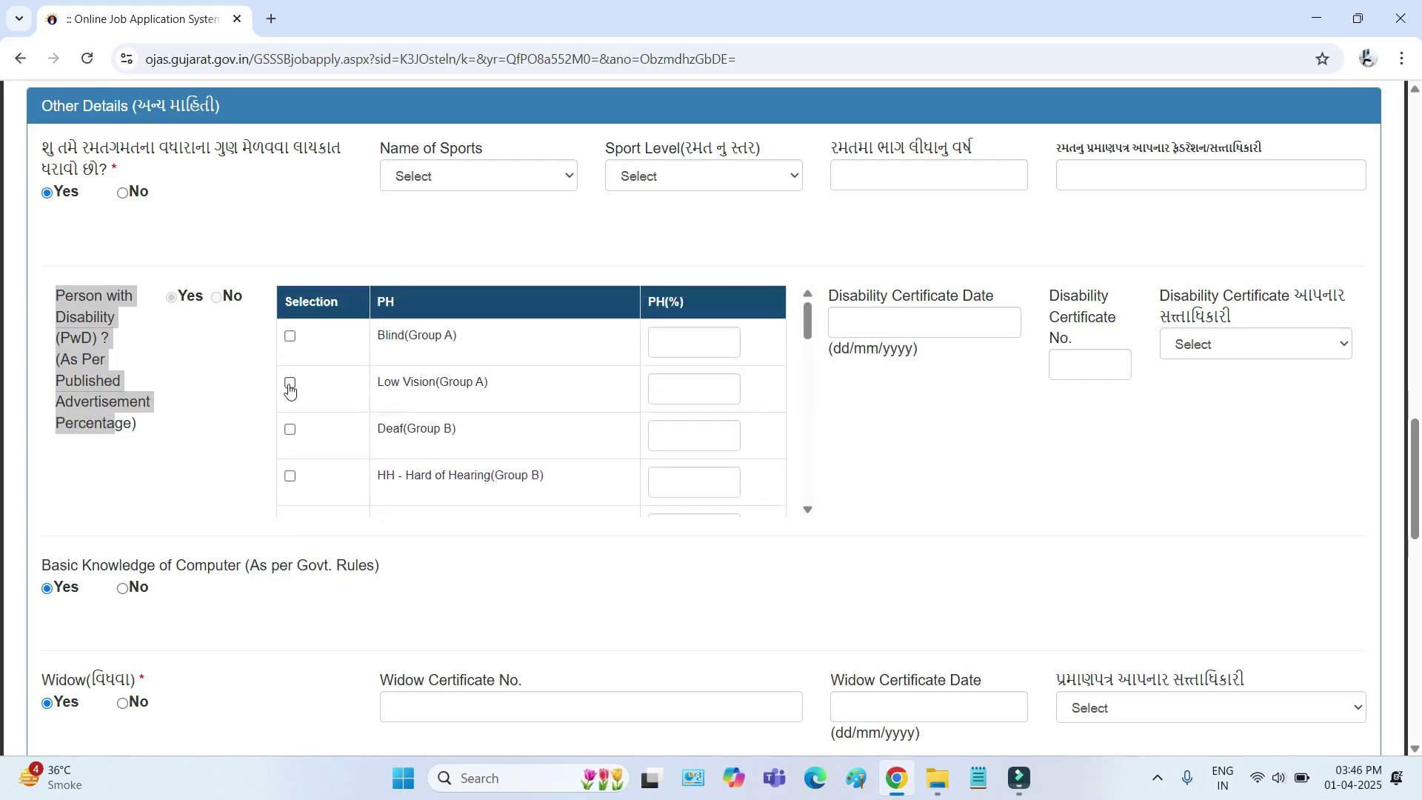
click(290, 385)
click(290, 431)
click(291, 478)
click(668, 389)
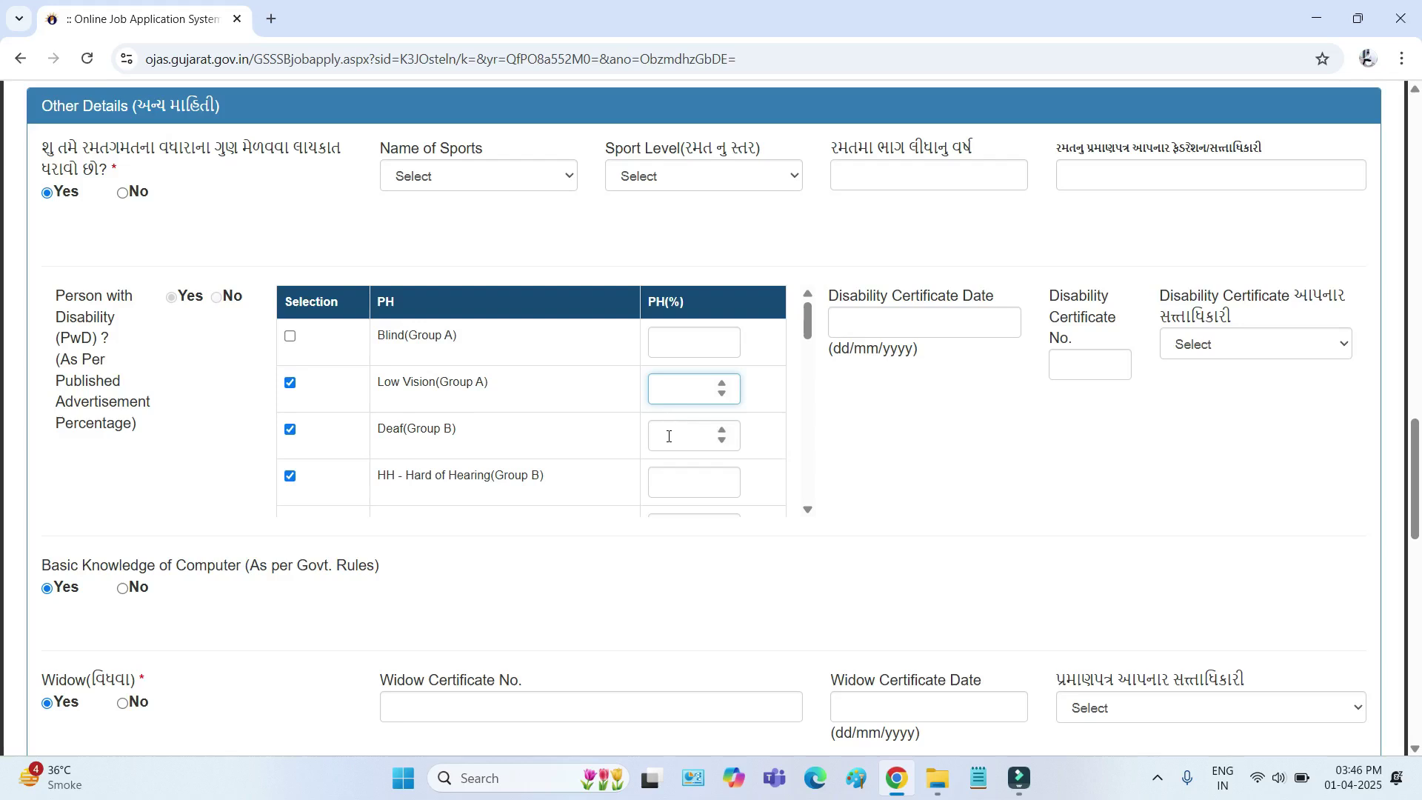
click(668, 436)
click(665, 480)
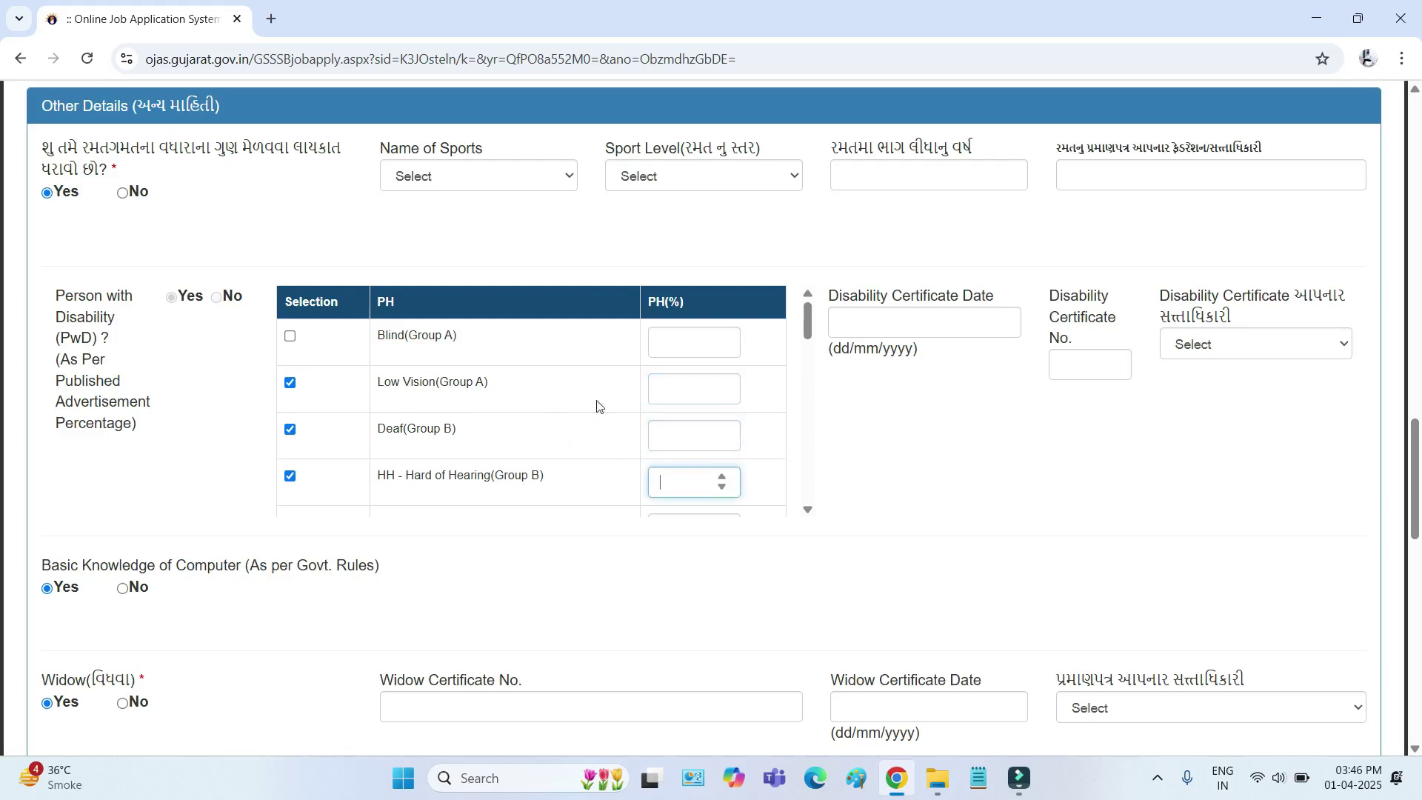
click(898, 450)
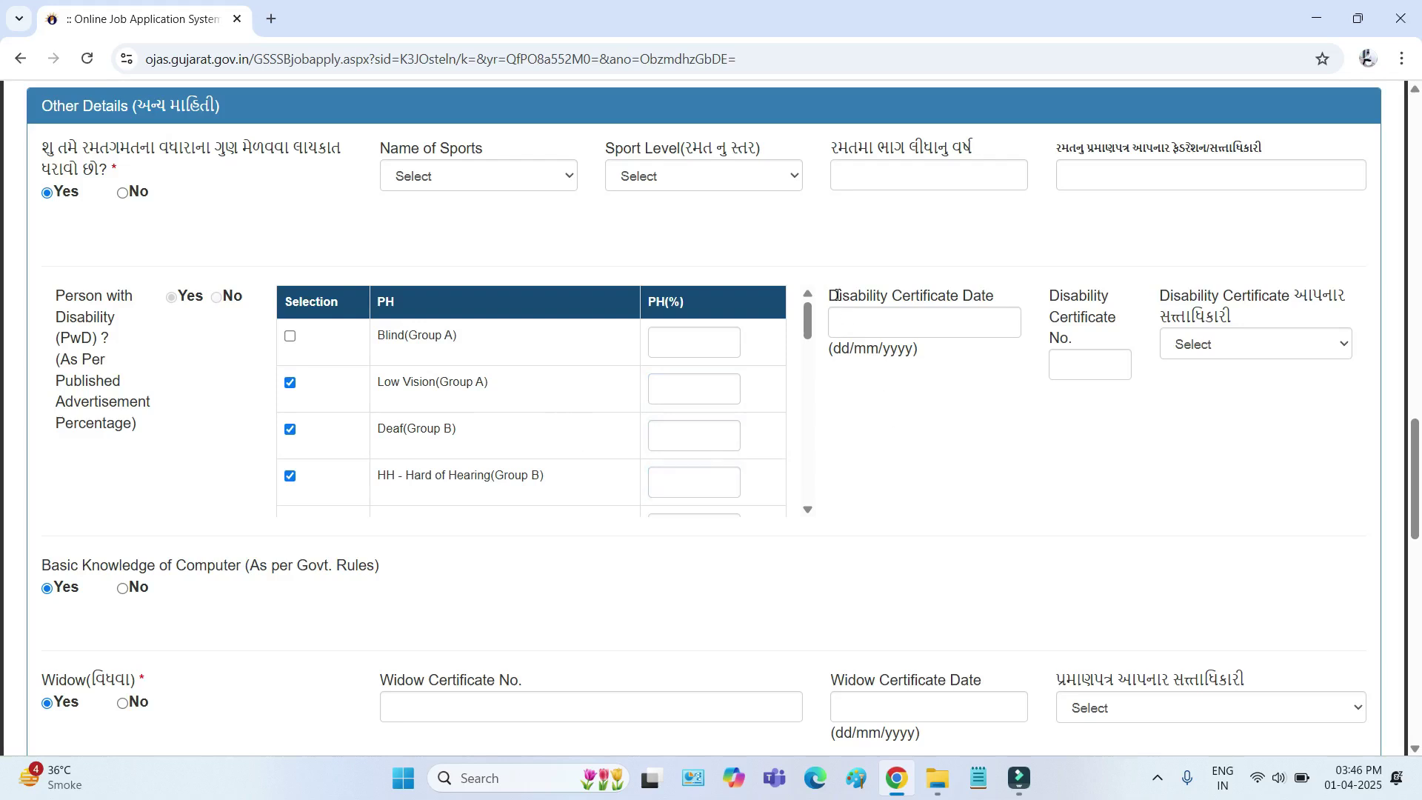
Examine the Disability Certificate Date and Disability Certificate No. fields and the issuing authority options.
drag(835, 296, 1082, 360)
click(832, 326)
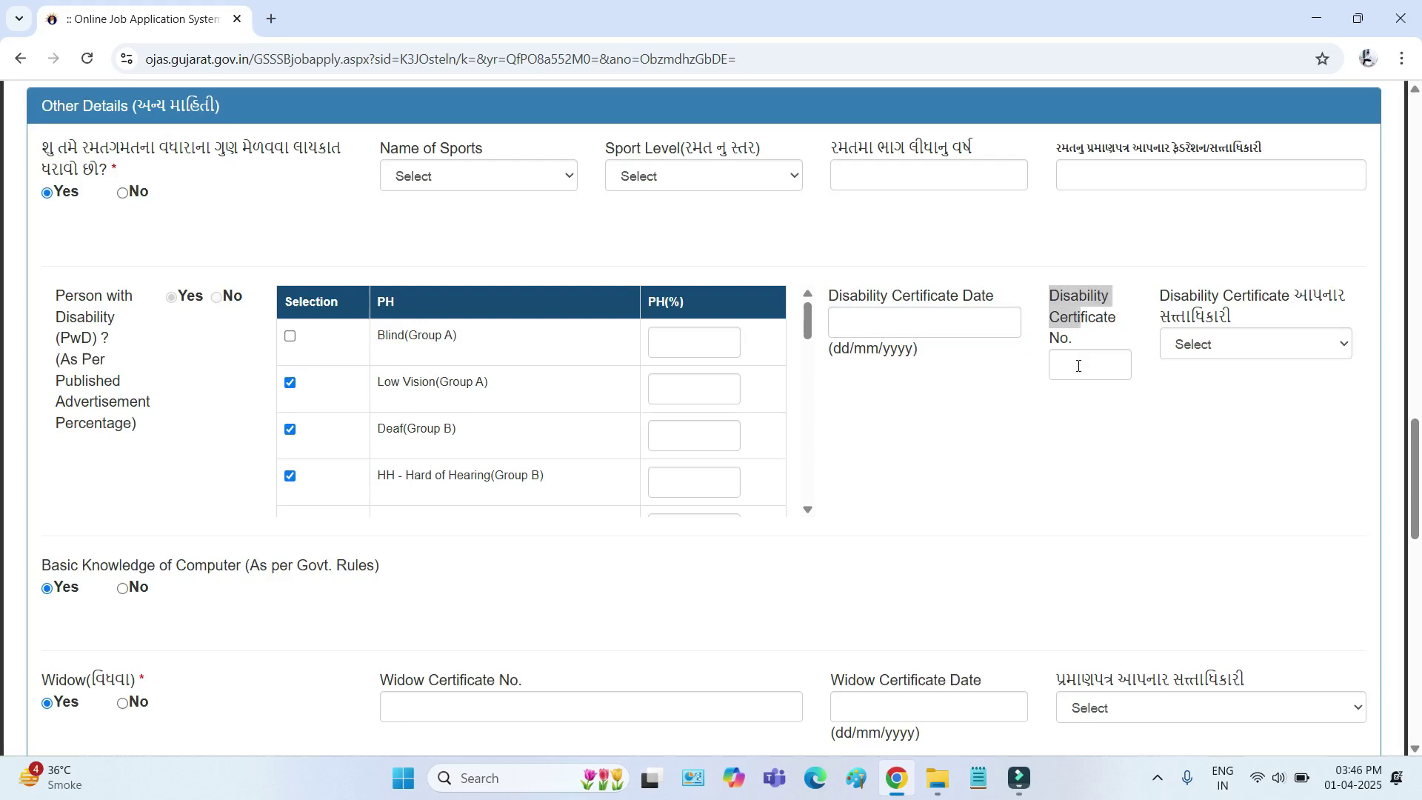
click(1072, 370)
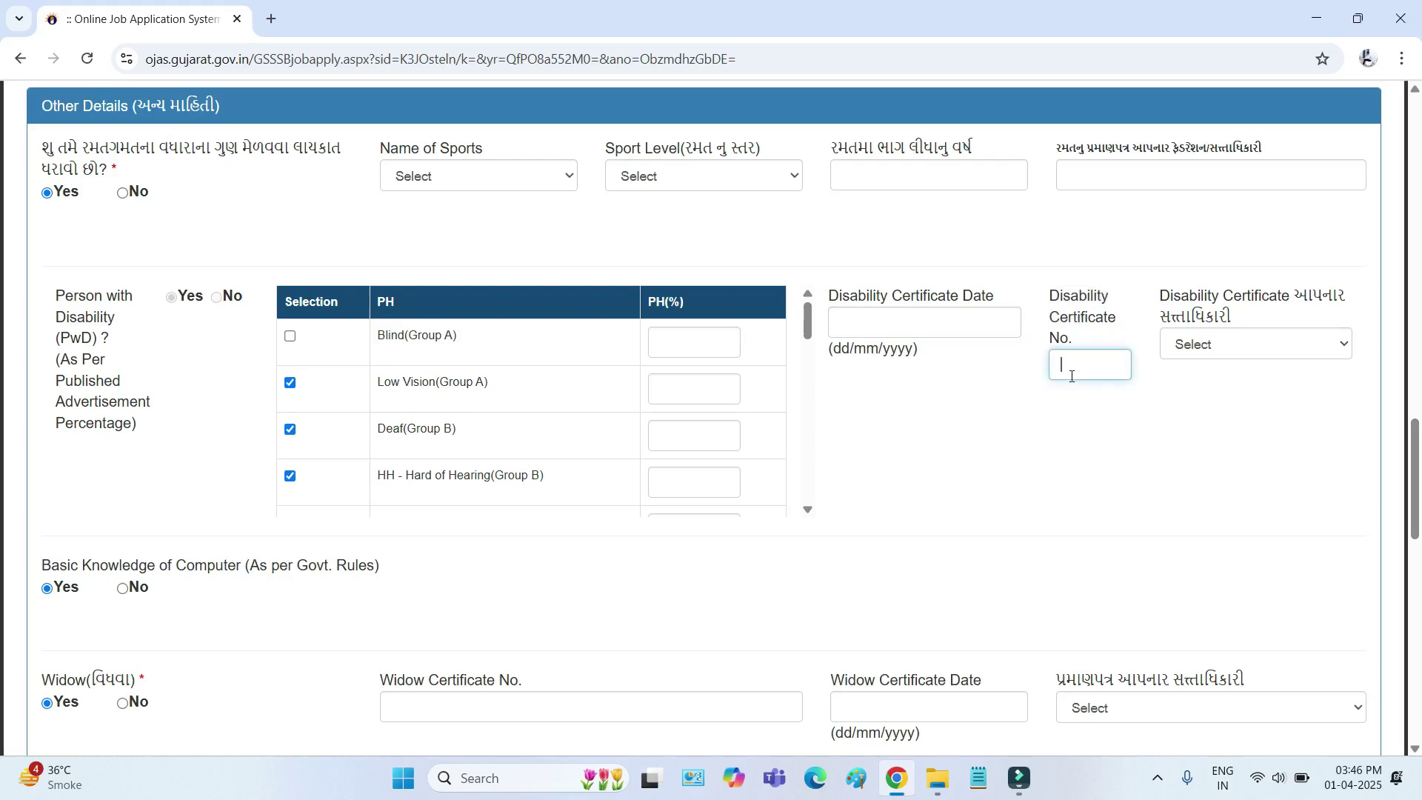
click(1221, 348)
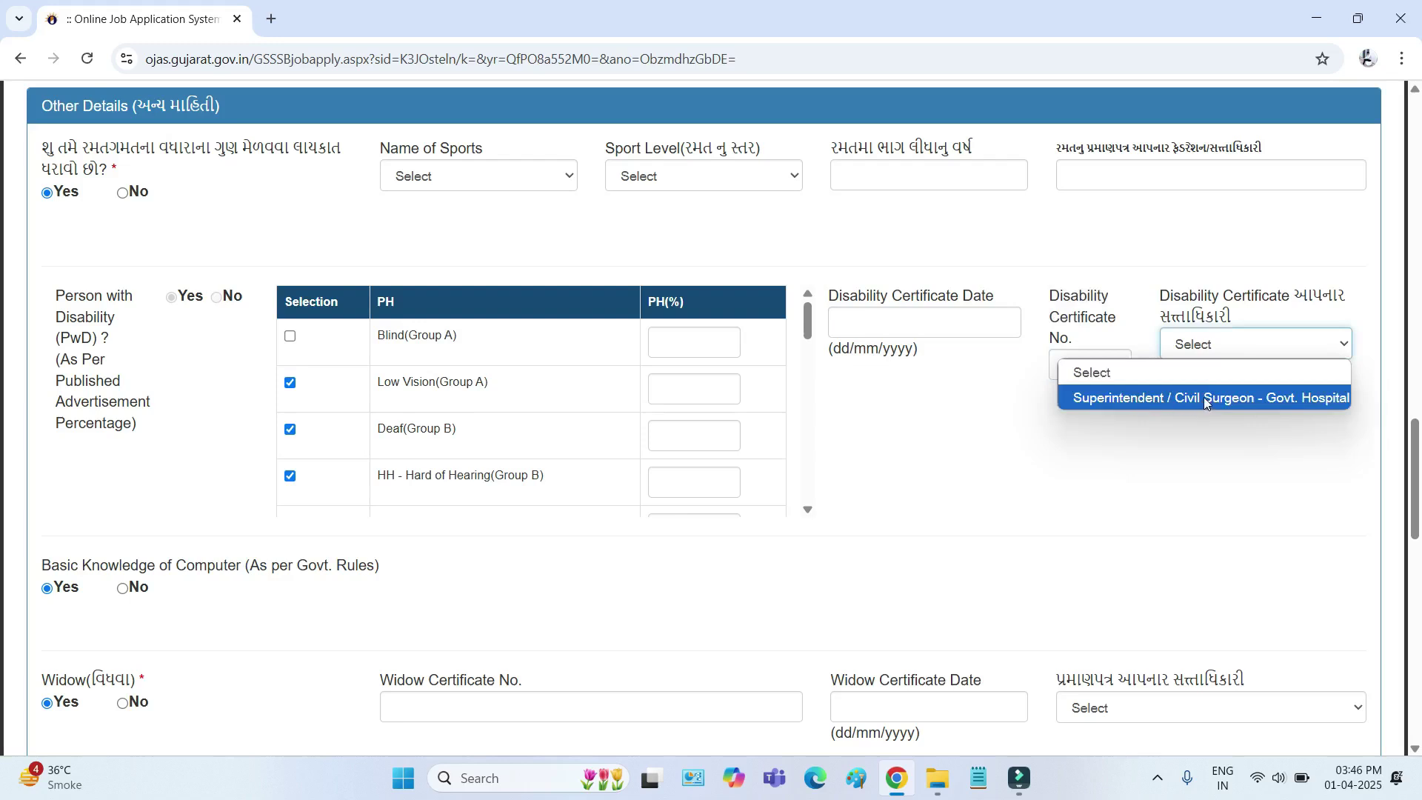
Examine the Basic Knowledge of Computer question and its Yes and No choices.
click(46, 573)
drag(43, 565, 227, 563)
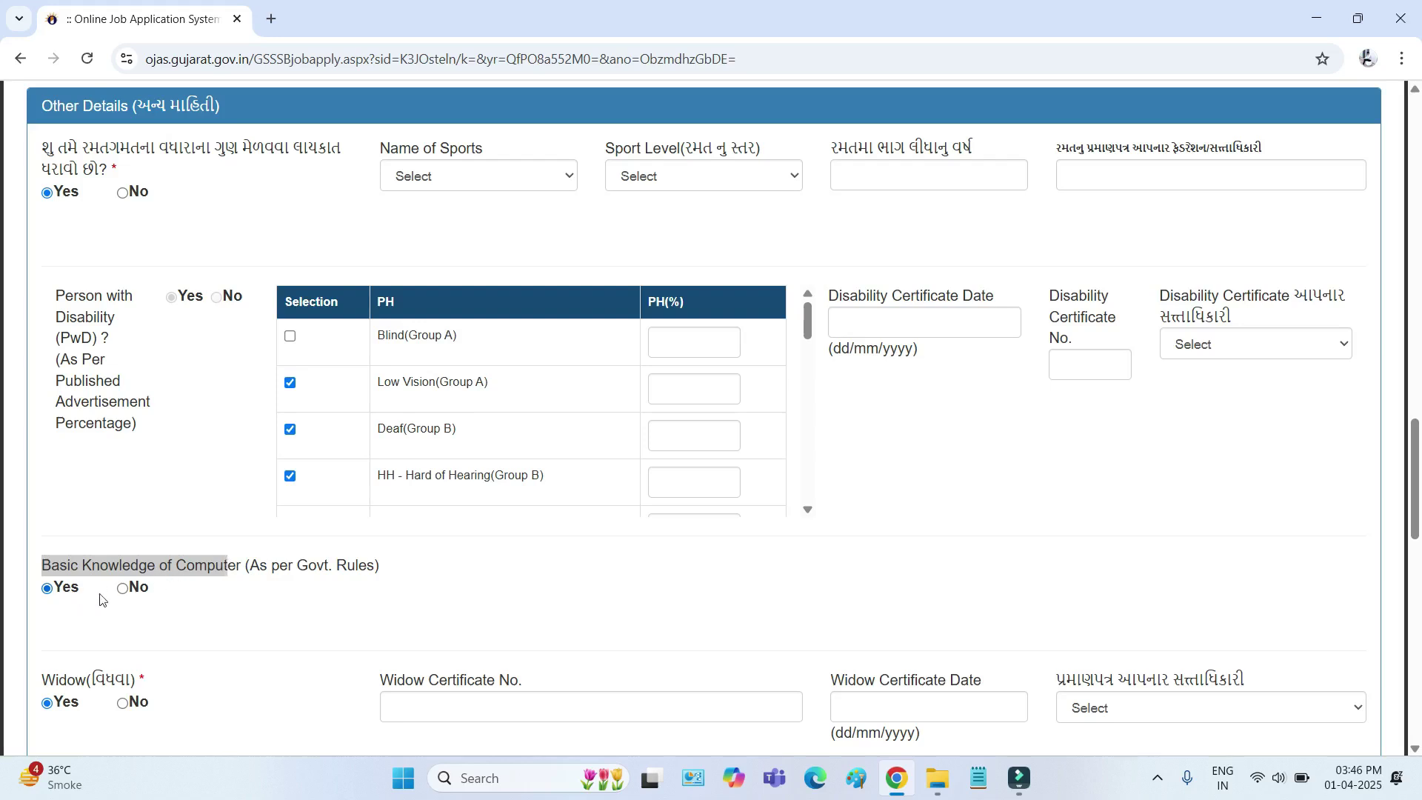
drag(157, 593, 137, 594)
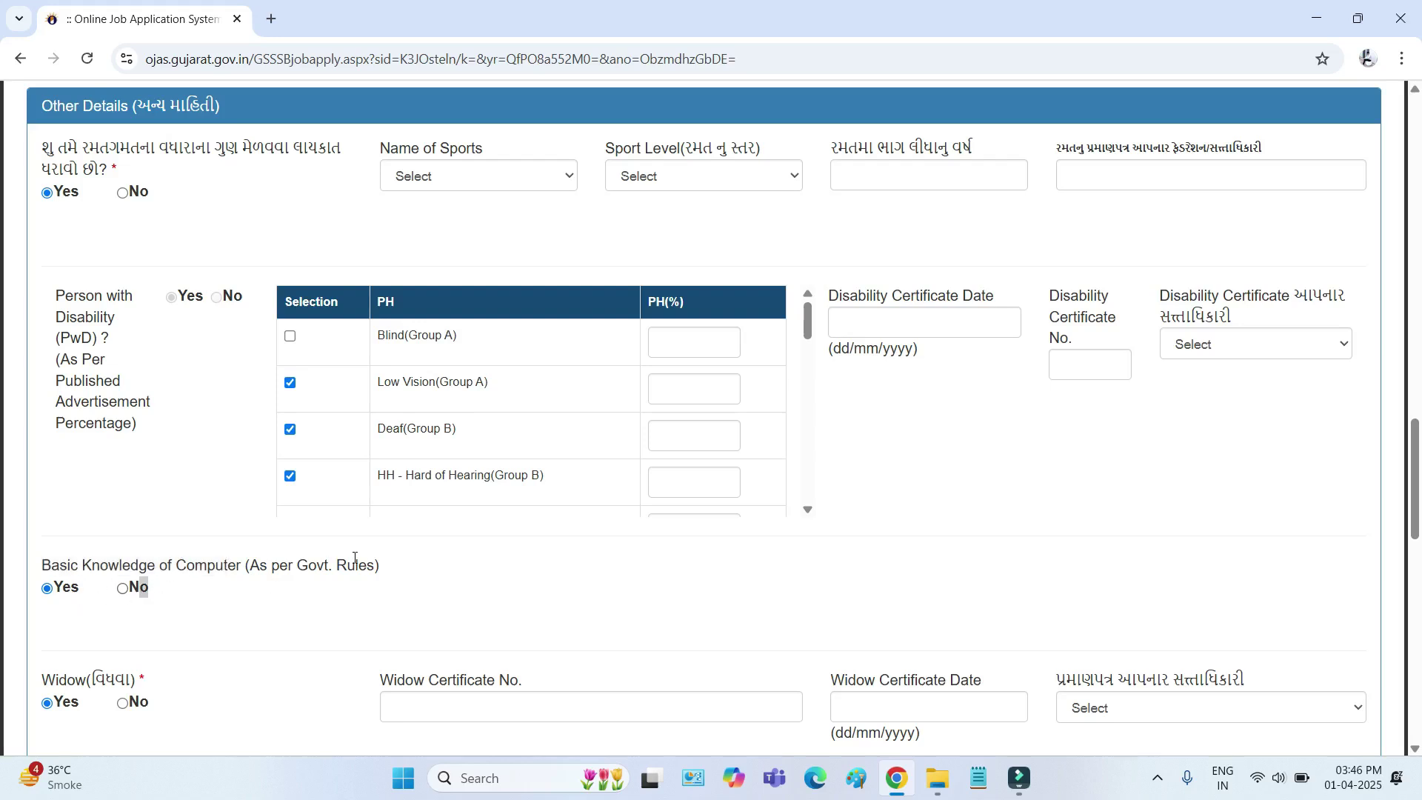
Examine the Widow question and its certificate number, certificate date and issuing authority options.
drag(52, 678, 119, 677)
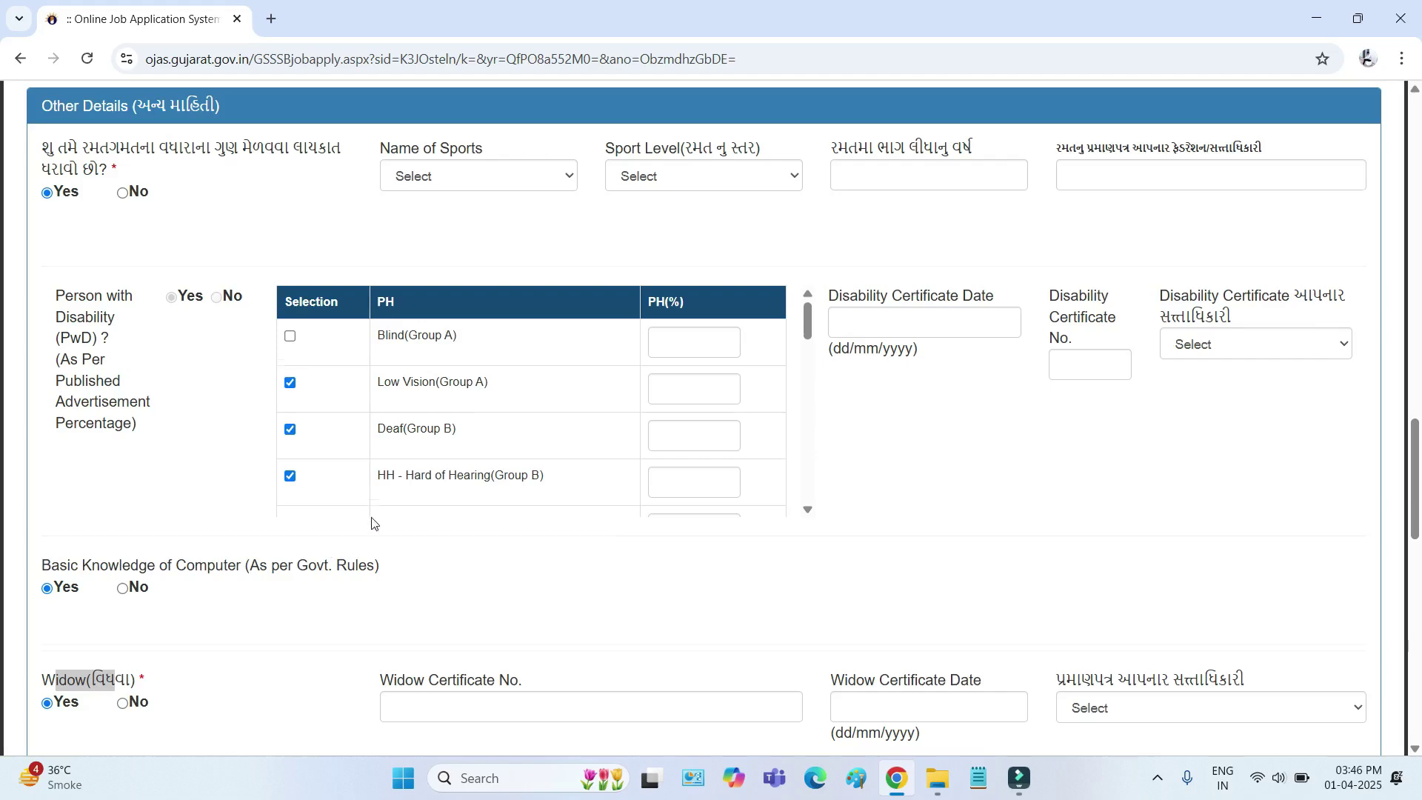
scroll(374, 522, down, 5)
scroll(441, 442, down, 2)
scroll(440, 443, up, 1)
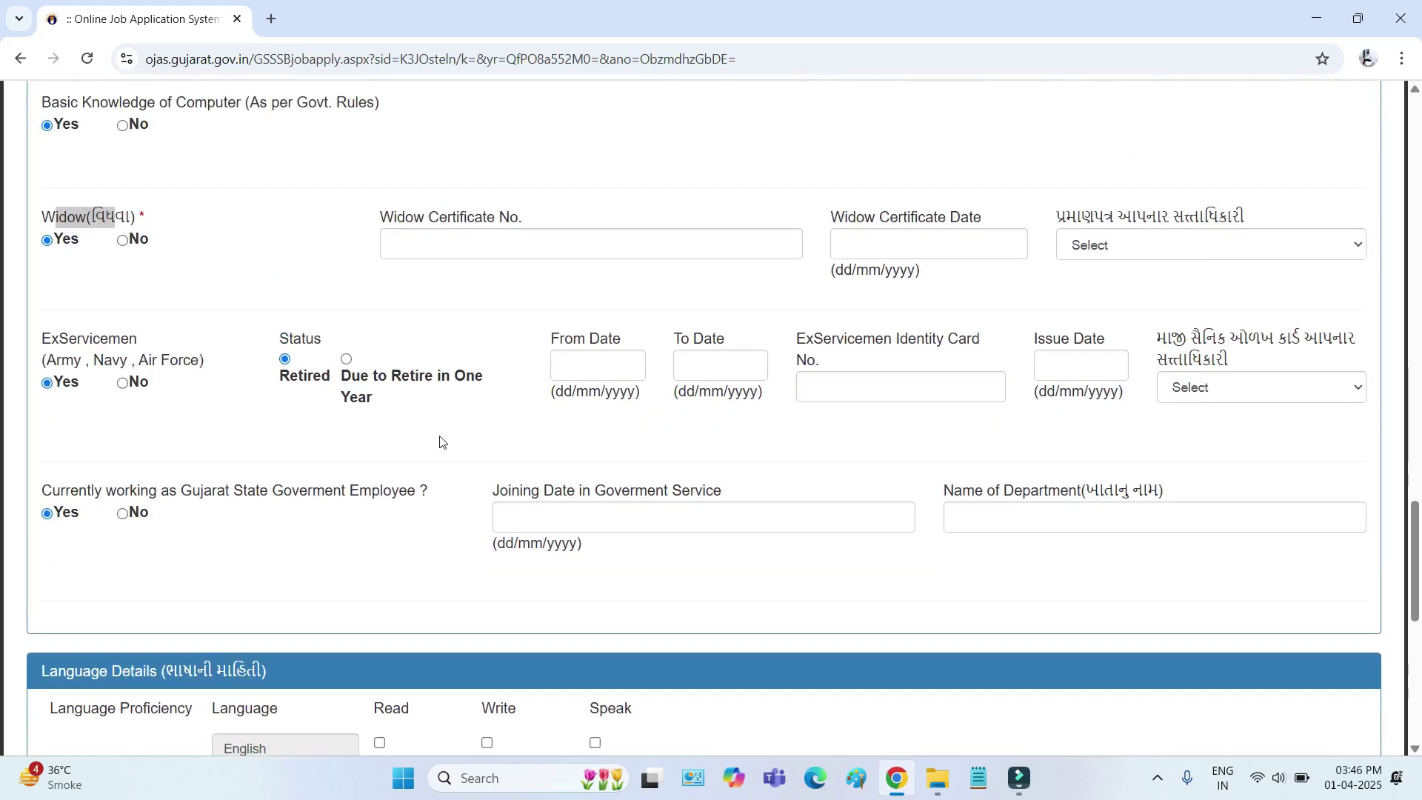
drag(382, 210, 457, 235)
click(457, 252)
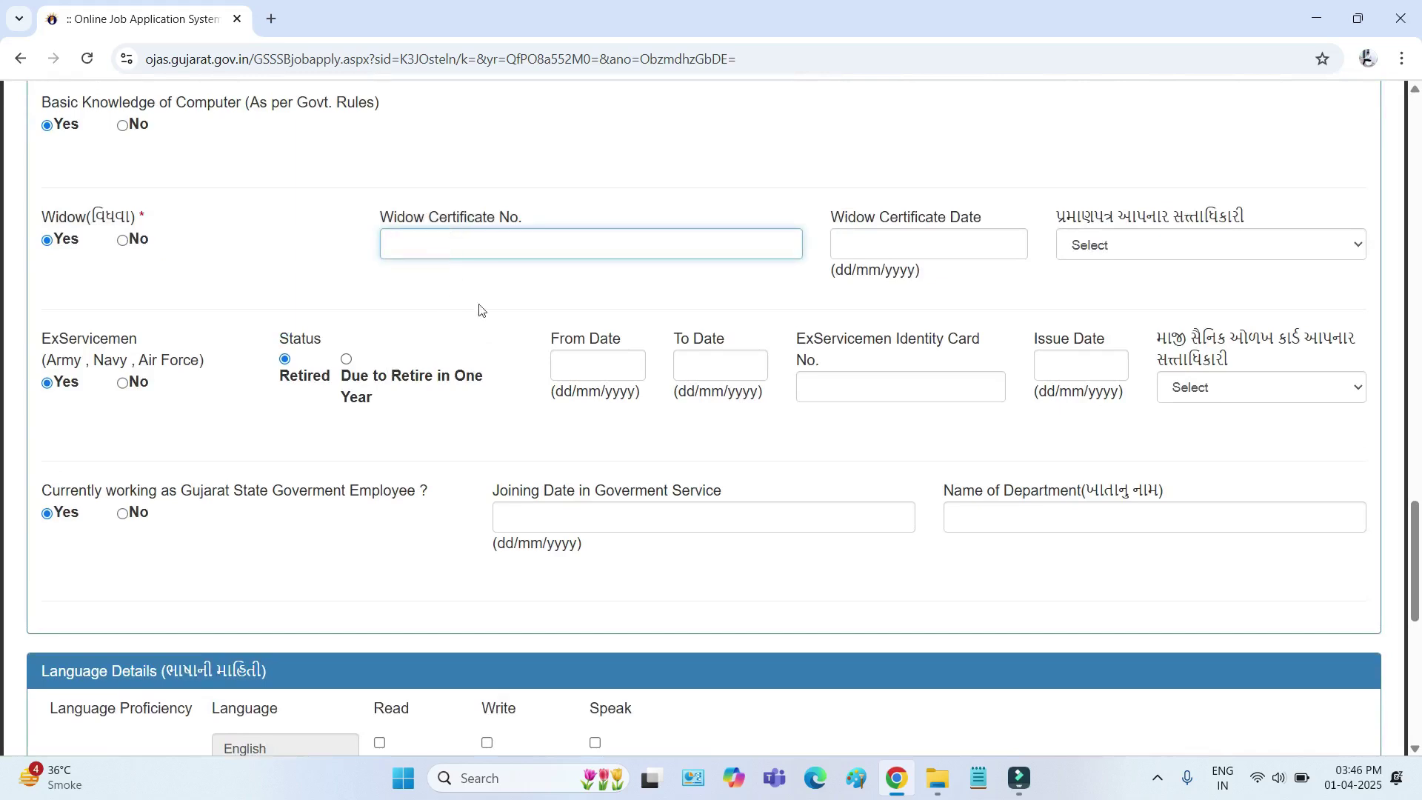
click(930, 241)
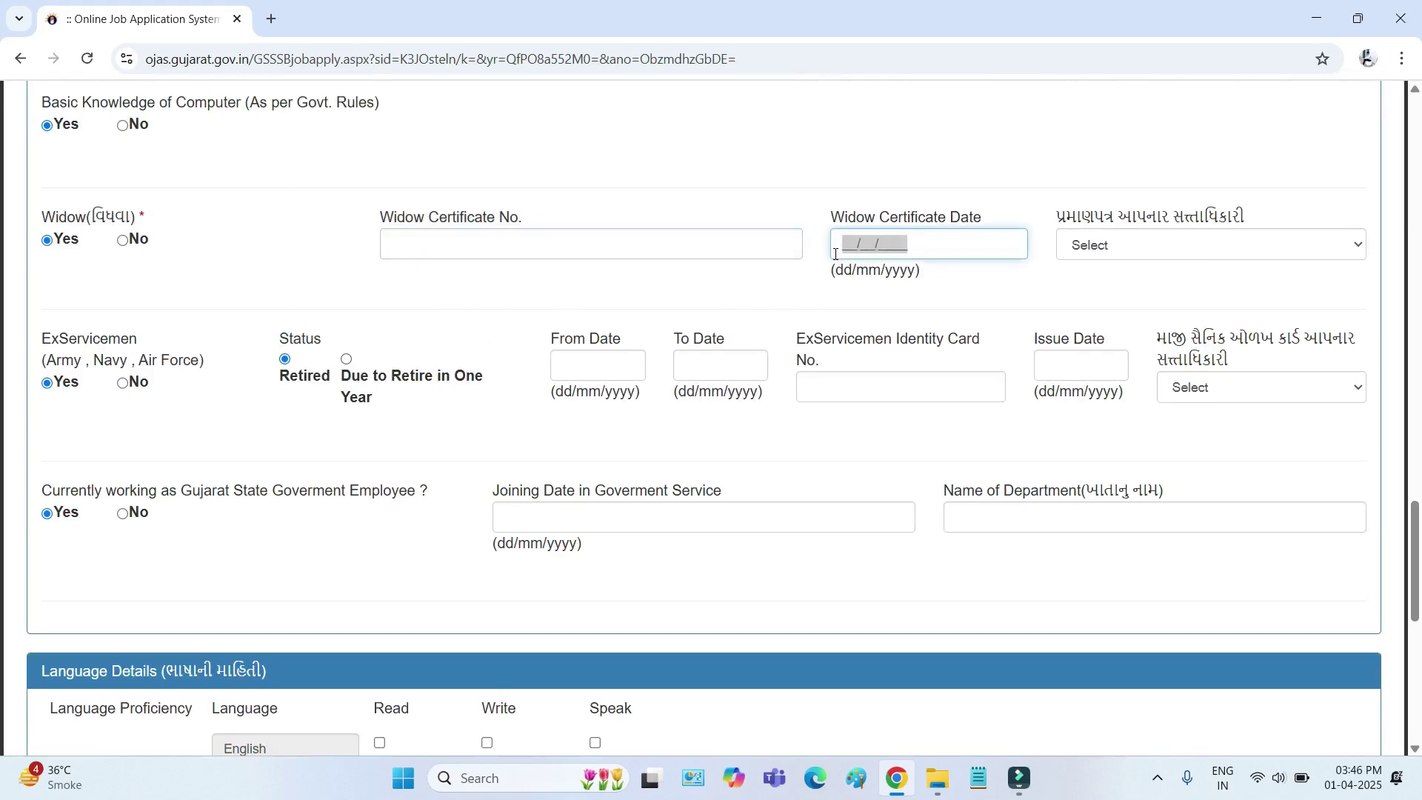
click(1094, 249)
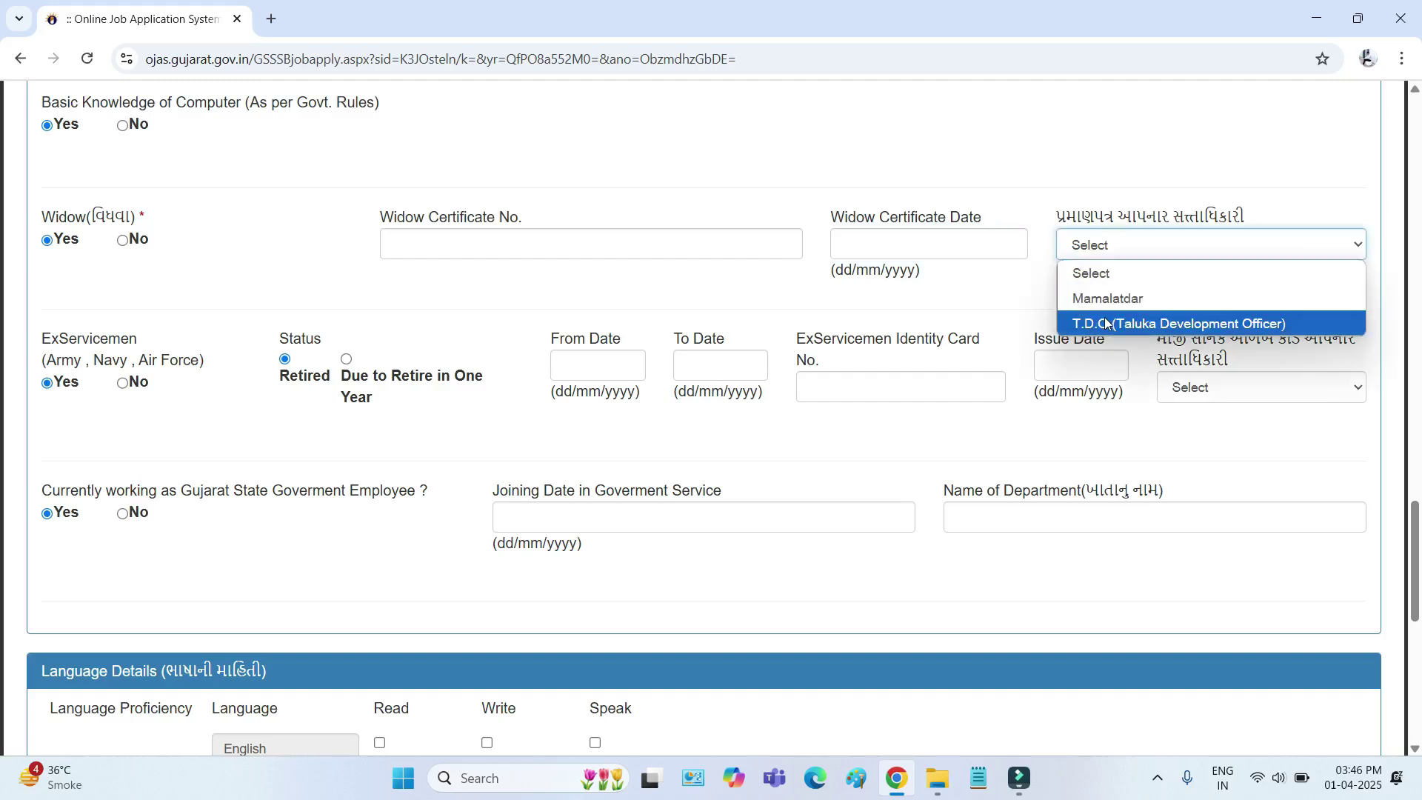
drag(150, 247, 130, 245)
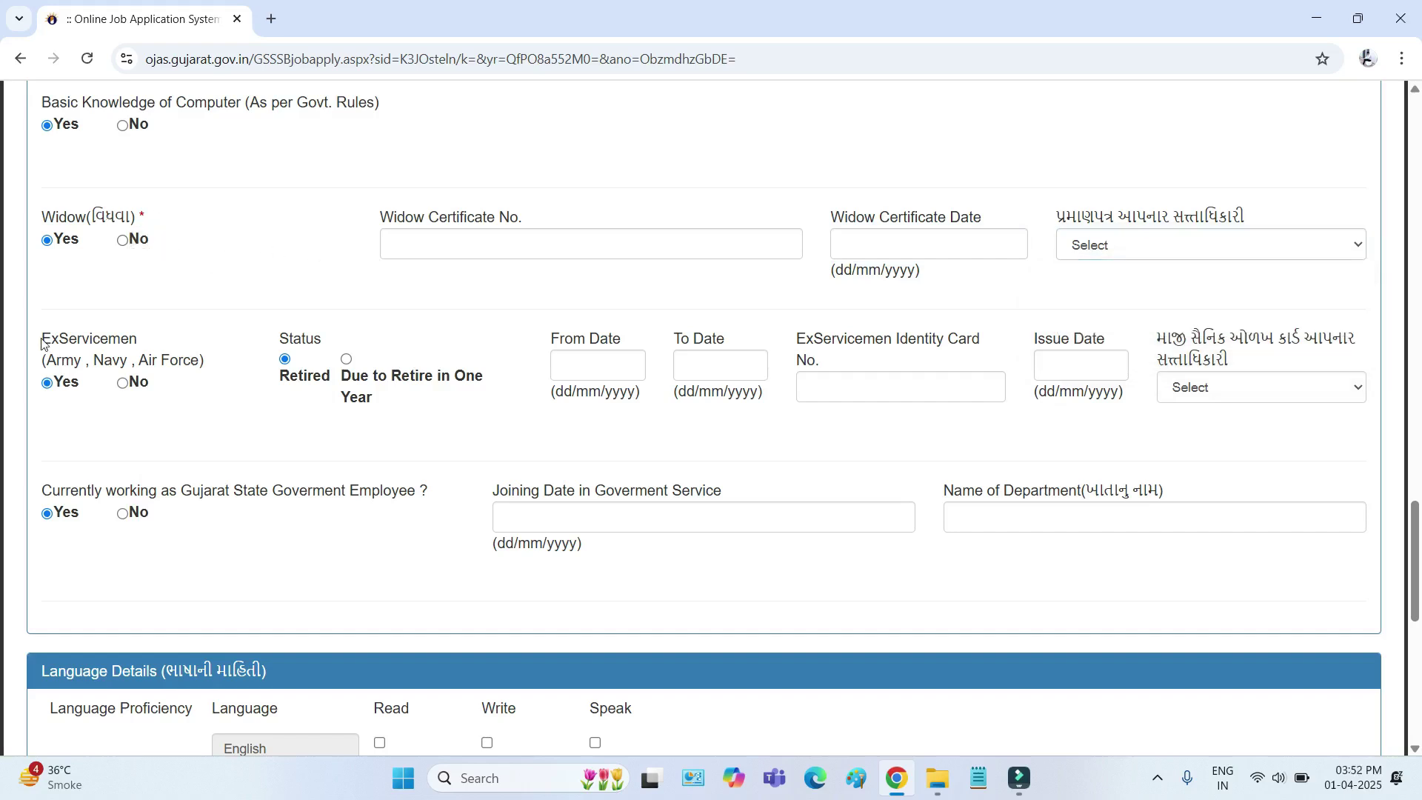
Examine the ExServicemen question, its Retired and Due to Retire in One Year status choices, and the From Date and To Date fields.
drag(43, 343, 140, 348)
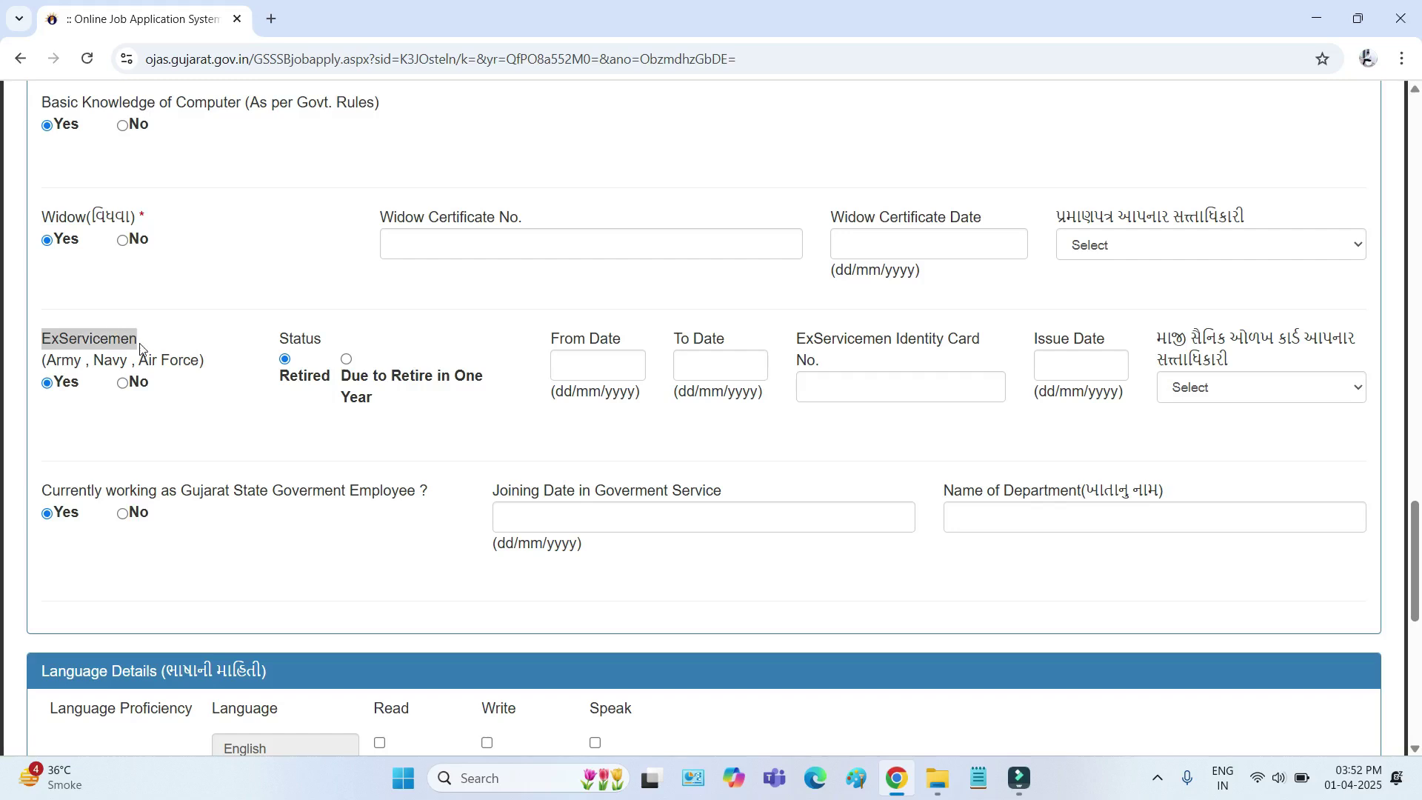
drag(92, 394, 60, 393)
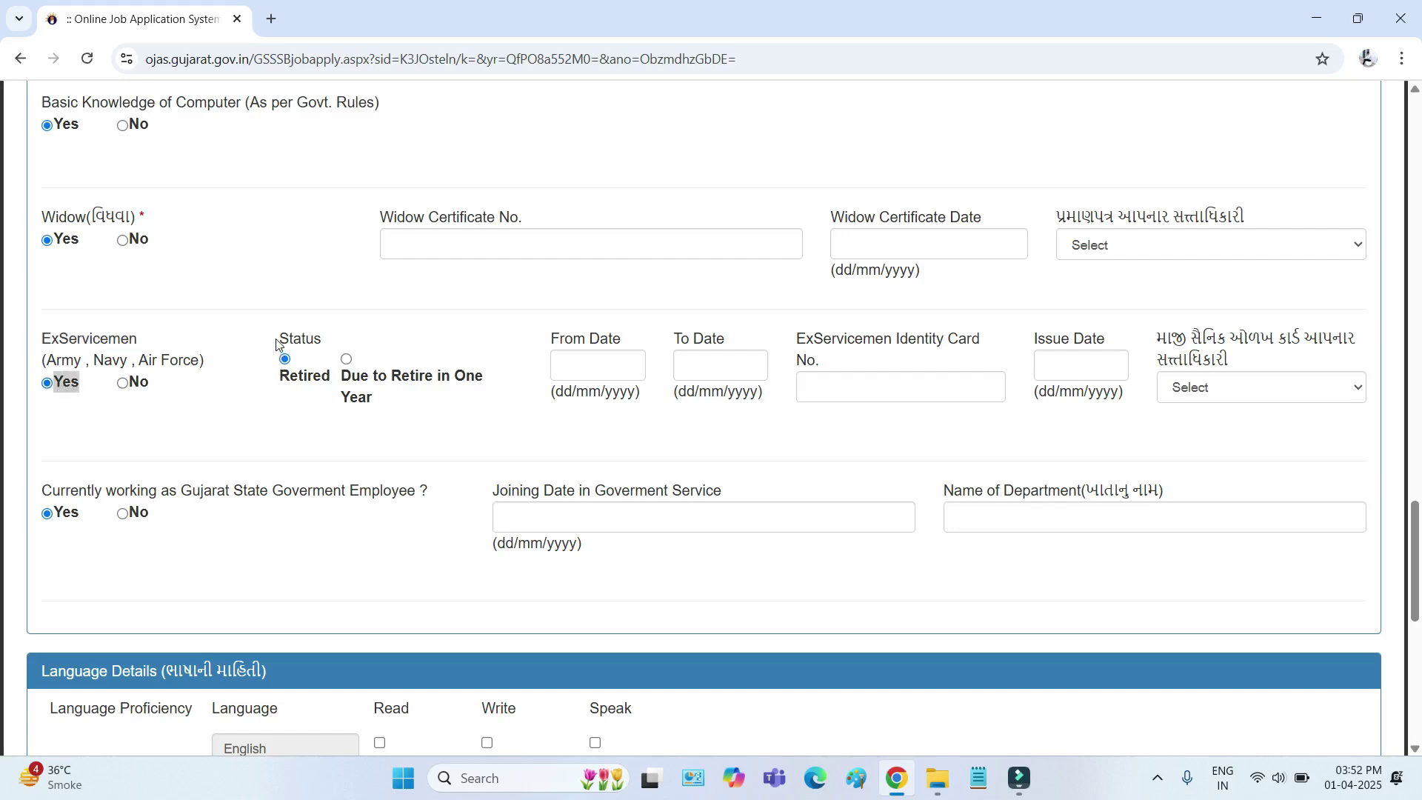
drag(279, 345, 337, 345)
drag(277, 383, 377, 408)
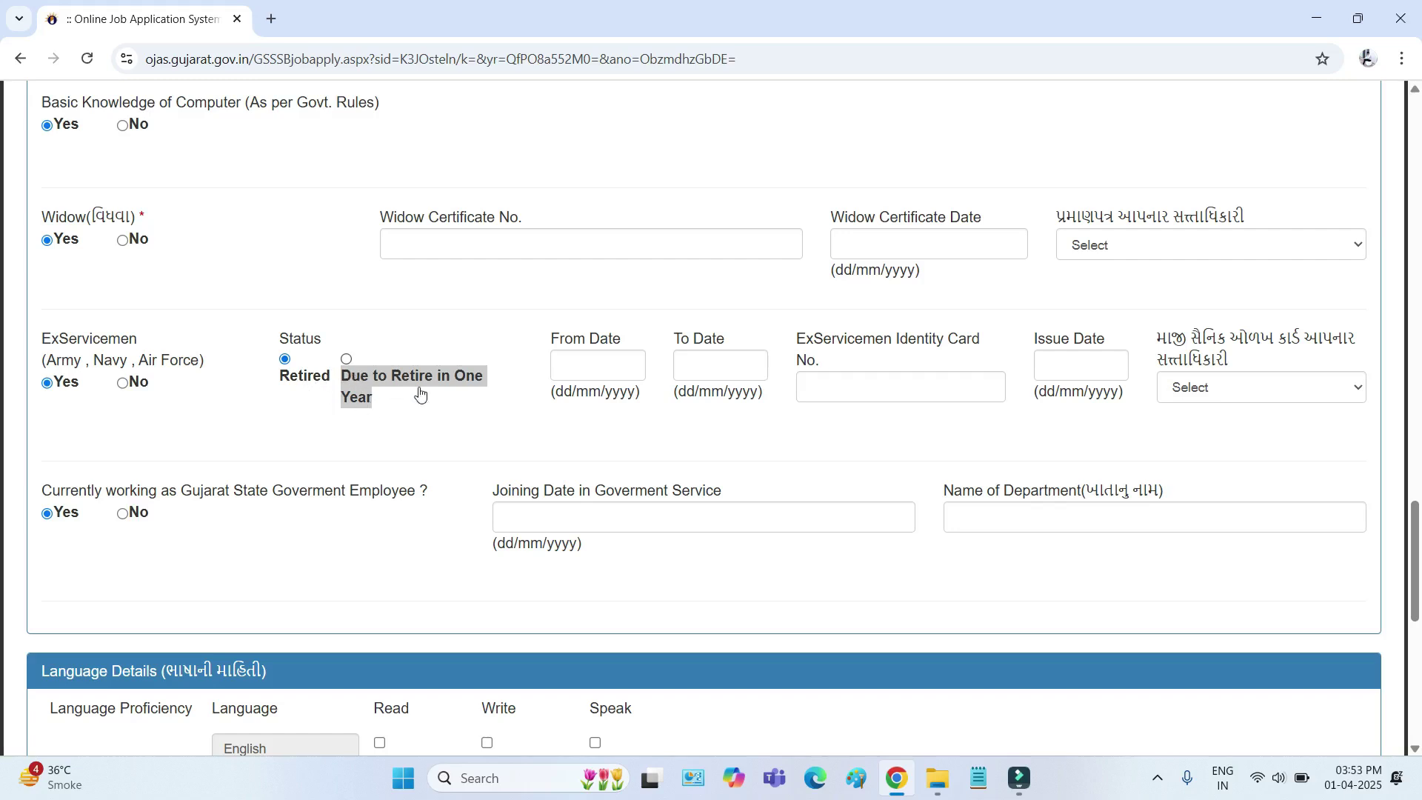
drag(556, 338, 669, 343)
click(689, 340)
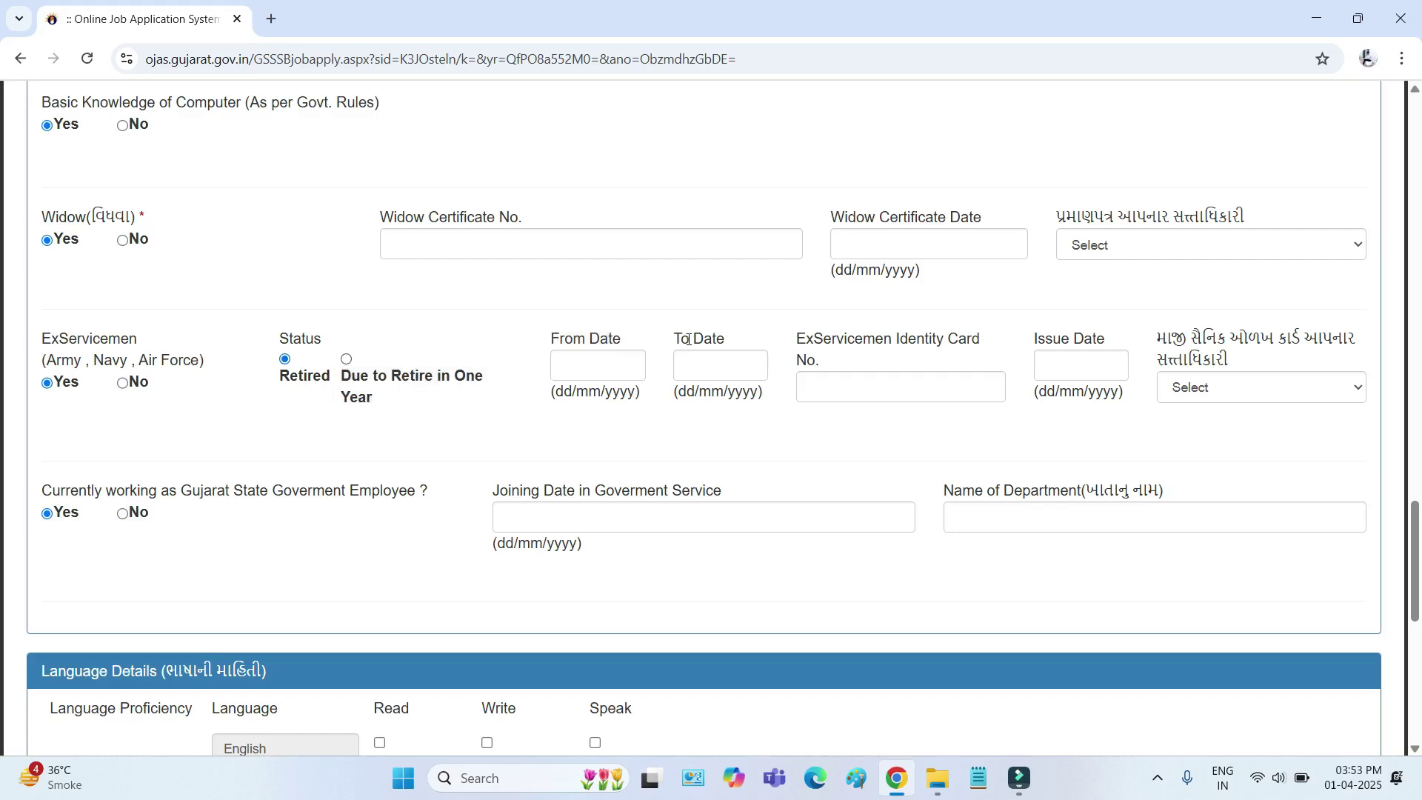
double_click(688, 340)
click(595, 372)
click(697, 367)
Examine the ExServicemen Identity Card No. and Issue Date fields and the card's issuing authority options.
drag(799, 338, 846, 360)
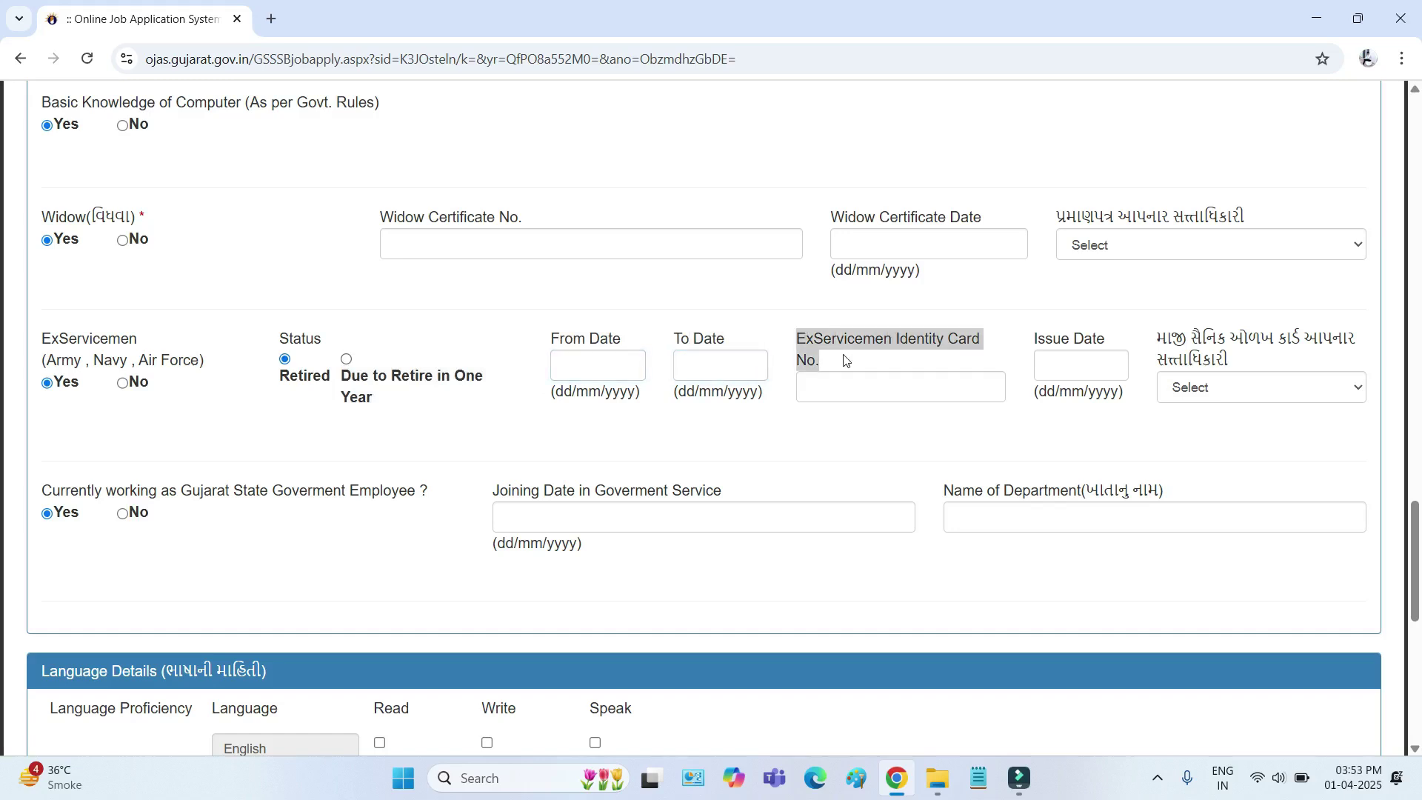
click(812, 386)
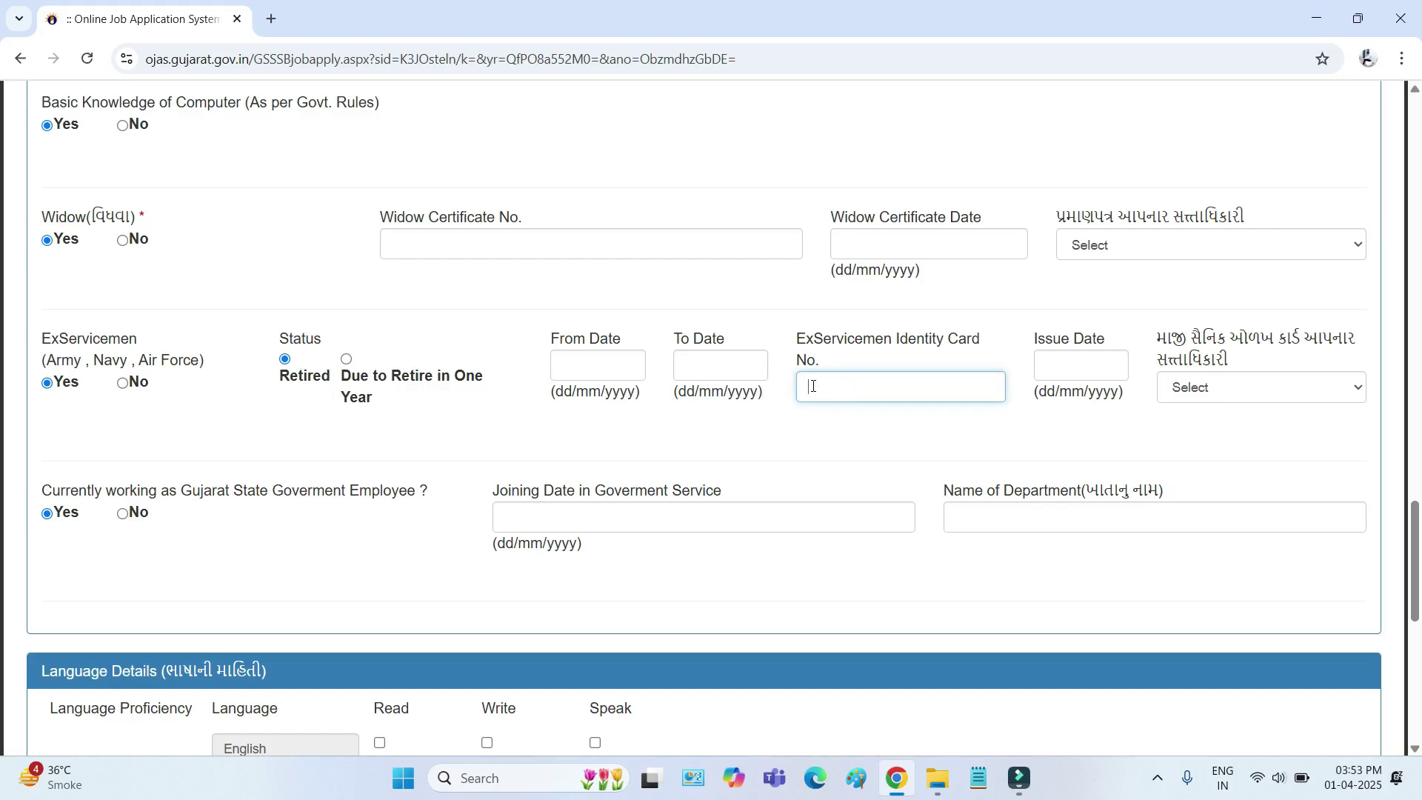
drag(1040, 344, 1075, 366)
click(1045, 372)
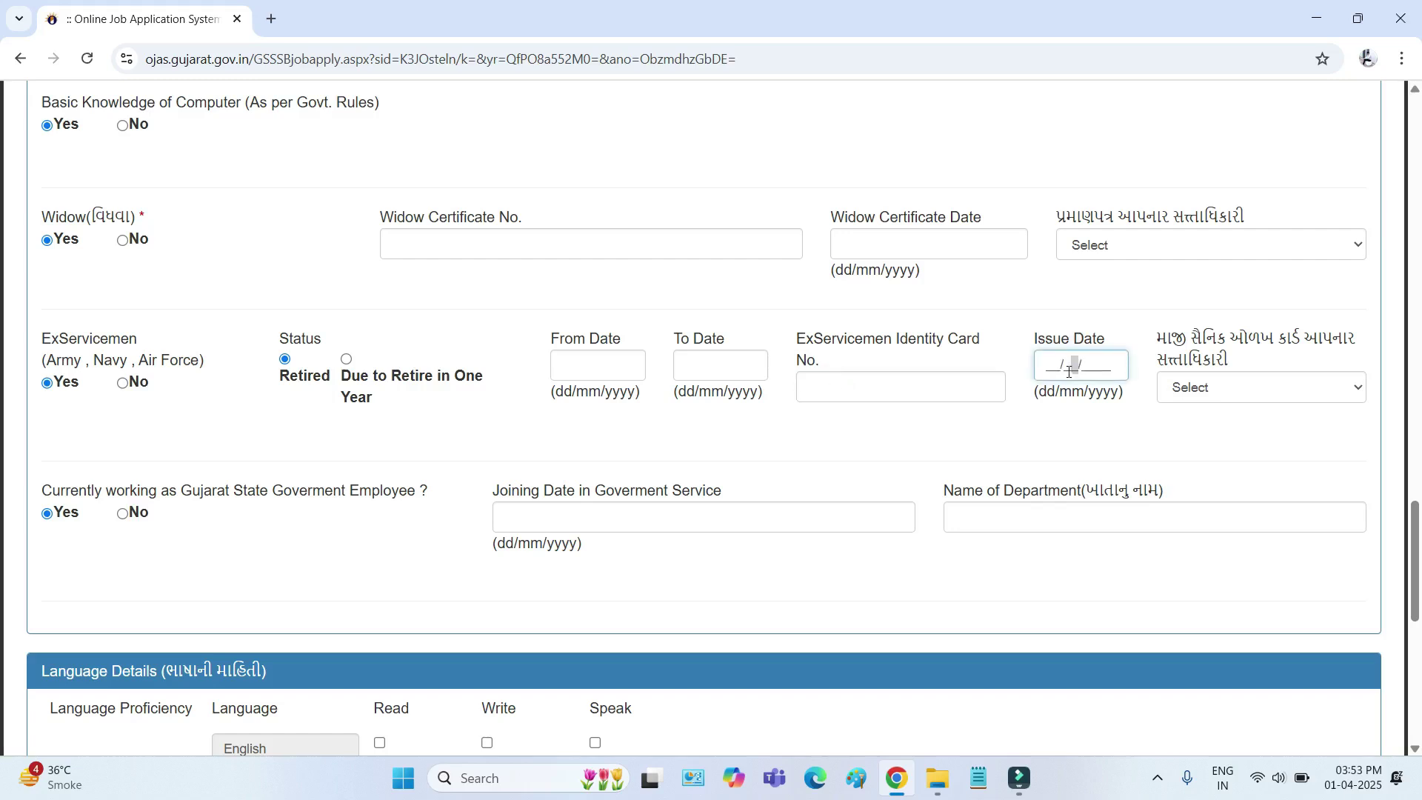
click(1189, 388)
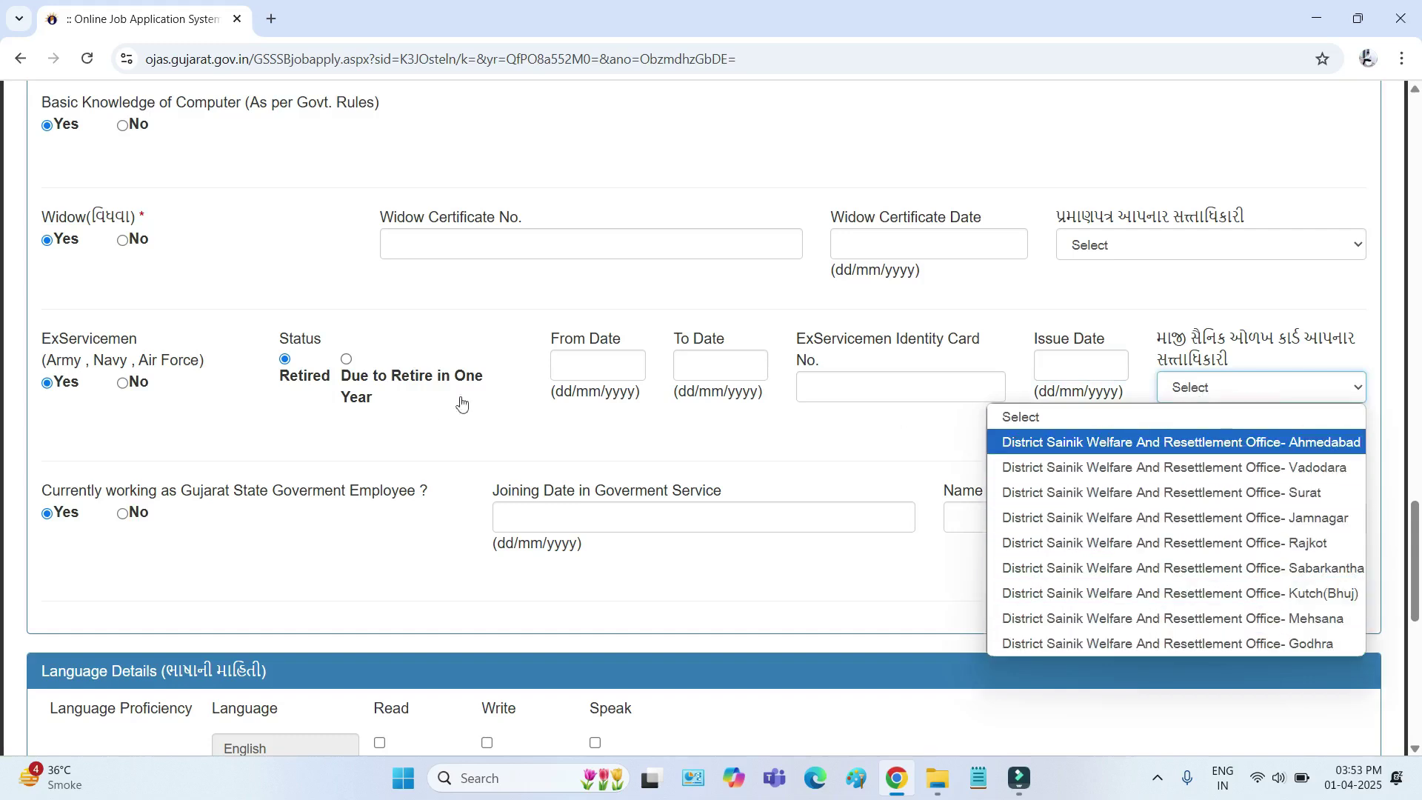
Examine the Currently Working as Gujarat State Government Employee question and its Joining Date and Name of Department fields.
click(167, 397)
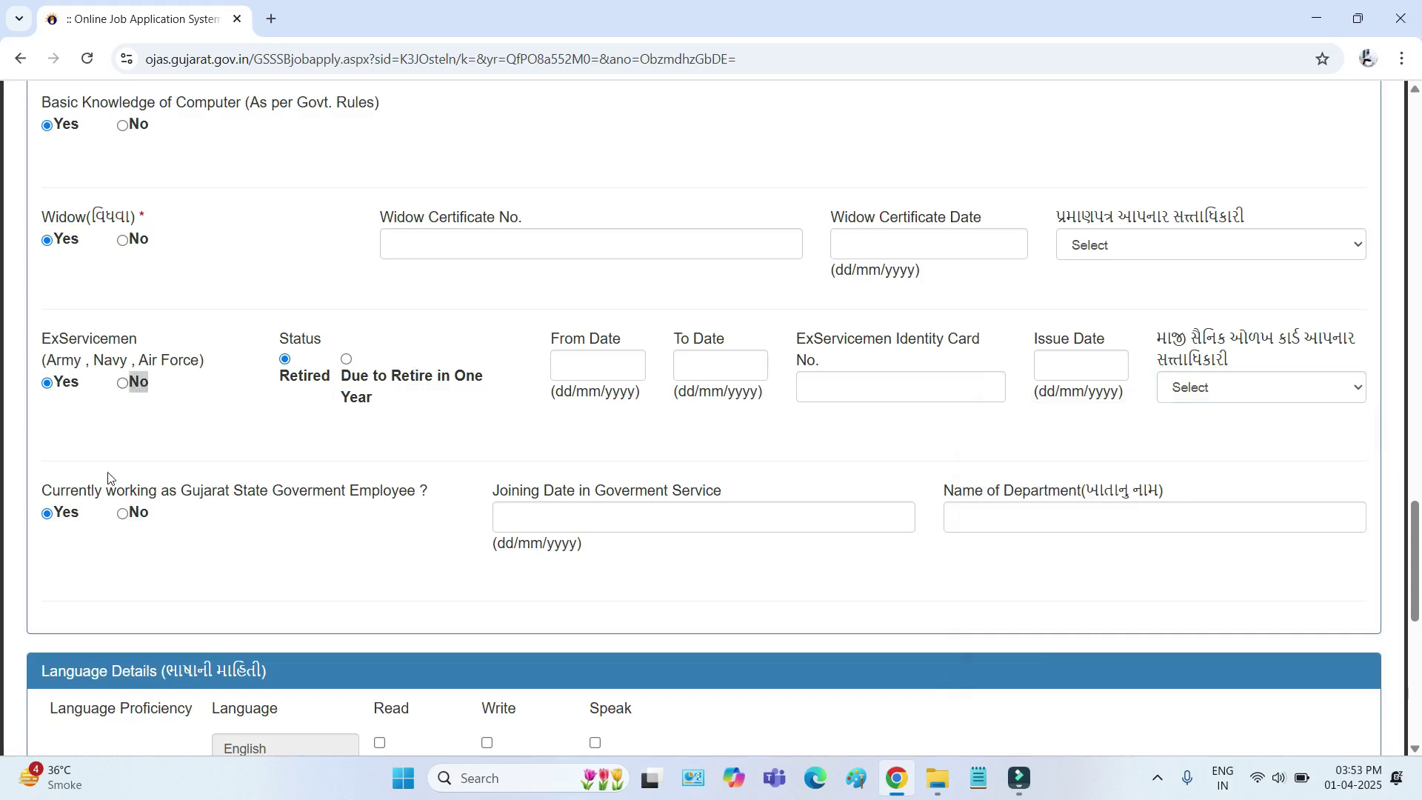
drag(52, 489, 426, 495)
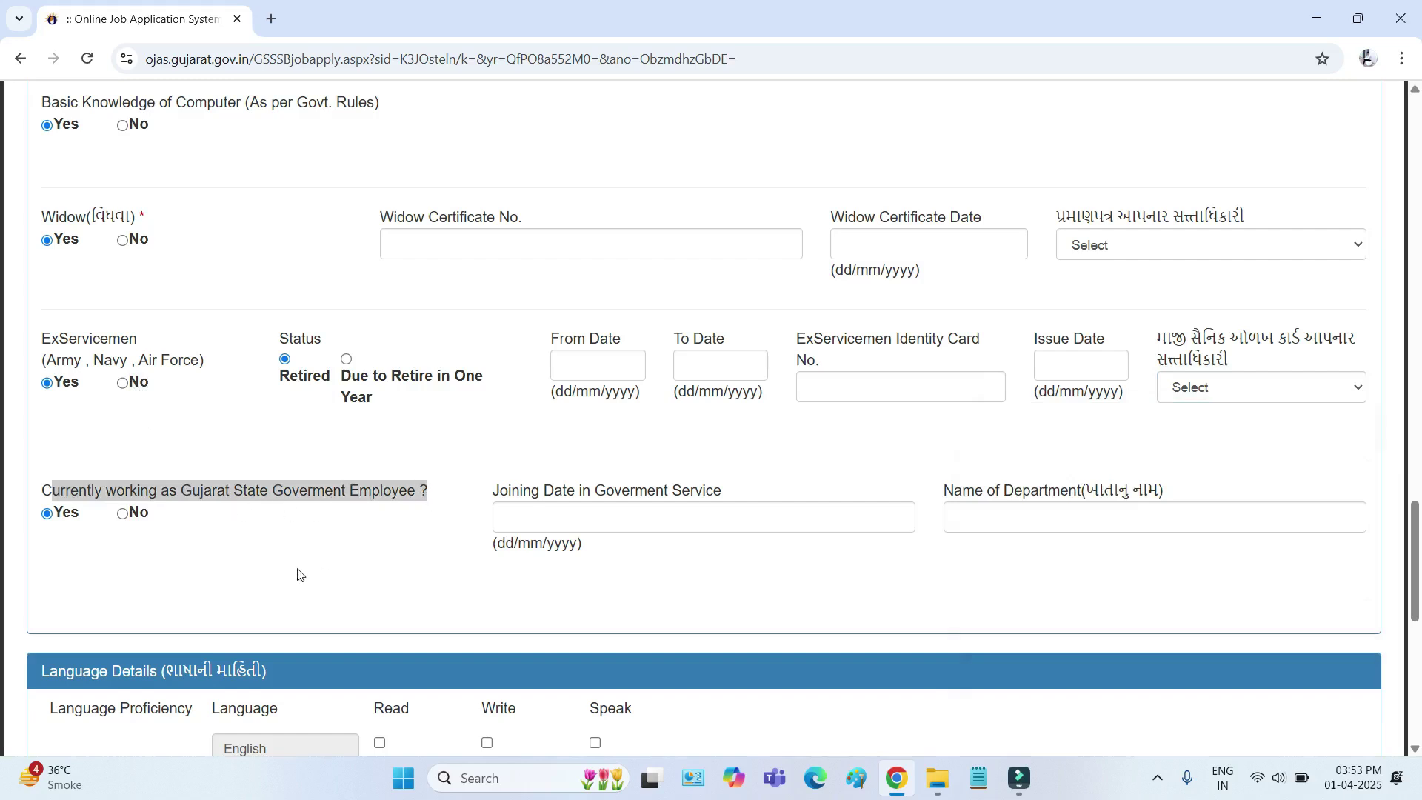
click(246, 583)
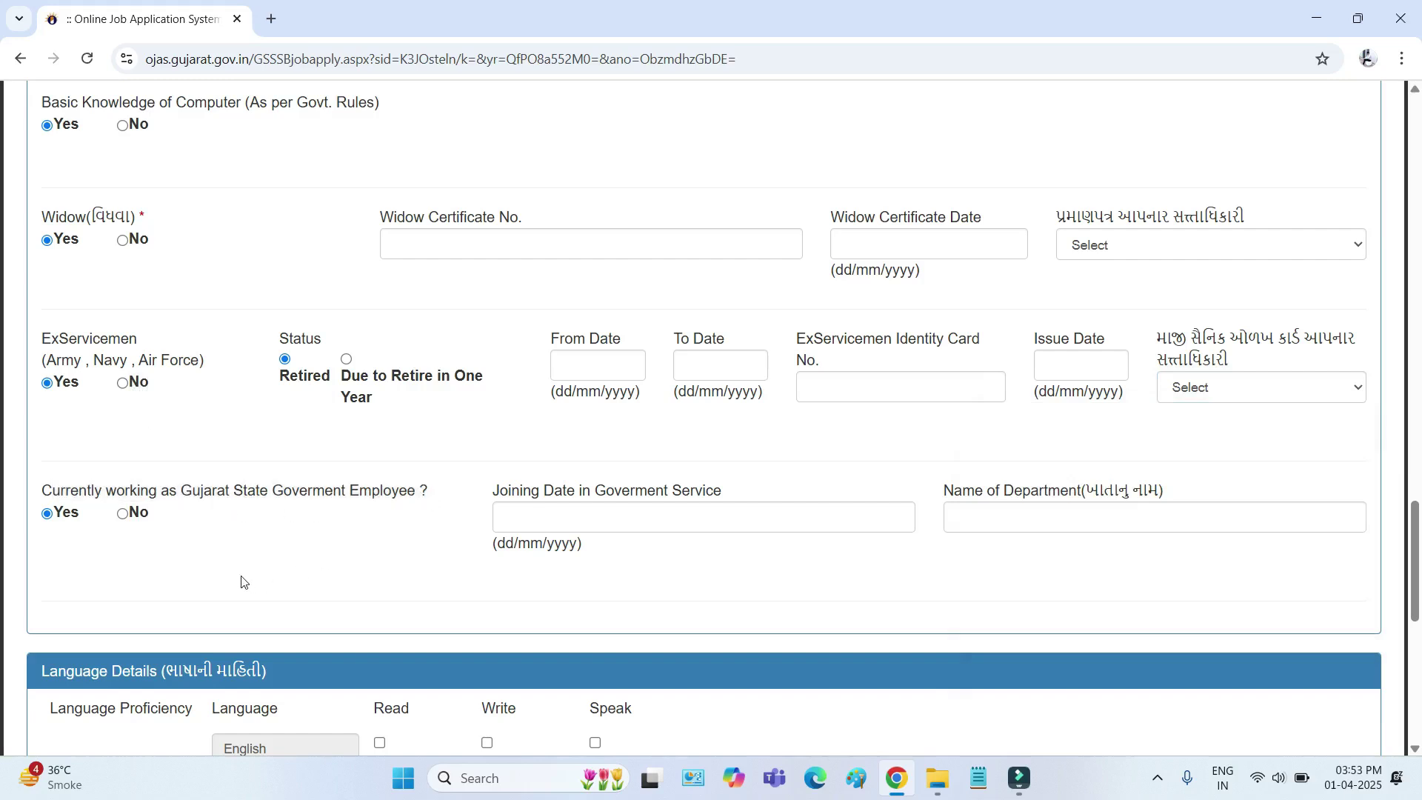
double_click(65, 513)
drag(508, 491, 502, 524)
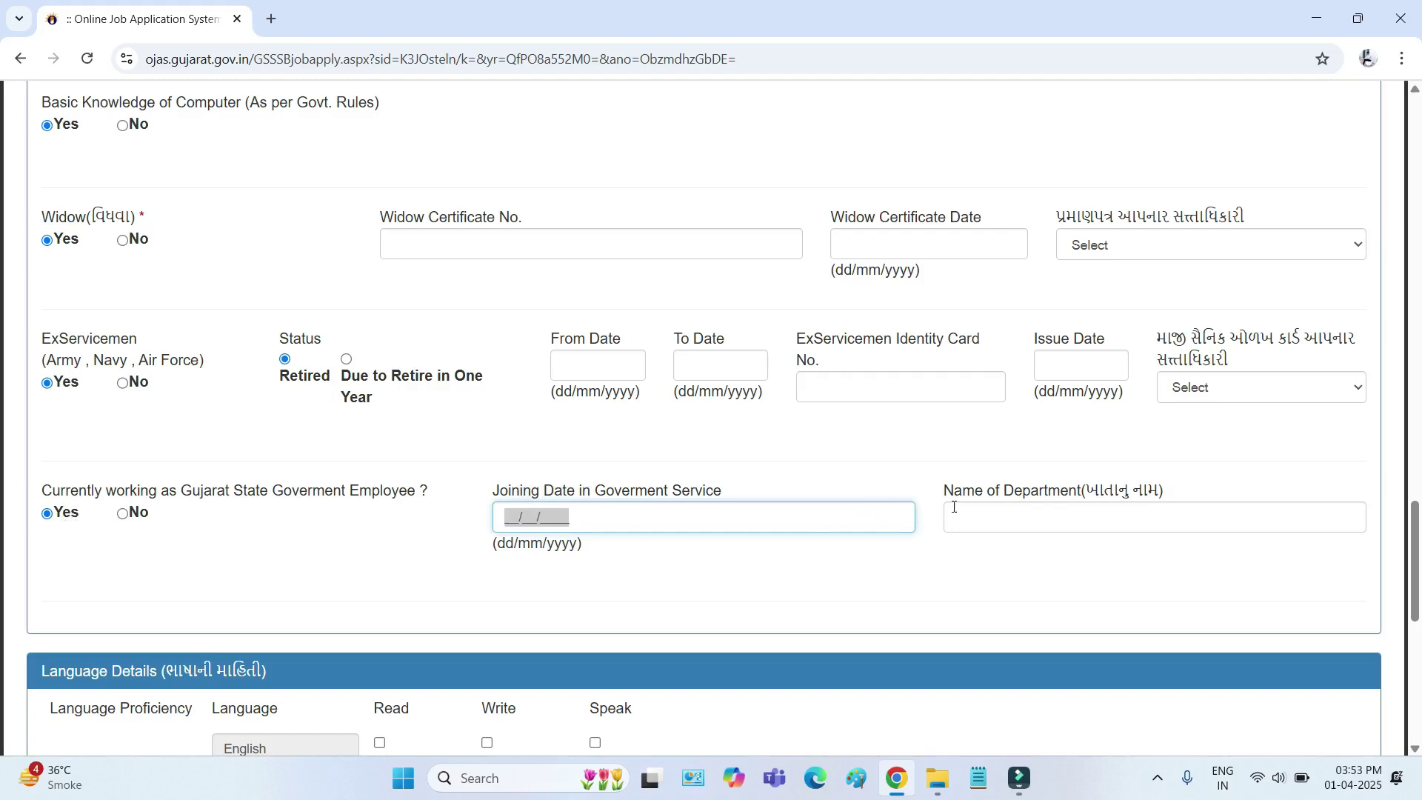
drag(954, 491, 1101, 493)
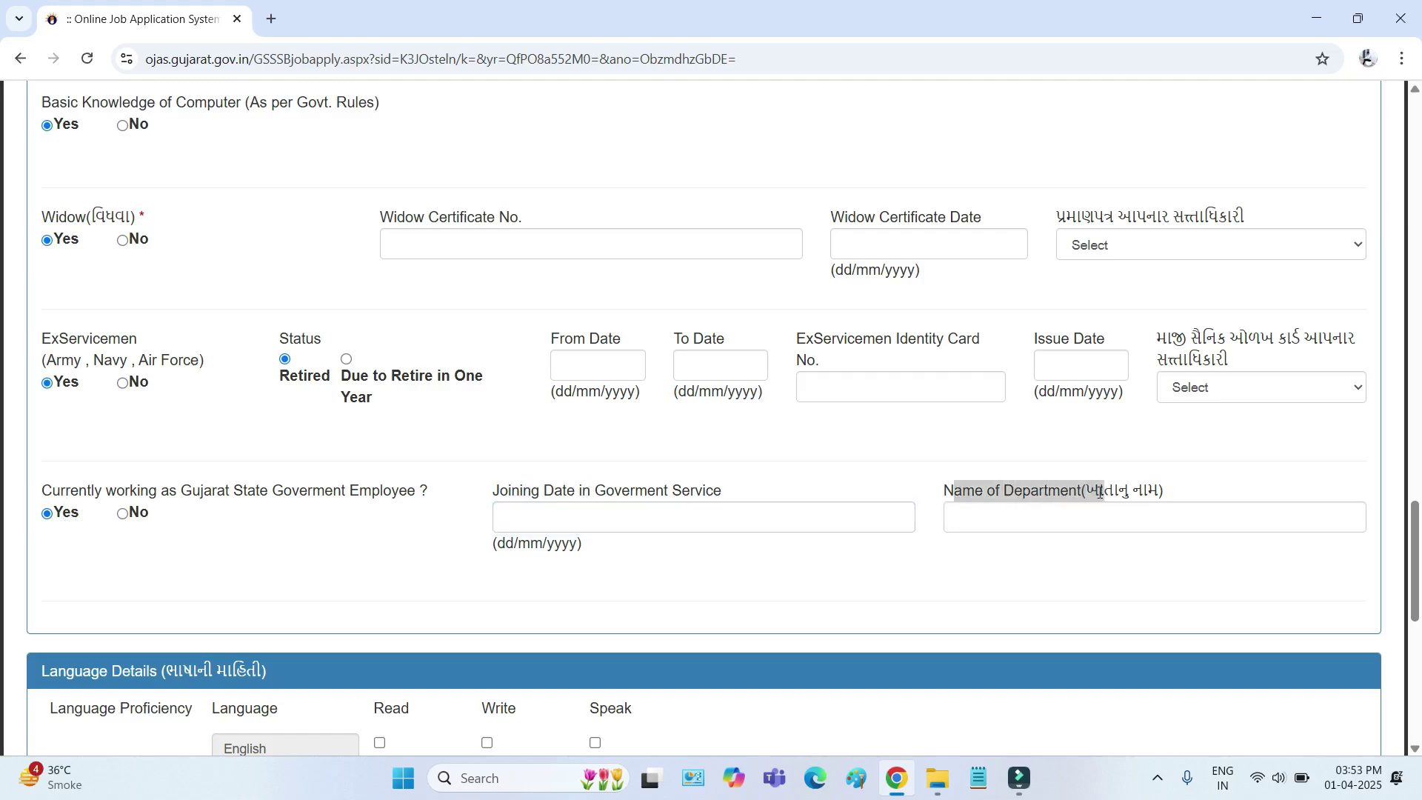
click(1070, 517)
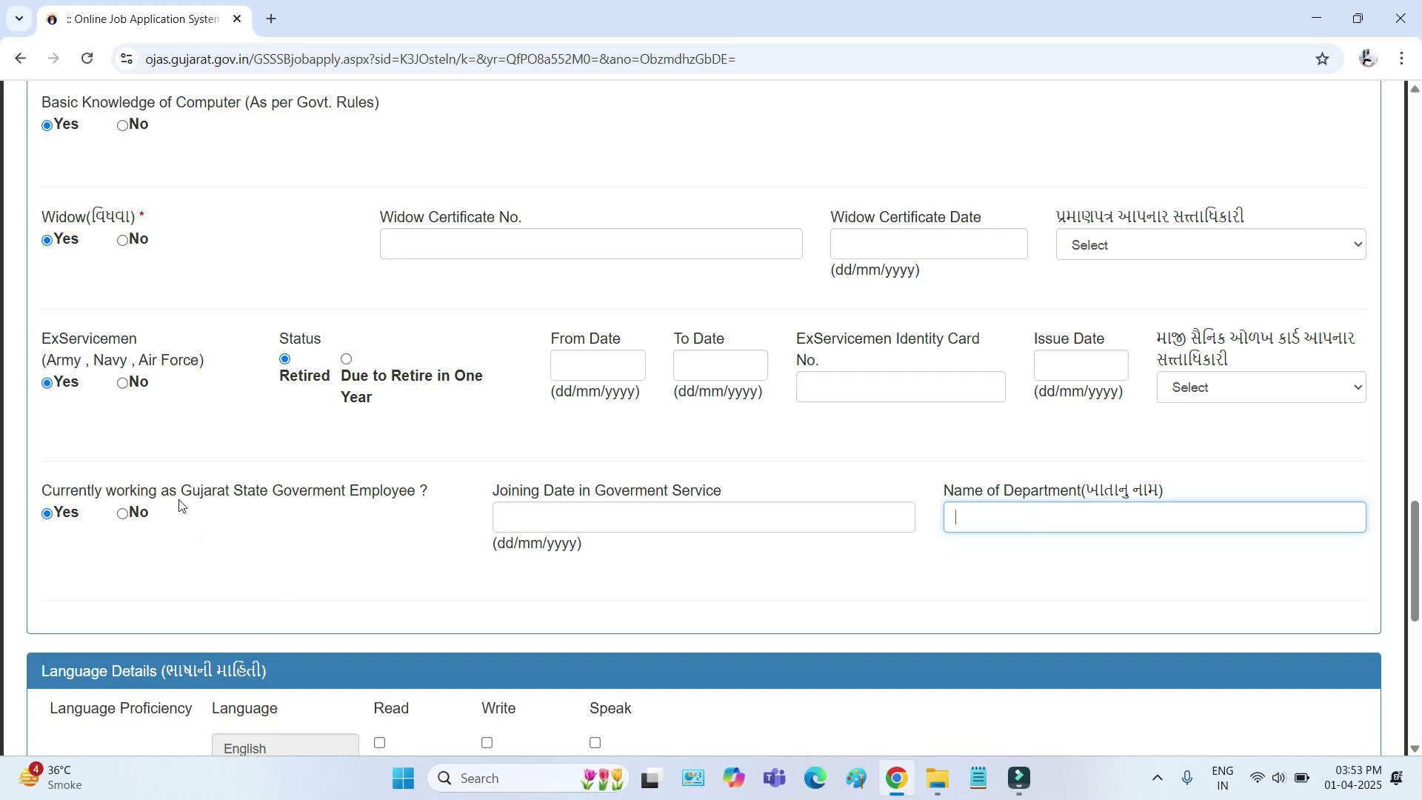
drag(171, 491, 429, 495)
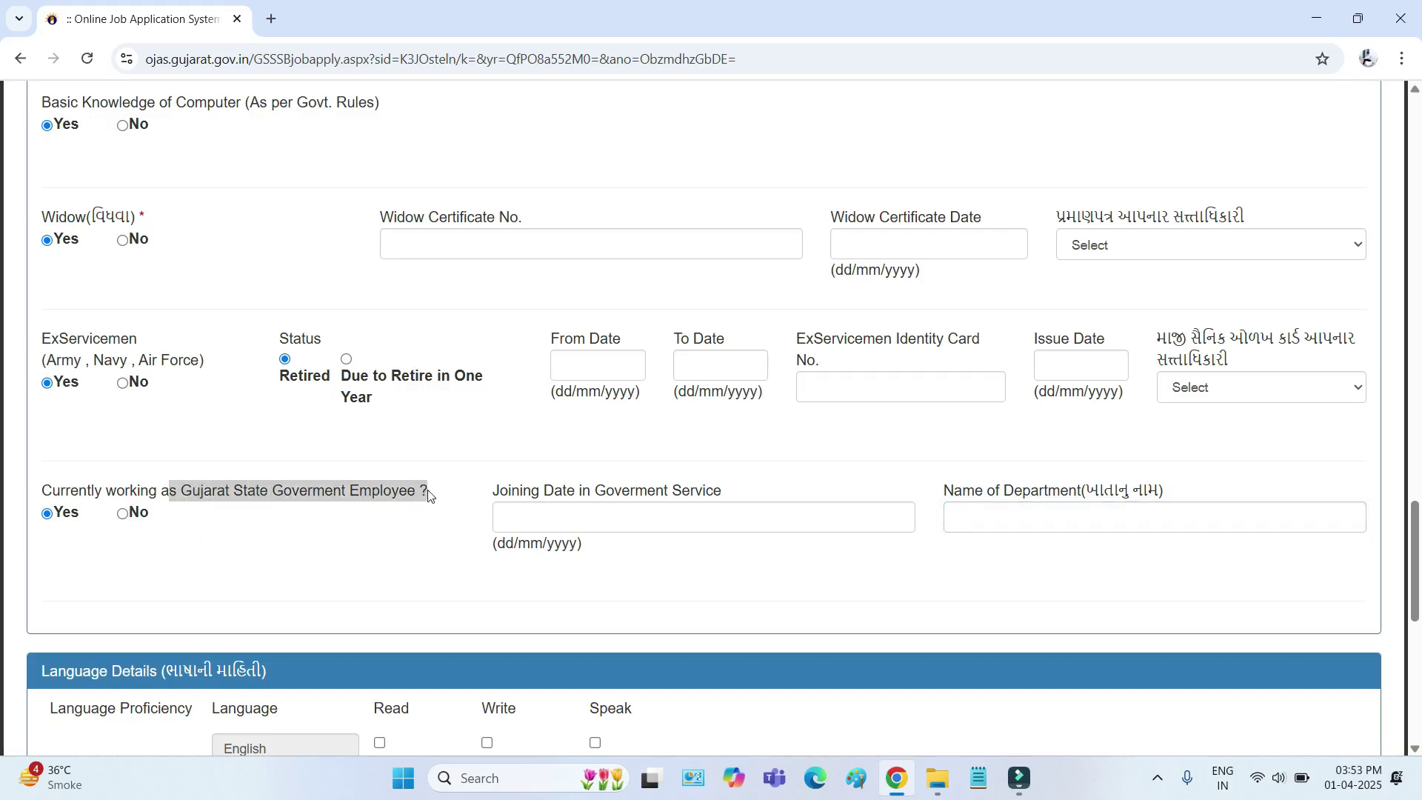
drag(194, 528, 138, 513)
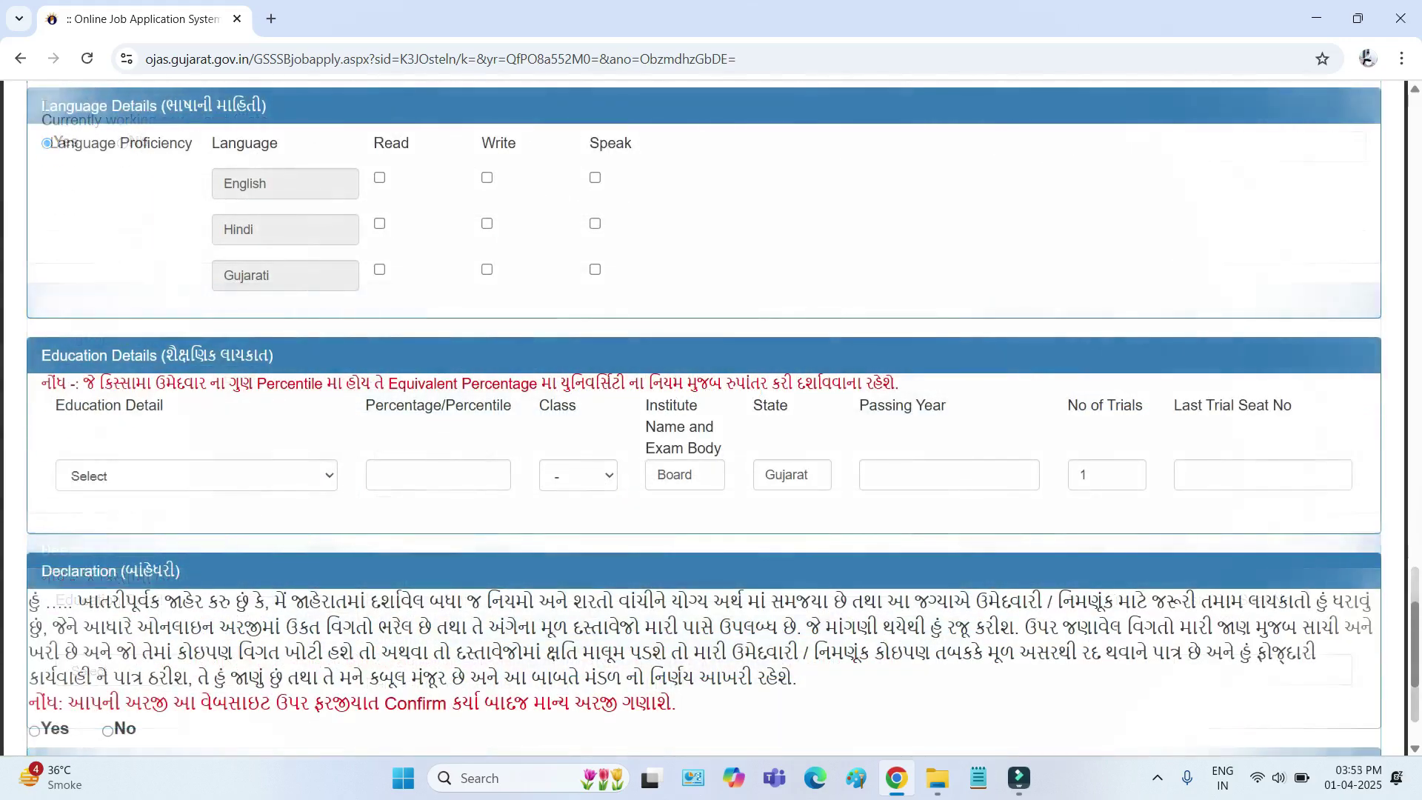
Mark English, Hindi and Gujarati as languages the applicant can read in the Language Details section.
drag(200, 120, 289, 154)
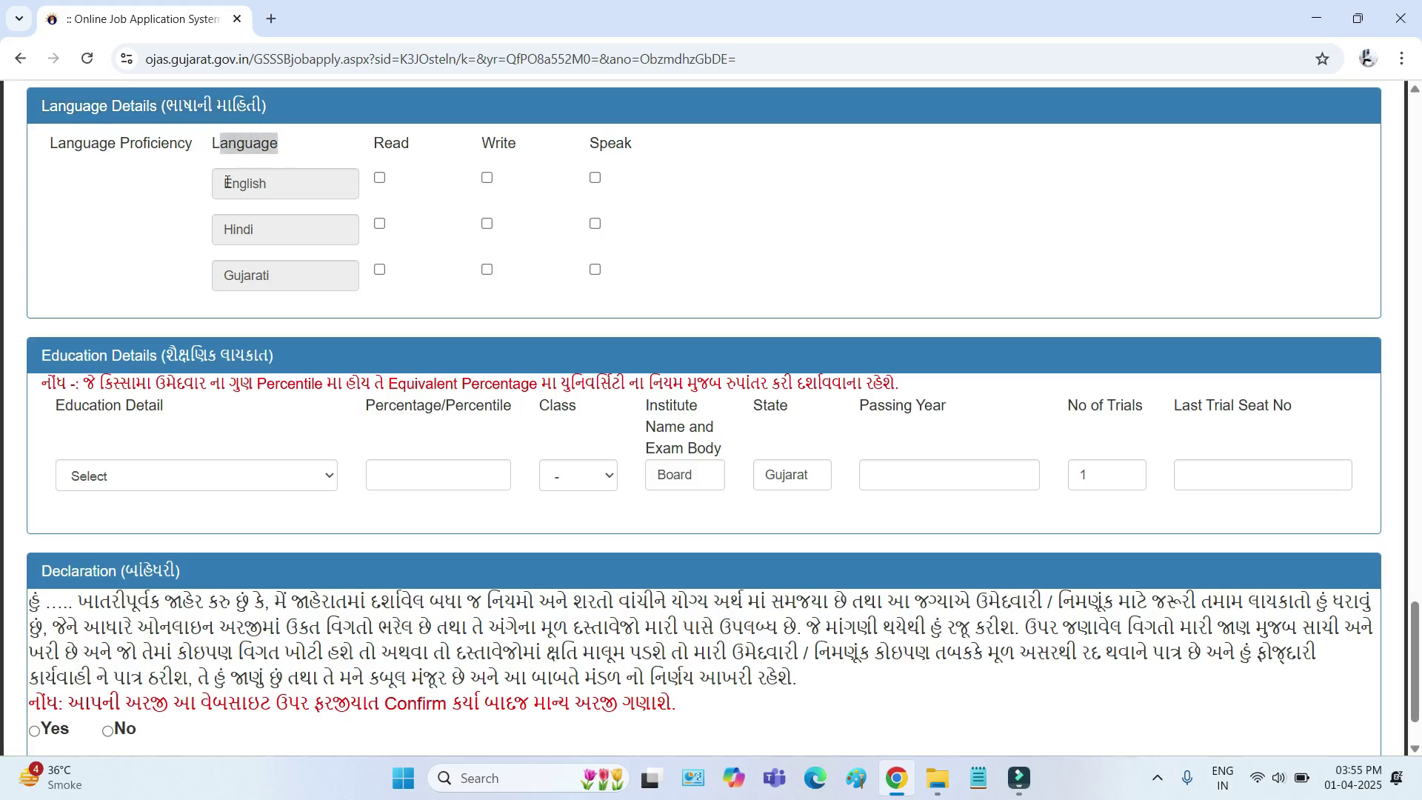
drag(228, 183, 270, 184)
drag(227, 228, 267, 272)
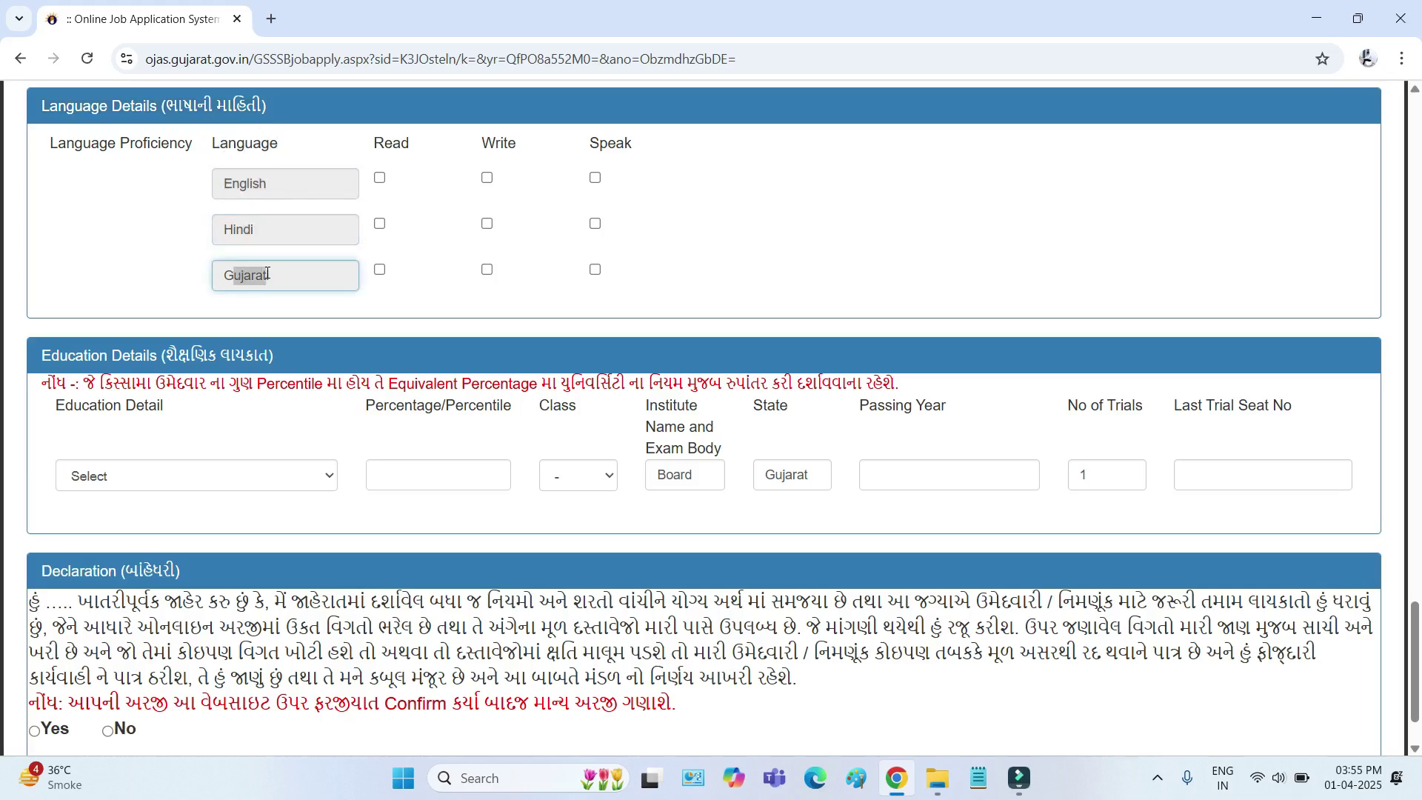
drag(375, 150, 416, 153)
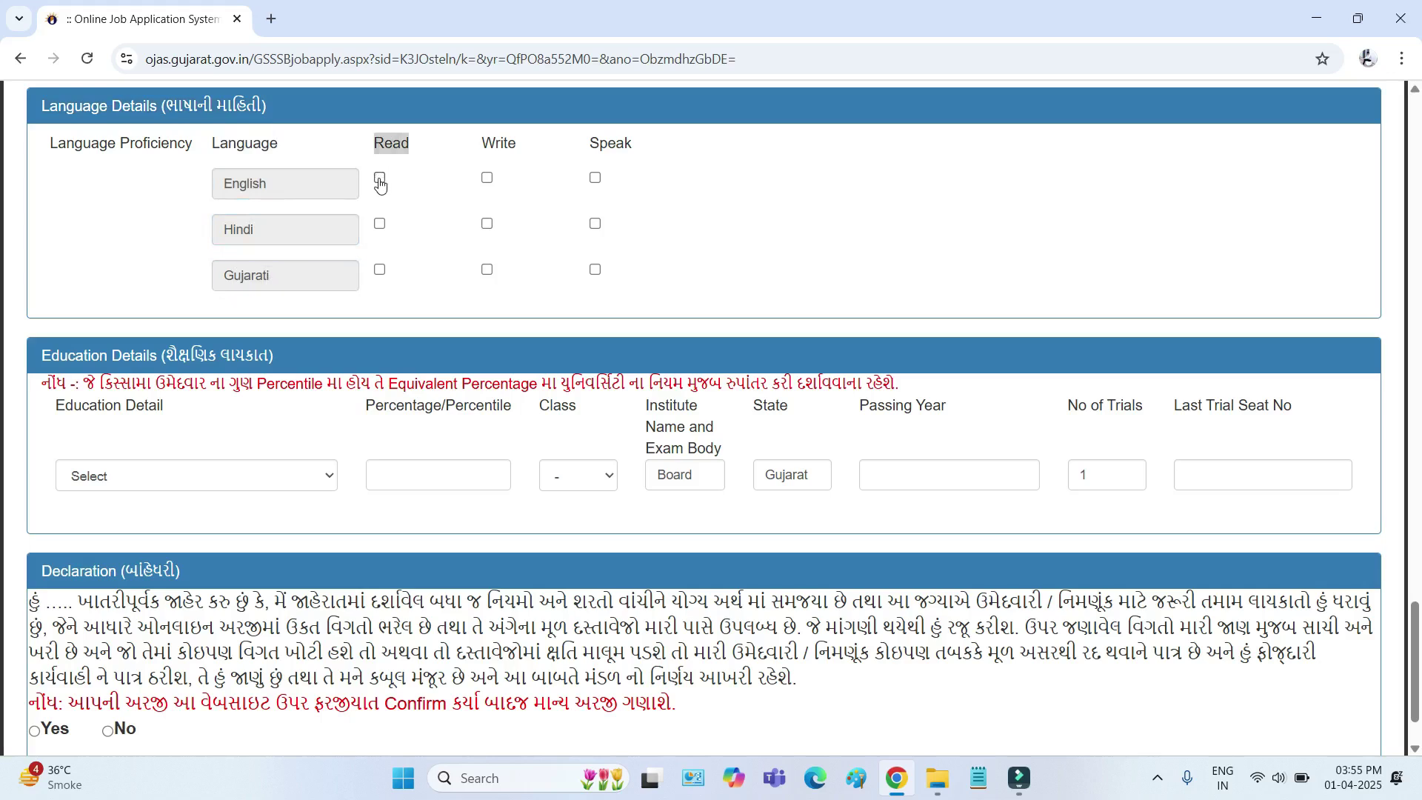
click(380, 179)
click(380, 224)
click(380, 270)
Mark English, Hindi and Gujarati as languages the applicant can write.
drag(481, 149, 521, 151)
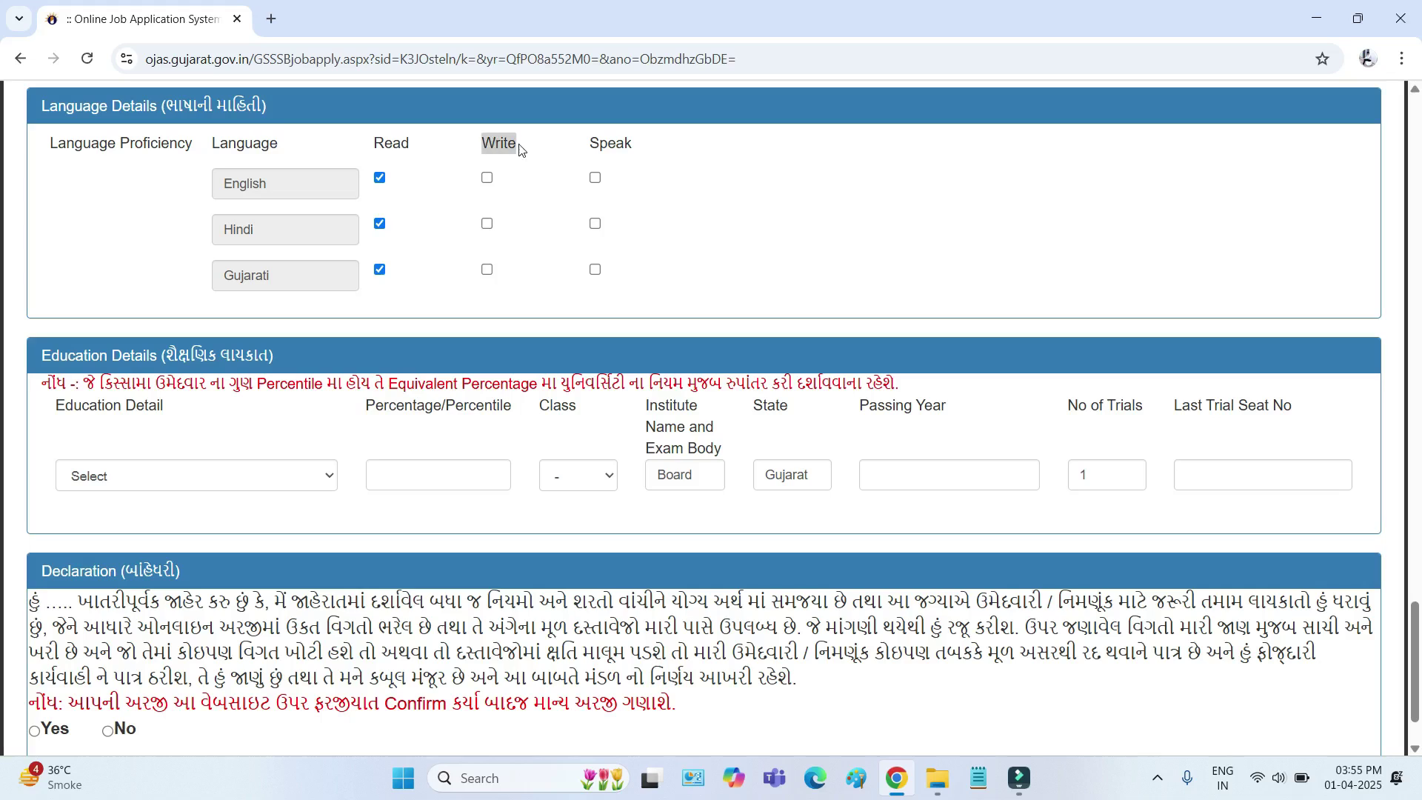
click(486, 179)
click(486, 225)
click(486, 269)
Mark English, Hindi and Gujarati as languages the applicant can speak.
drag(592, 149, 641, 152)
click(596, 179)
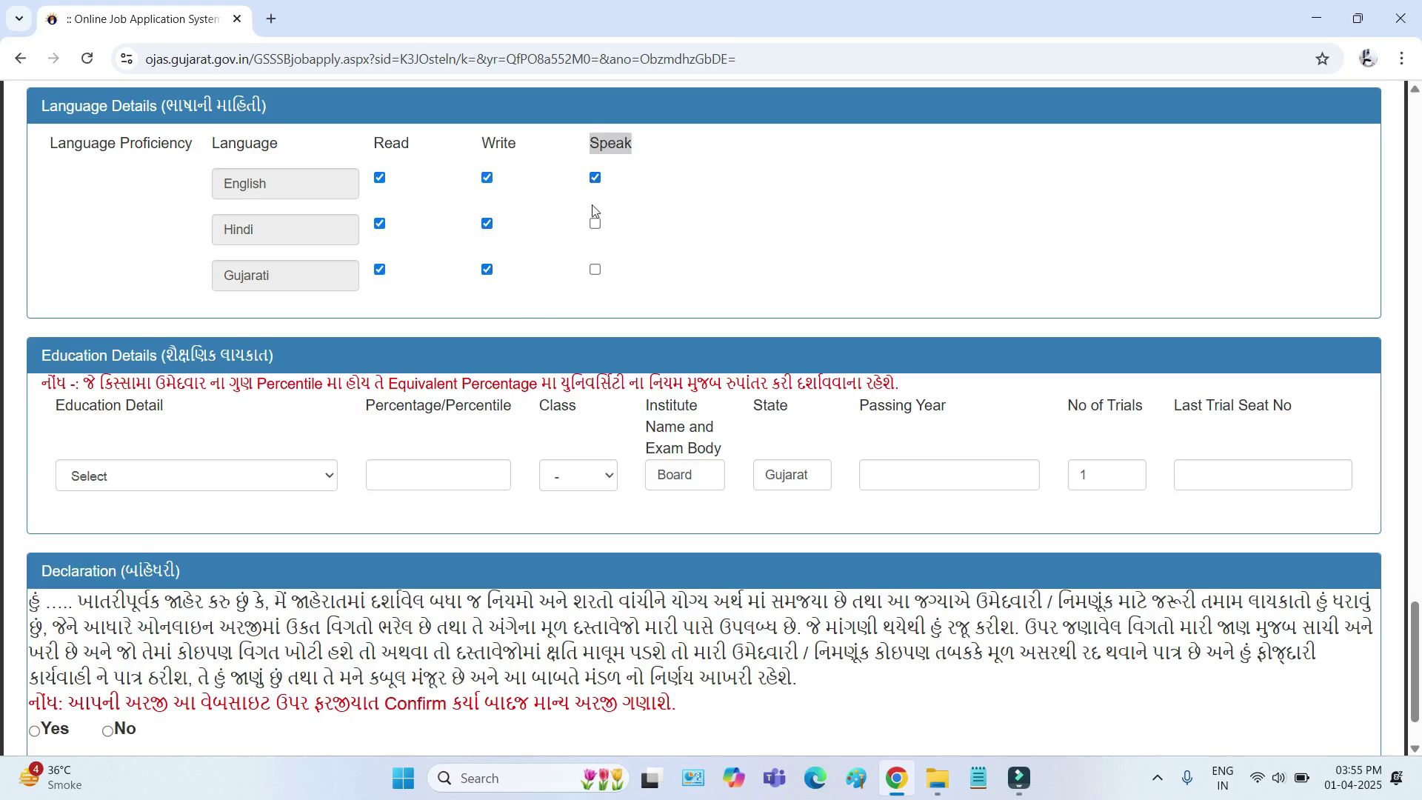
click(595, 224)
click(595, 269)
Examine the Education Detail options, the Percentage/Percentile field and the Class options in the Education Details section.
drag(43, 358, 285, 364)
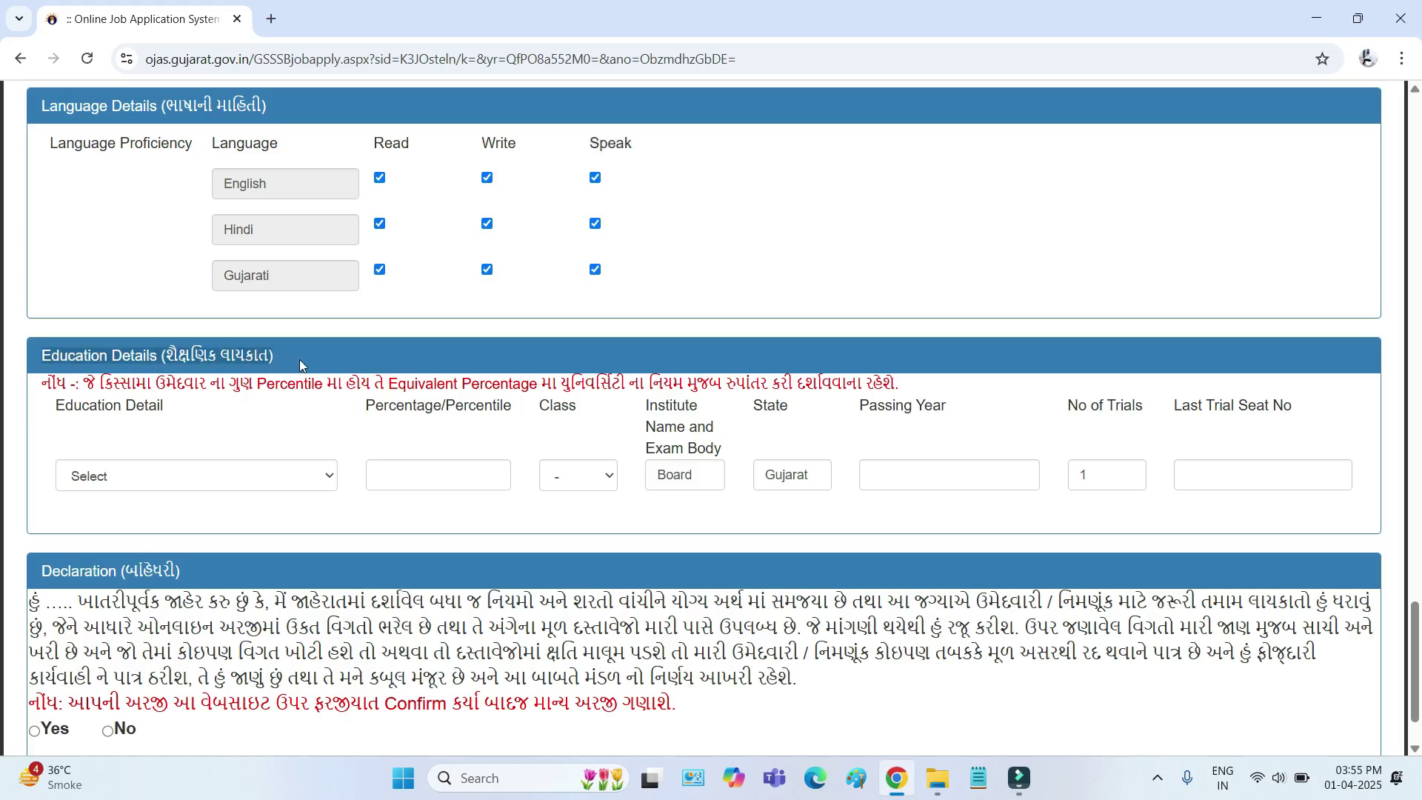
click(148, 483)
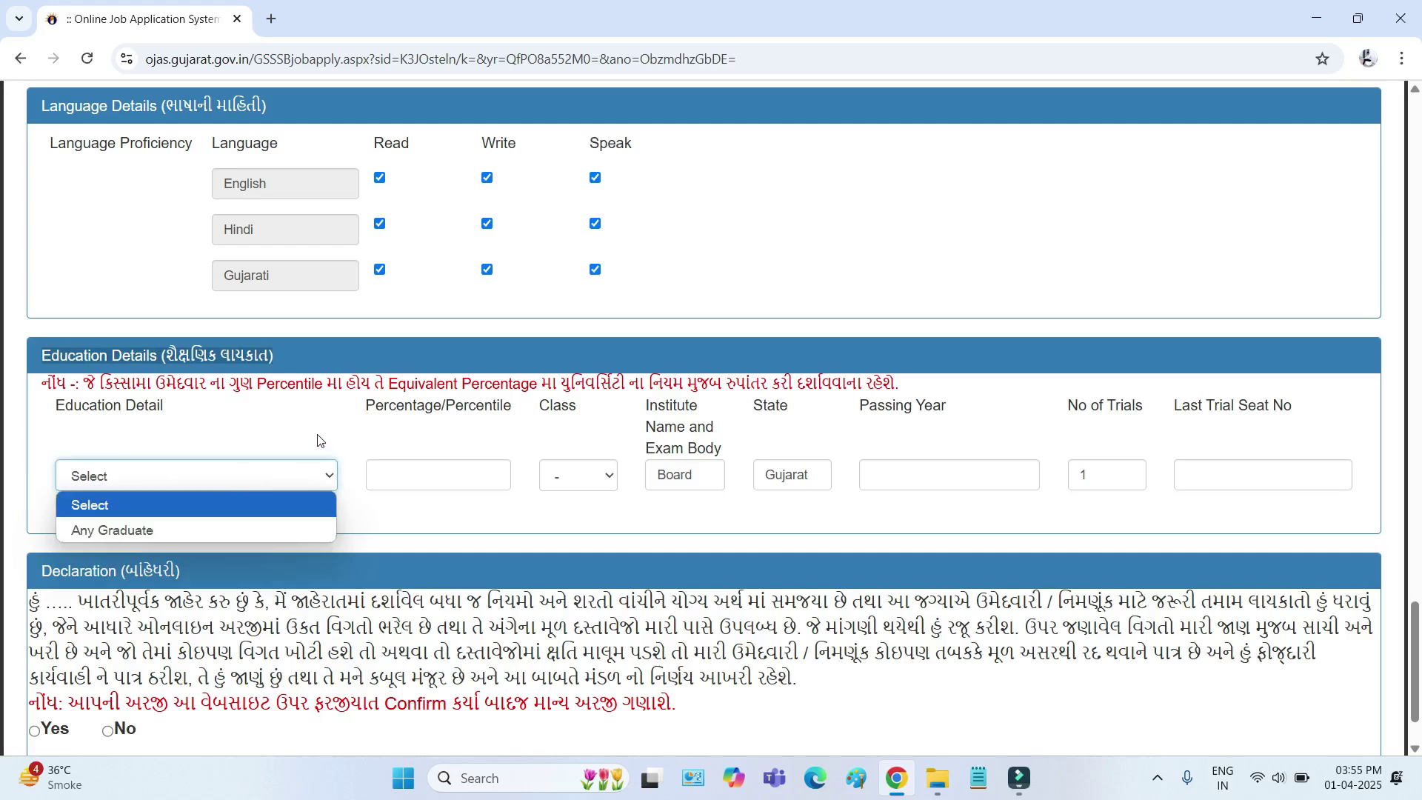
drag(367, 410, 450, 409)
click(390, 476)
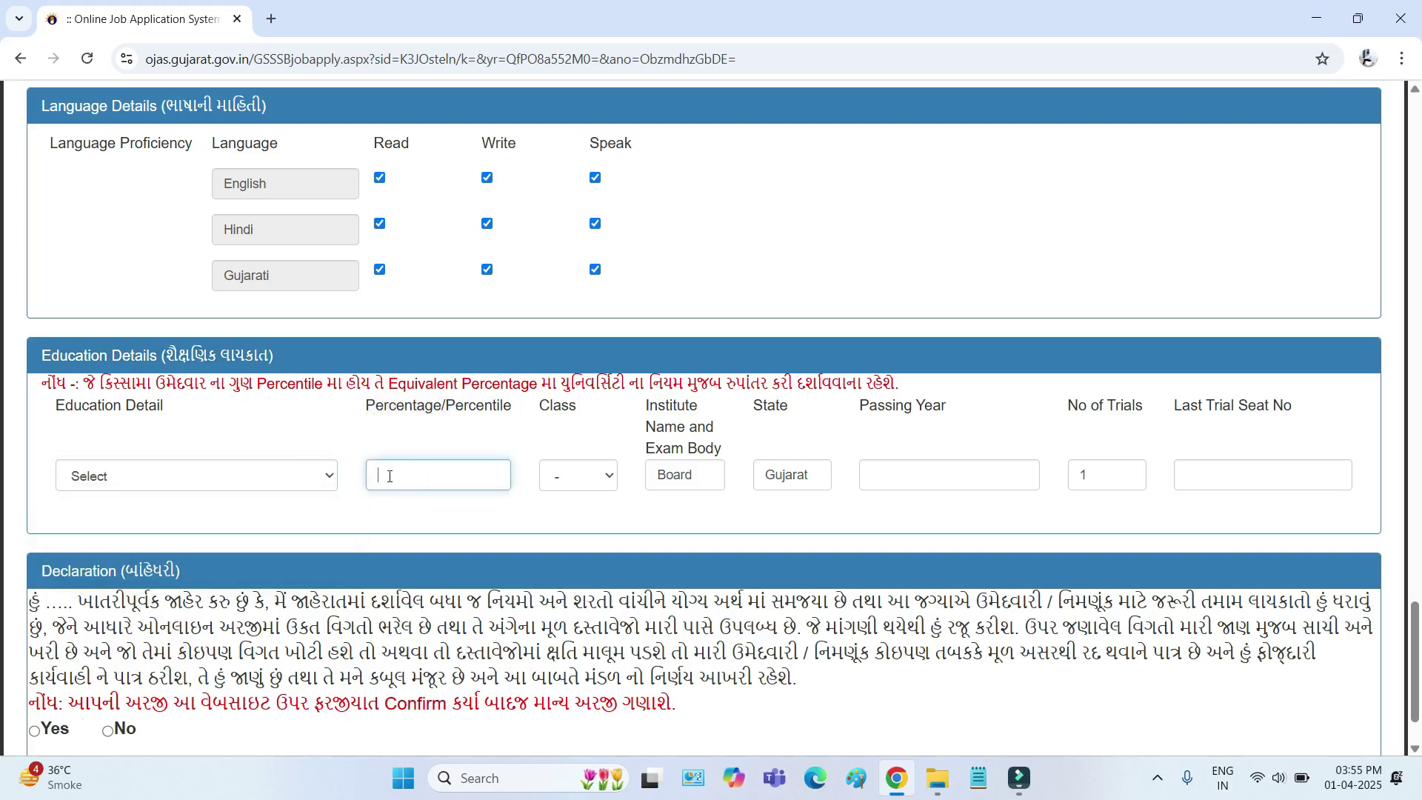
click(543, 477)
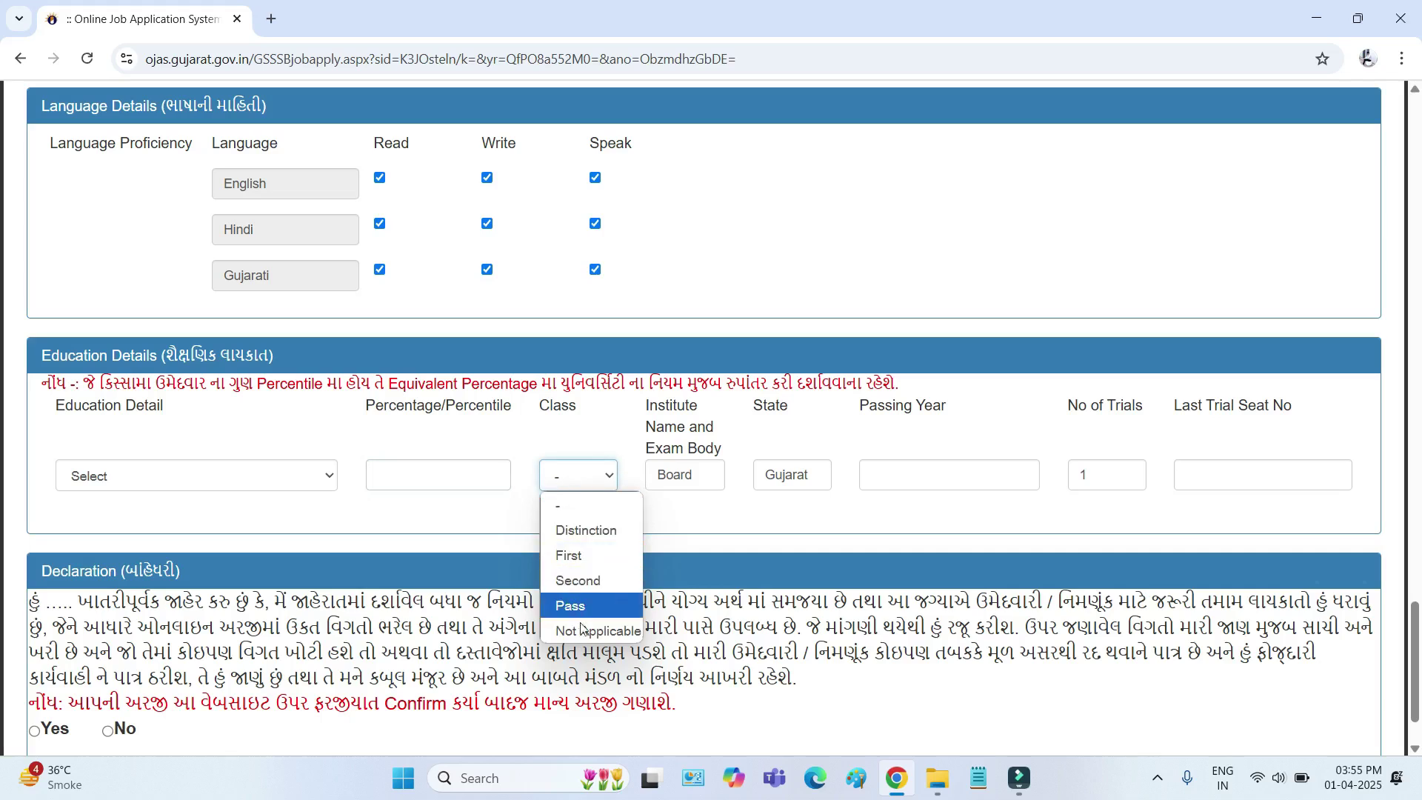
Examine the Institute Name and Exam Body, State, Passing Year, No of Trials and Last Trial Seat No fields.
click(703, 475)
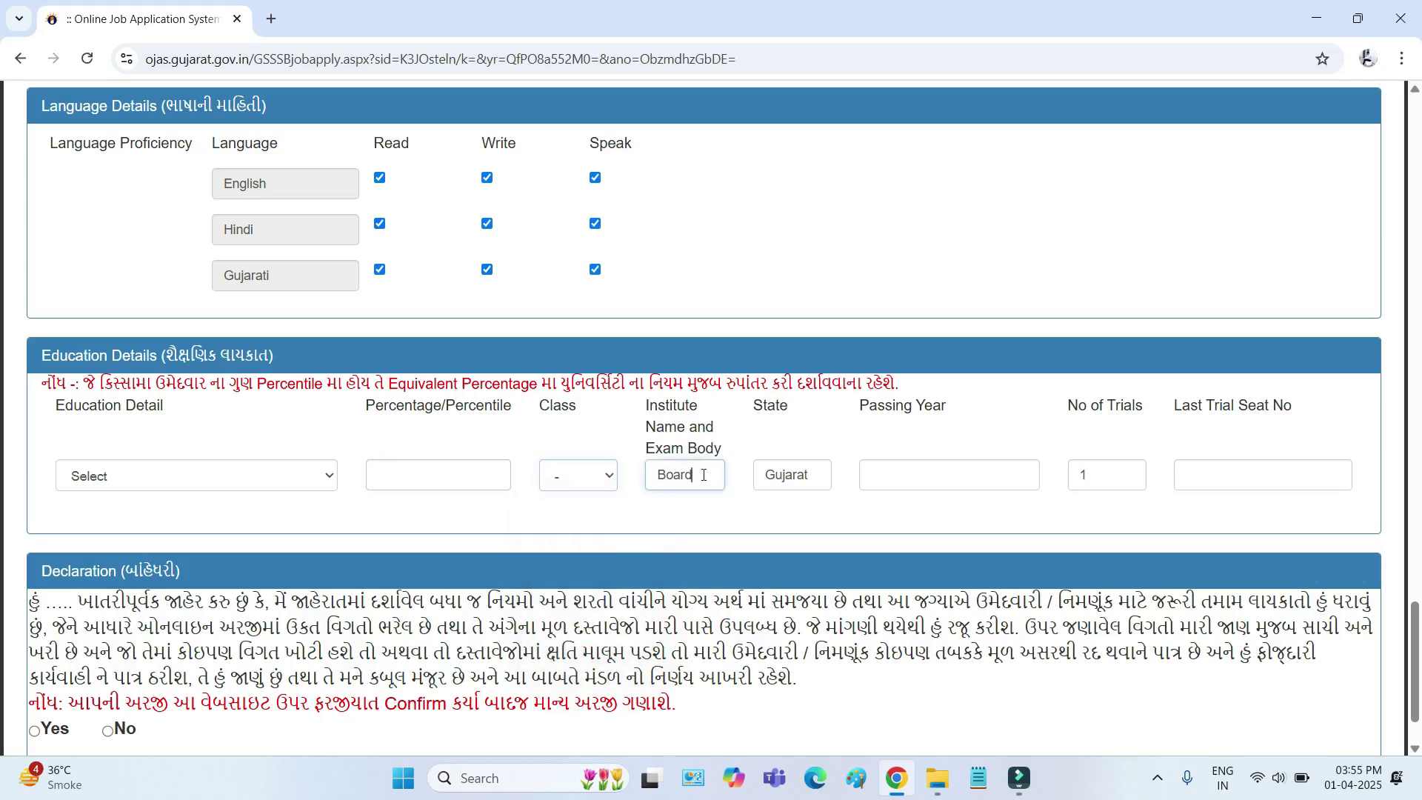
drag(696, 475, 652, 473)
drag(815, 474, 757, 476)
click(914, 425)
click(935, 477)
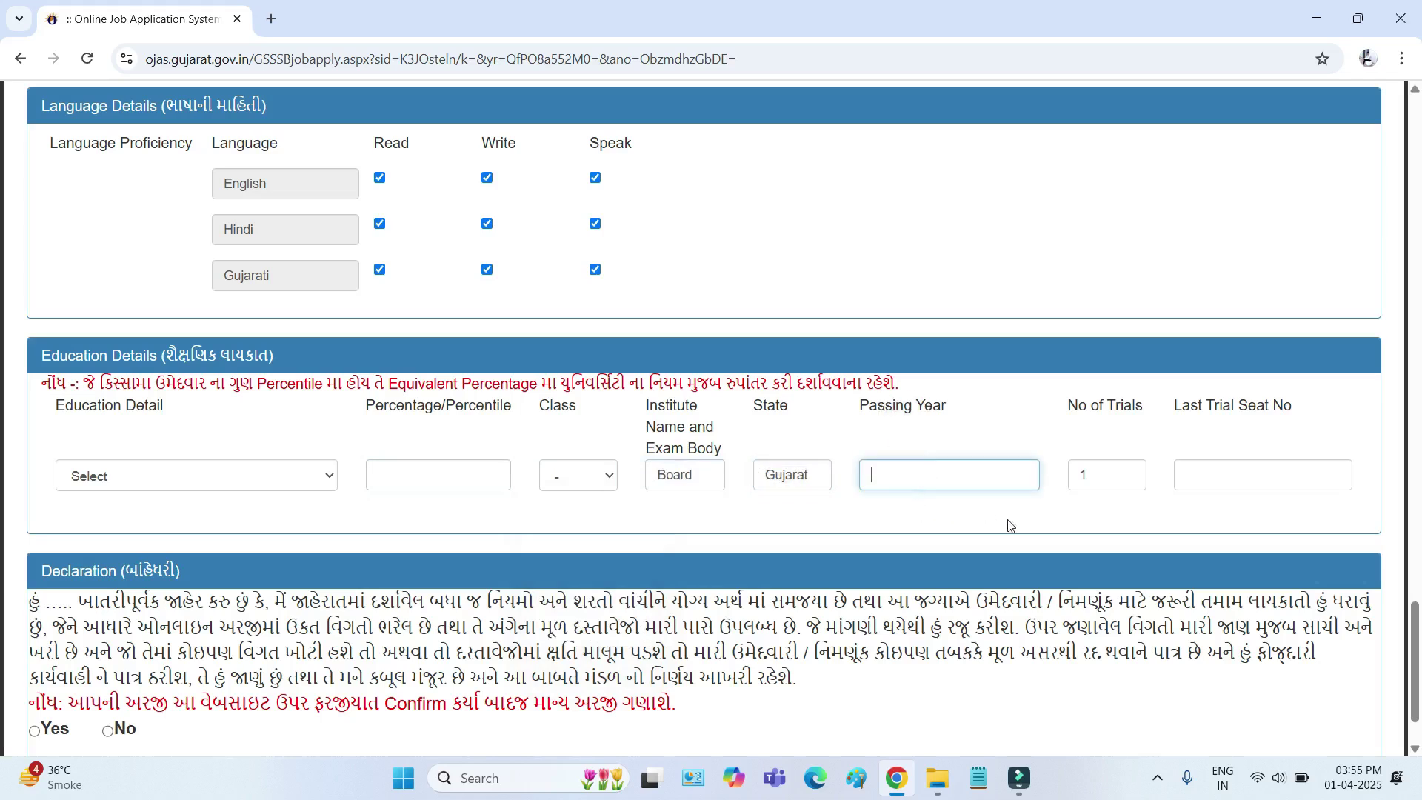
drag(1068, 406, 1147, 425)
drag(1109, 476, 1075, 479)
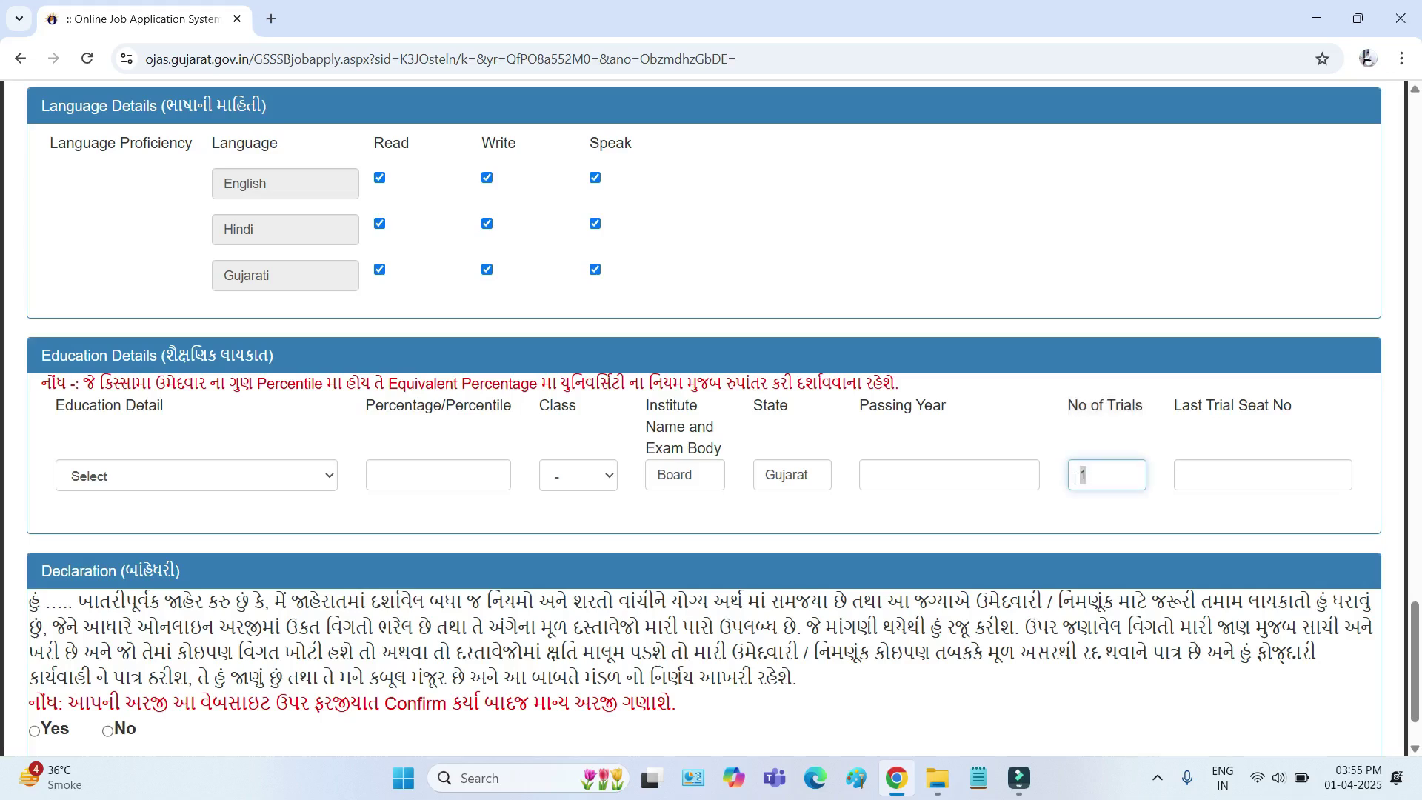
drag(1172, 406, 1266, 467)
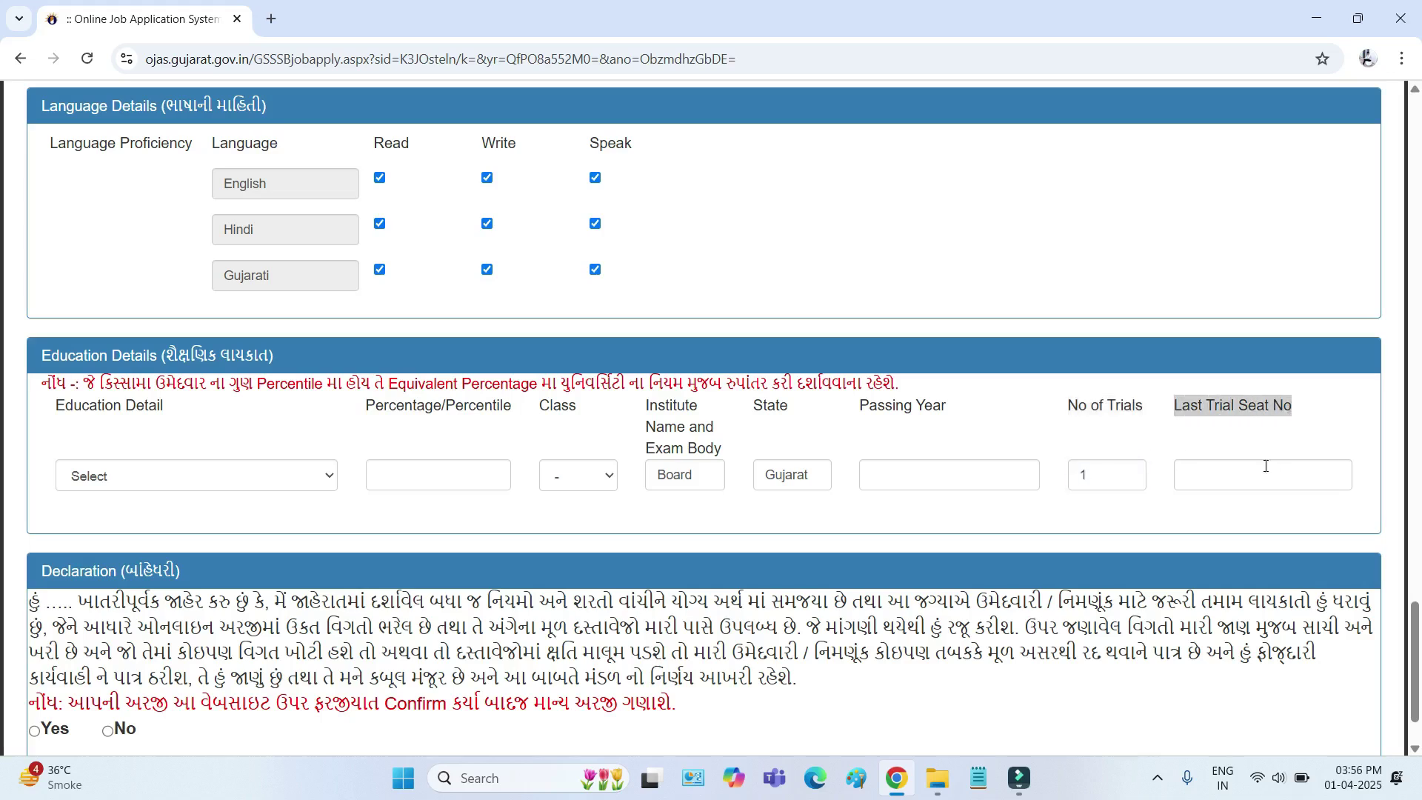
click(1239, 477)
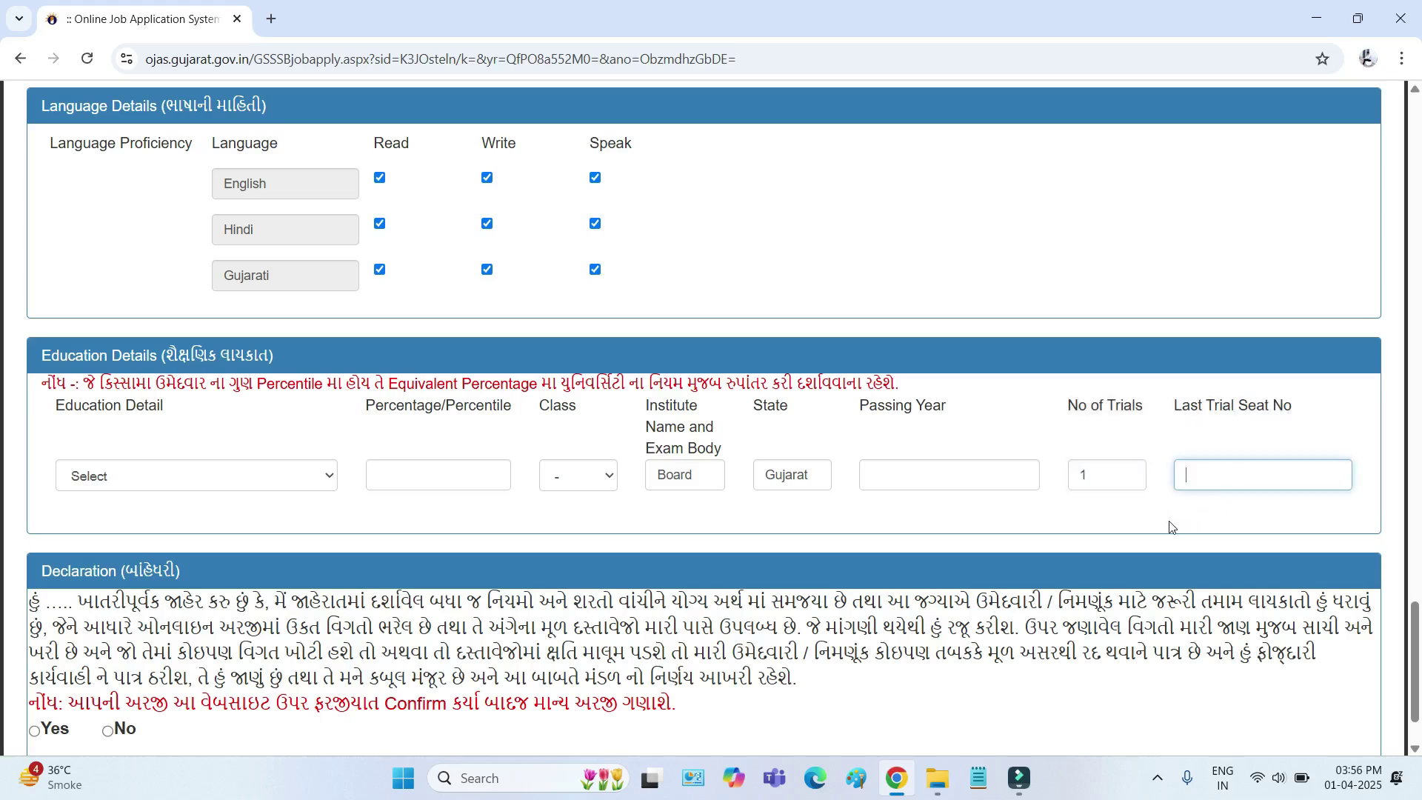
Review the Declaration text and its Yes choice, and save the application form.
scroll(946, 492, down, 2)
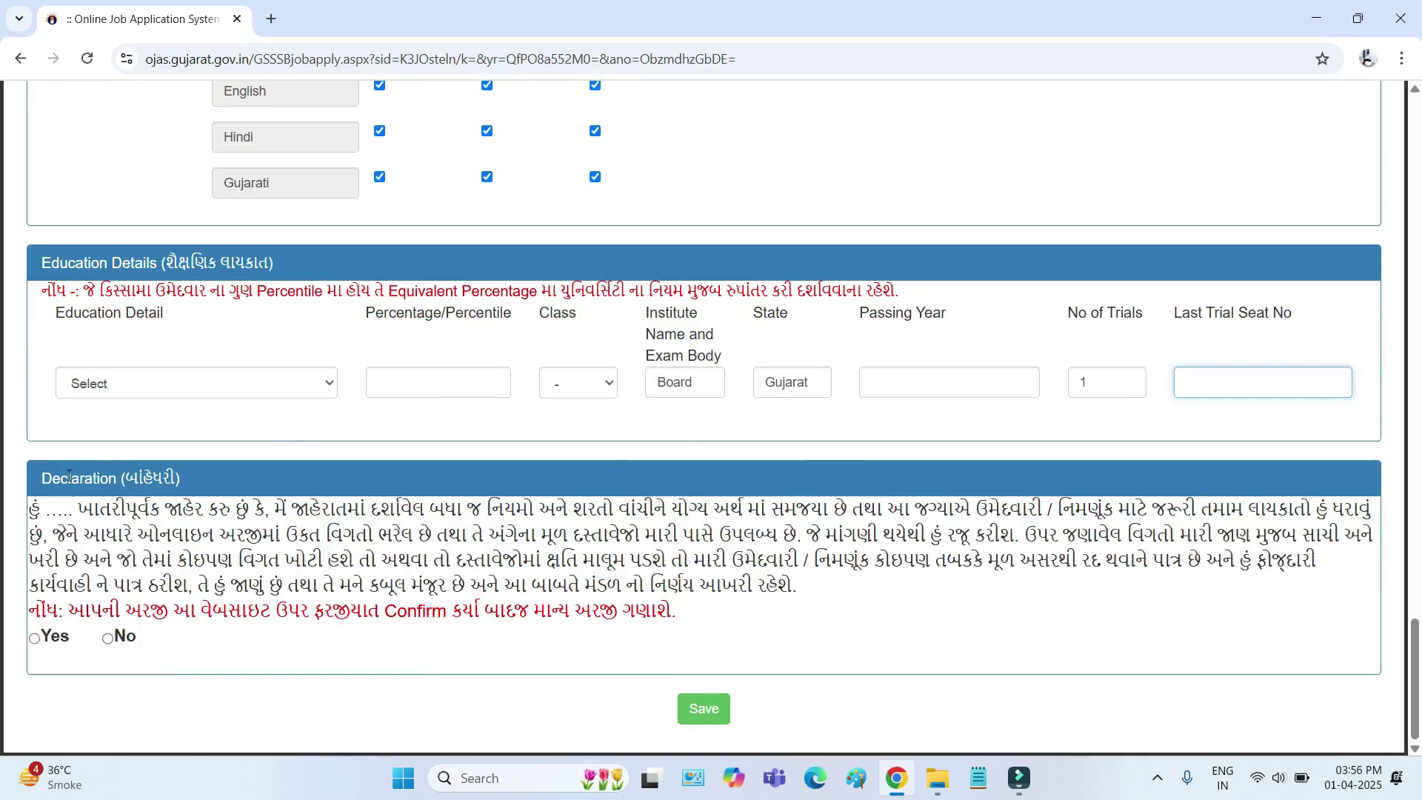
drag(48, 482, 589, 585)
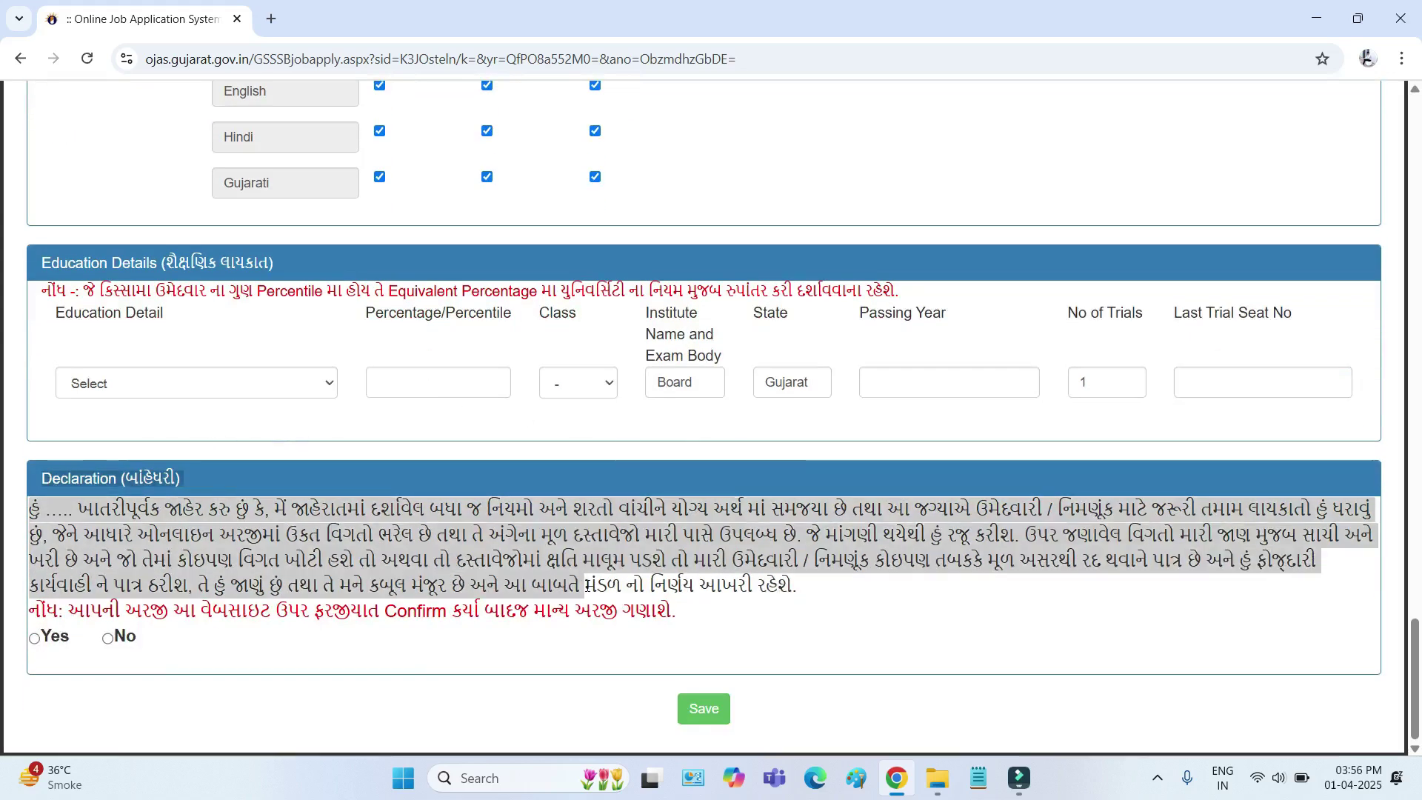
drag(70, 639, 42, 641)
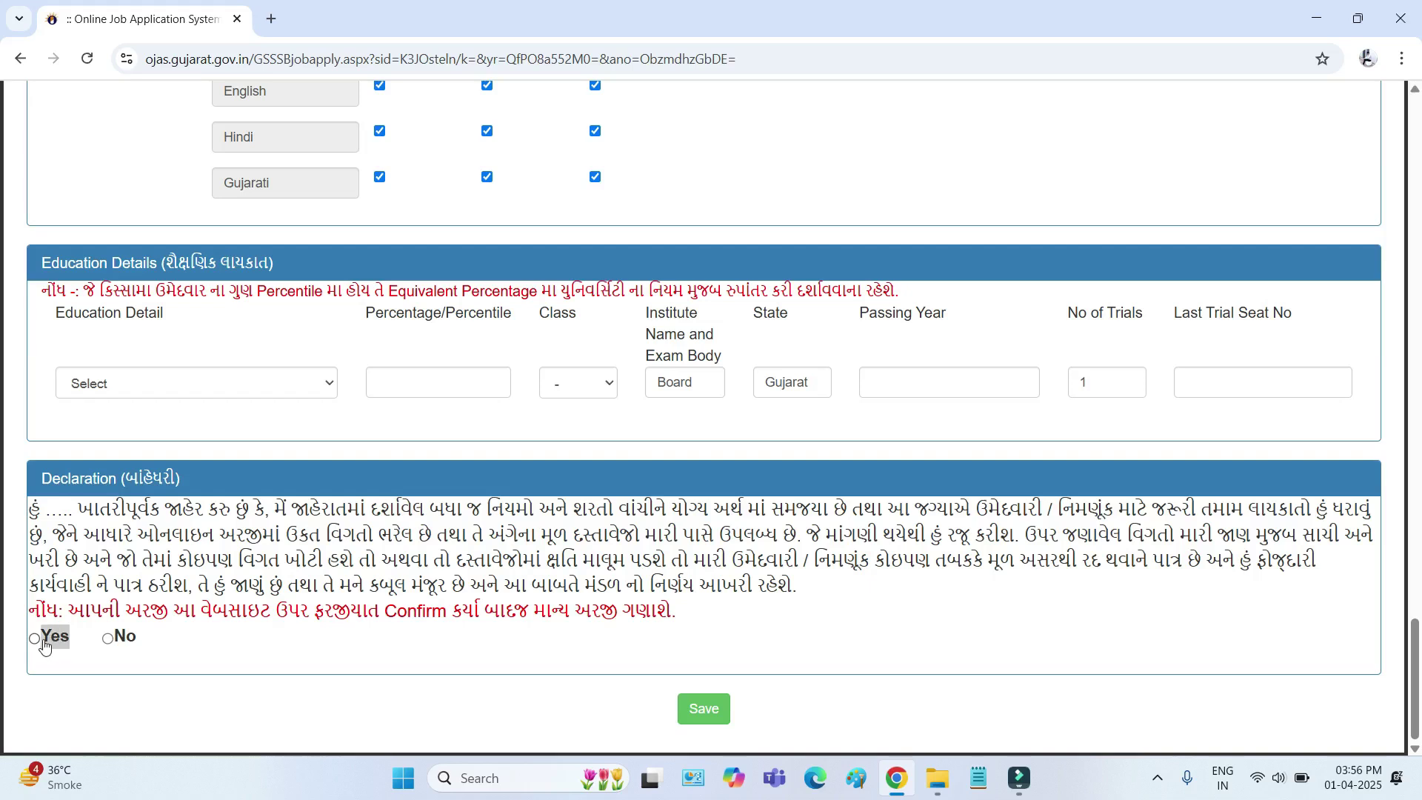
click(702, 709)
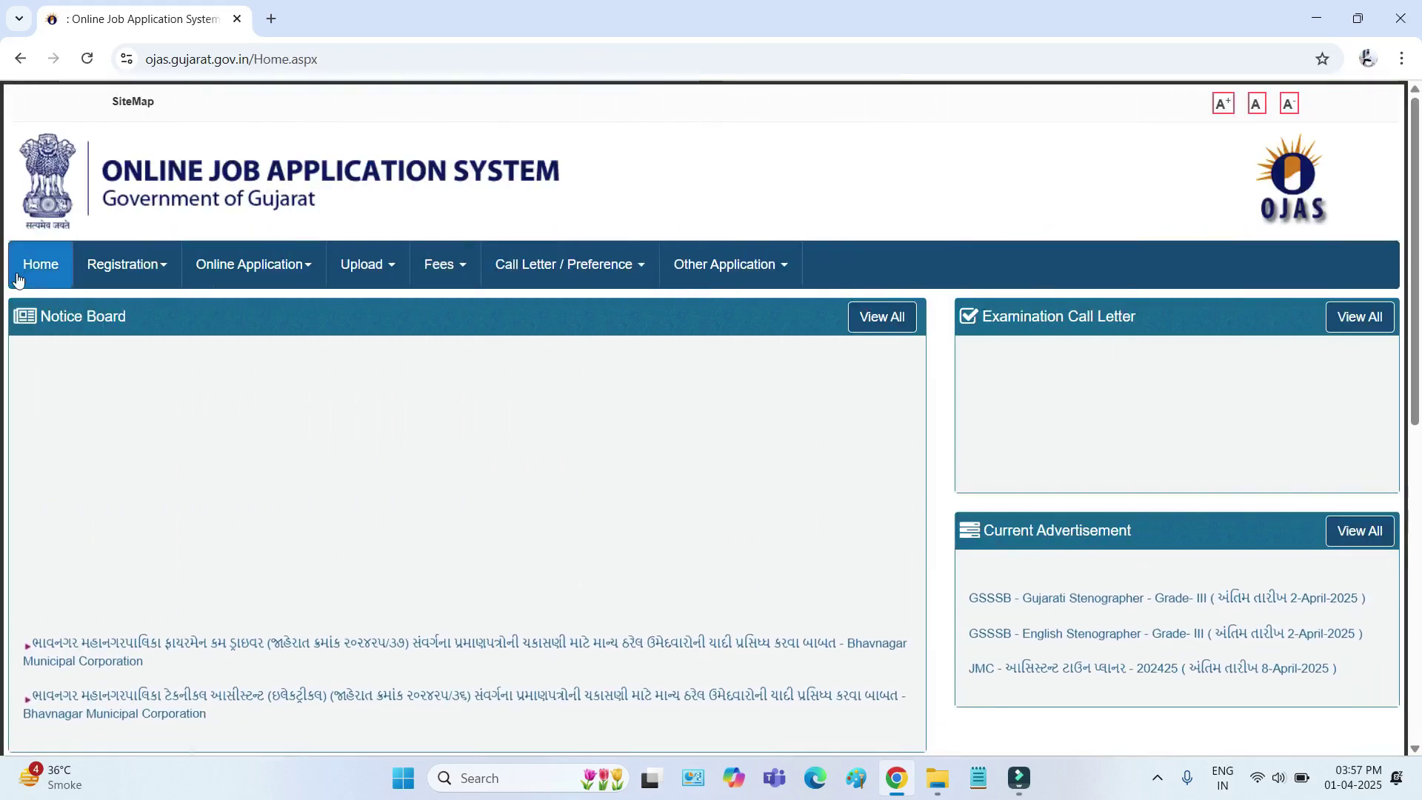
Open the Upload Photo / Signature page and examine its Application Number, Birth Date and Captcha fields.
mouse_move(271, 278)
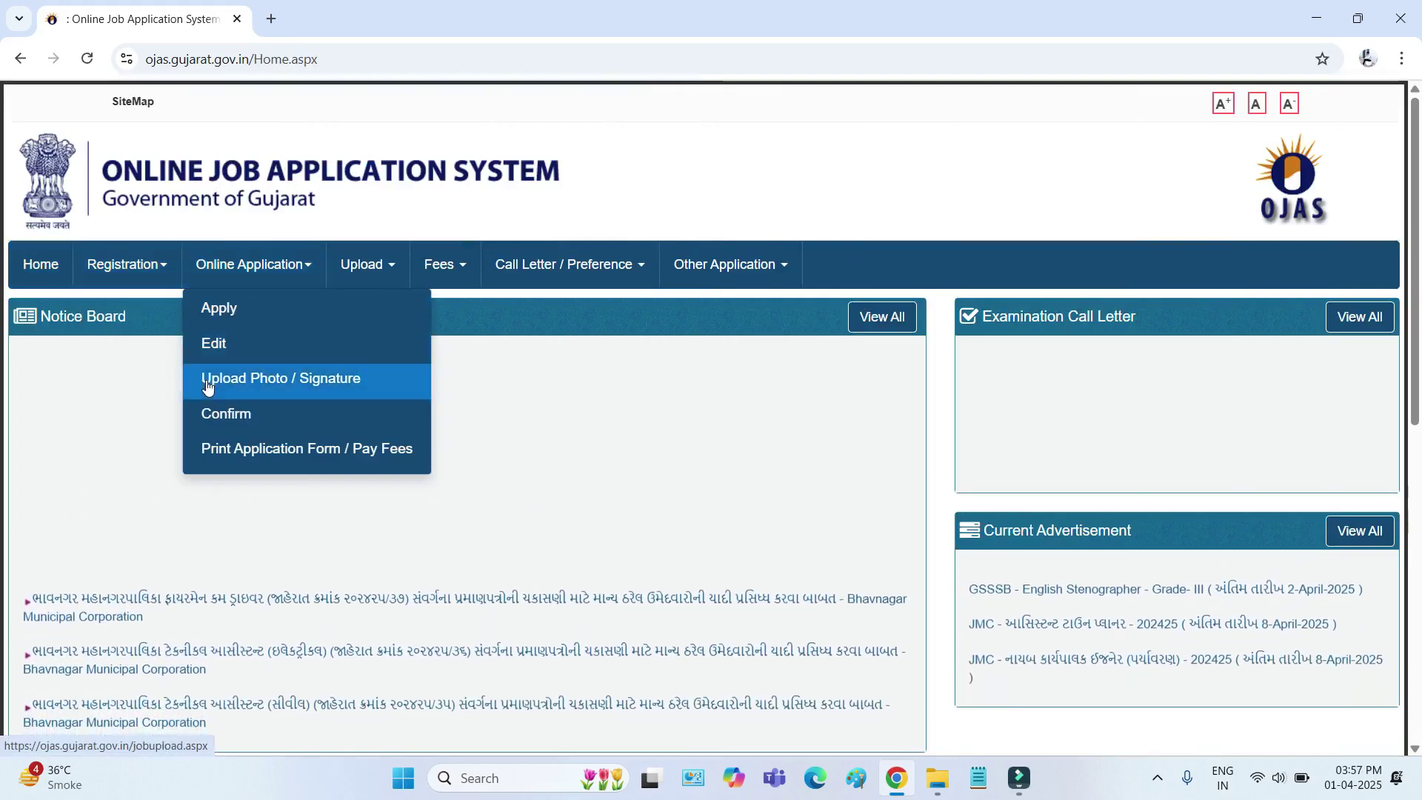
click(313, 380)
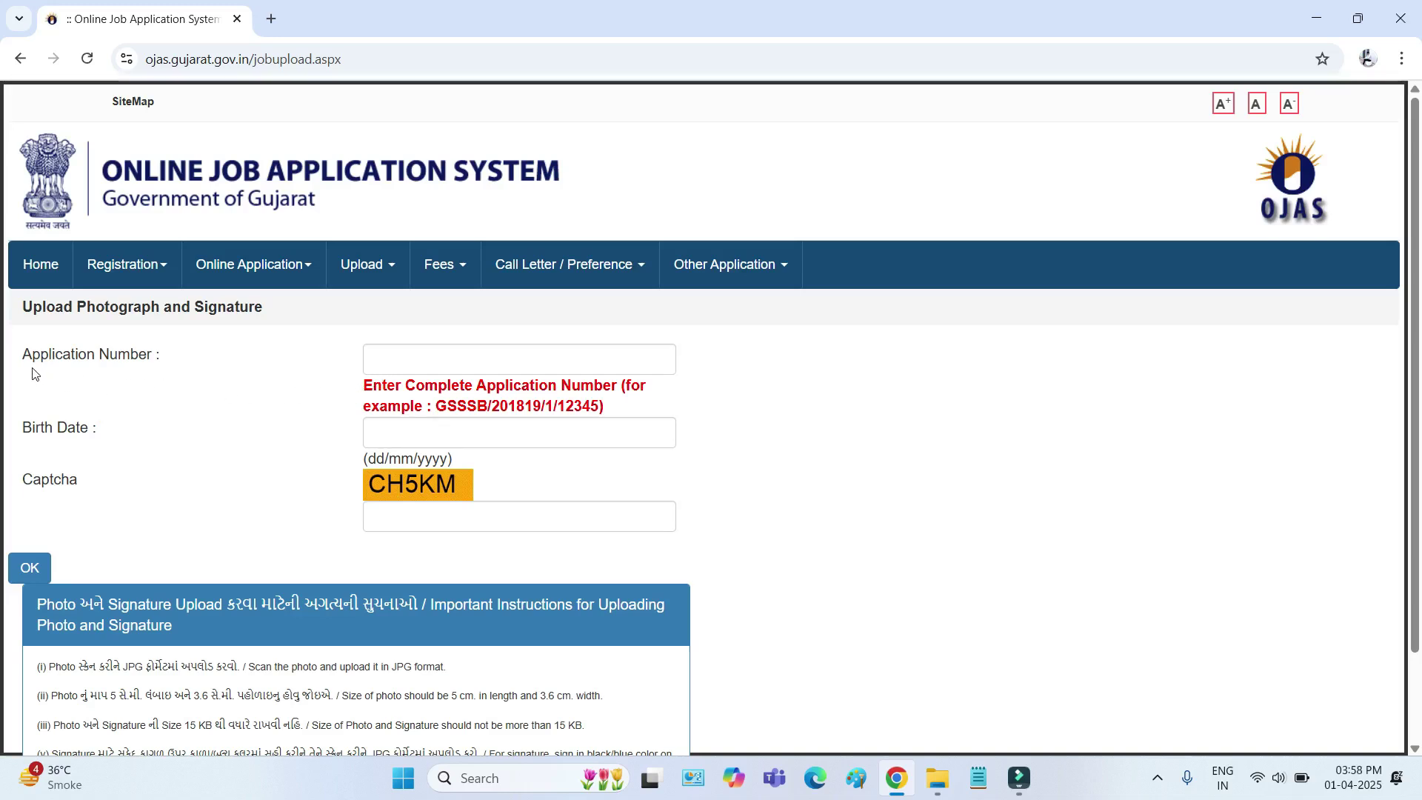
drag(28, 359, 154, 361)
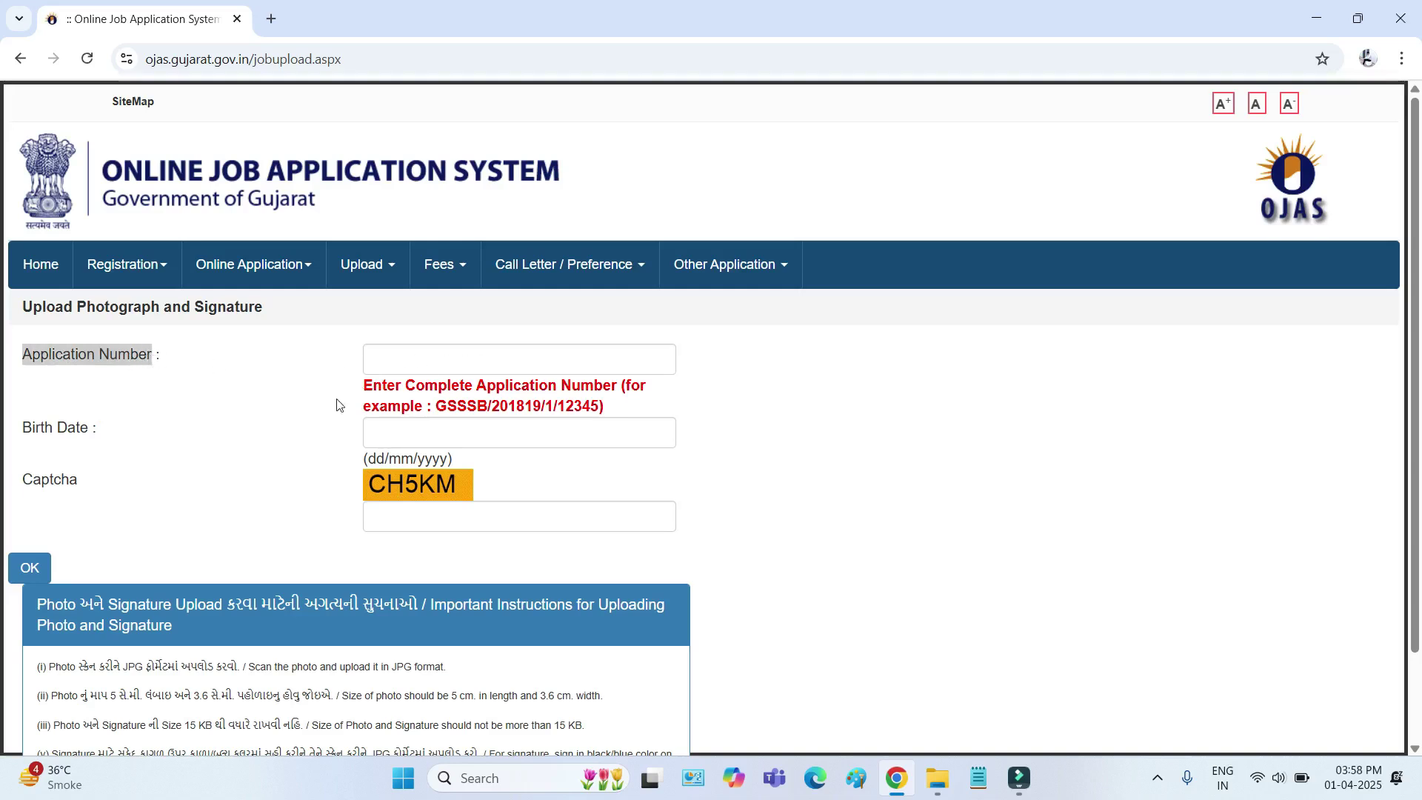
drag(31, 428, 126, 437)
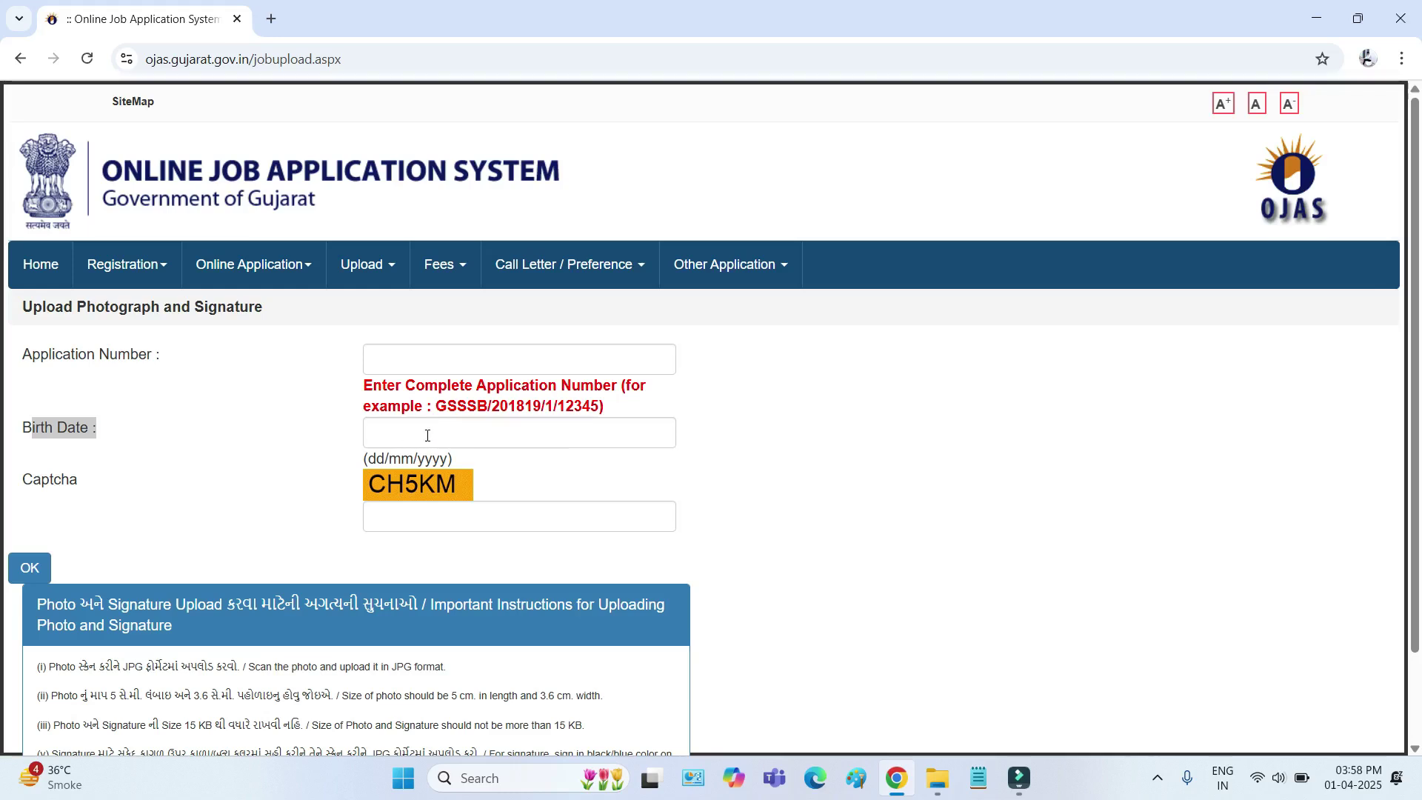
click(418, 517)
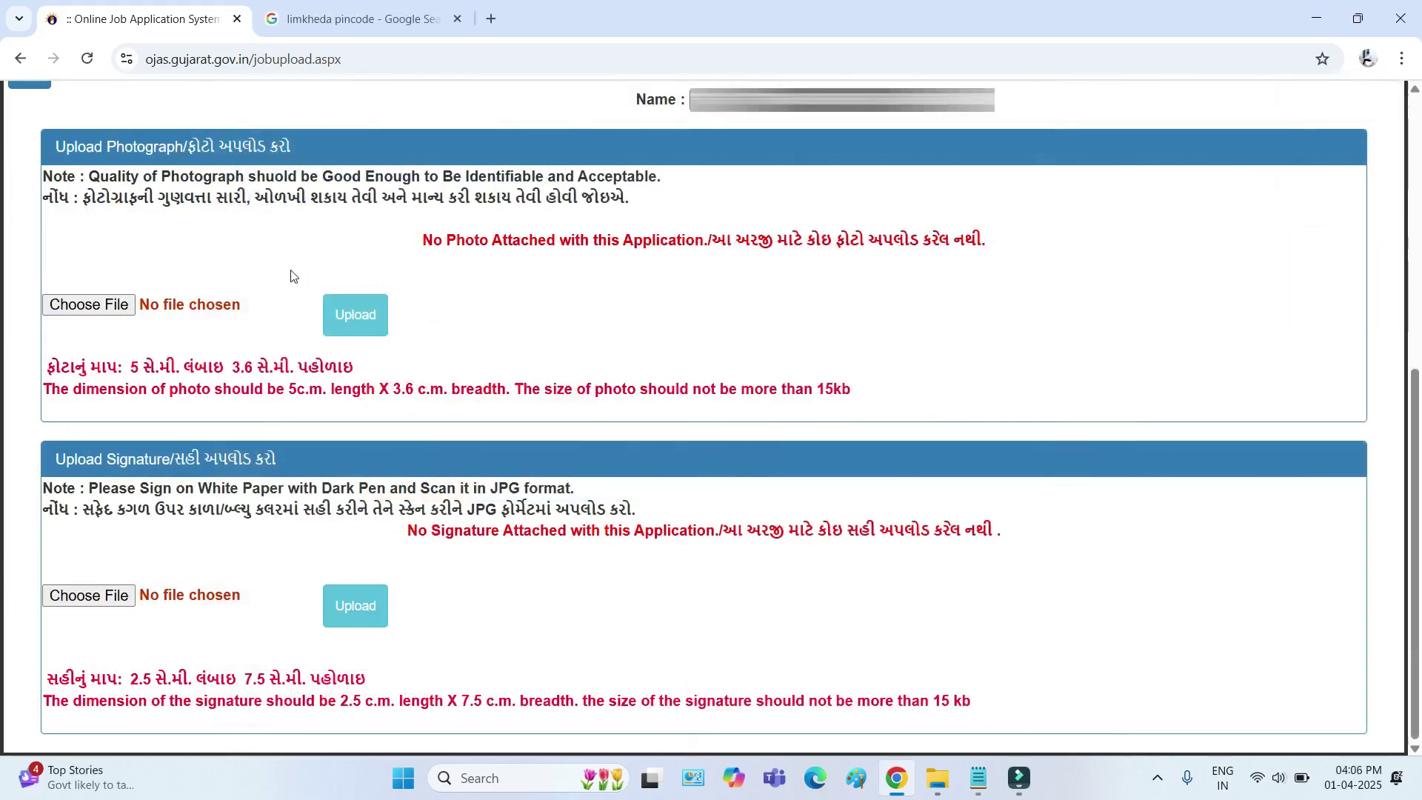
Examine the photograph upload section's file size limit and the signature upload section's JPG format requirement.
drag(57, 148, 303, 160)
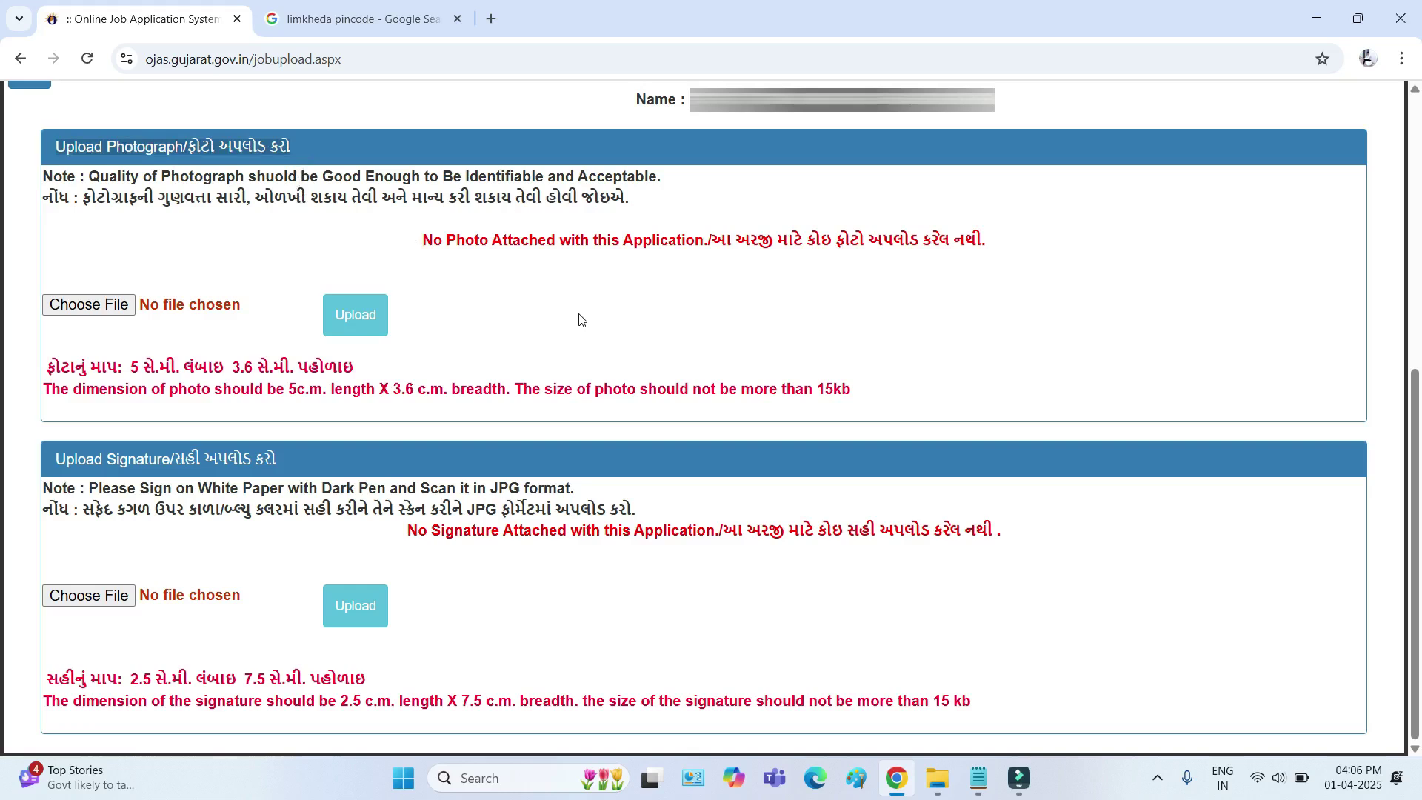
drag(552, 389, 864, 406)
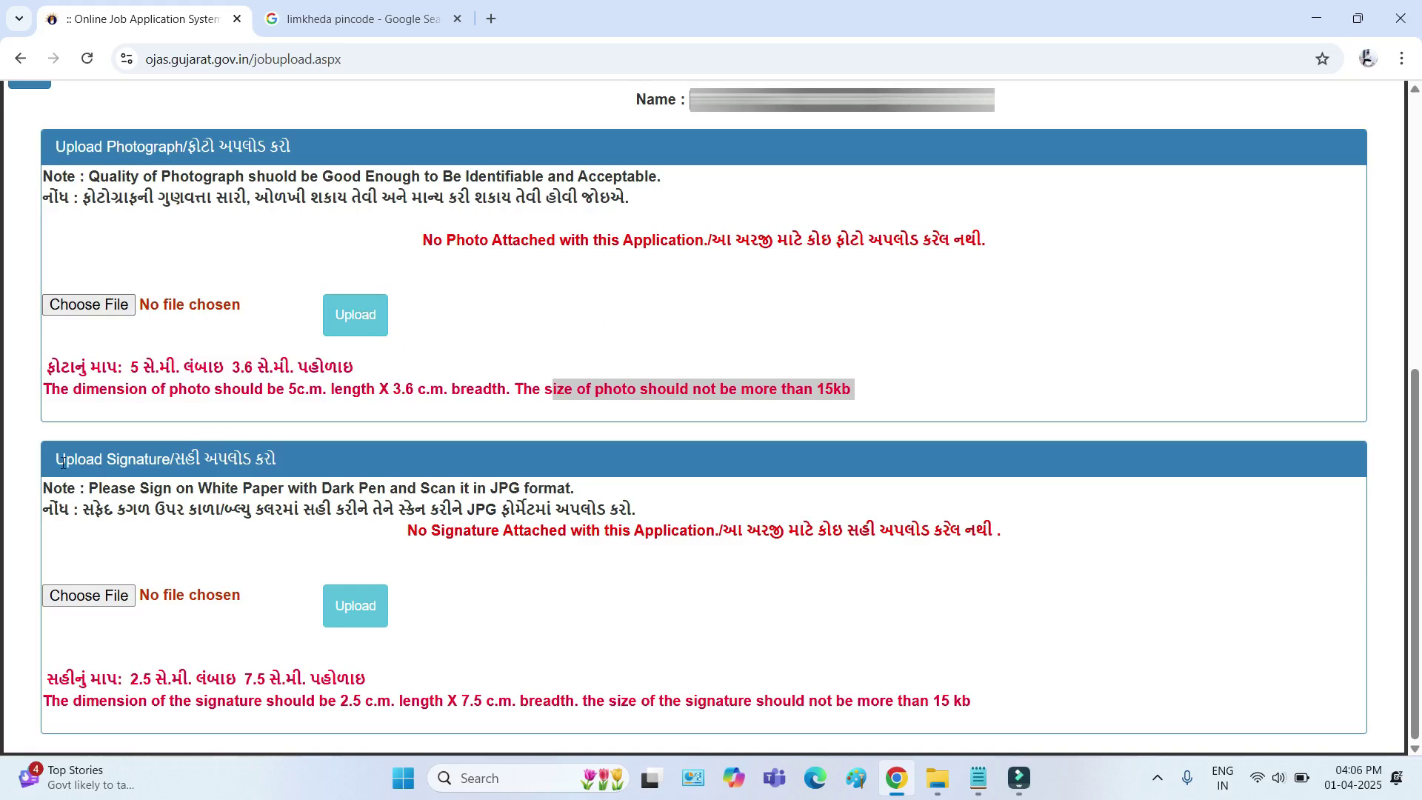
drag(63, 463, 286, 465)
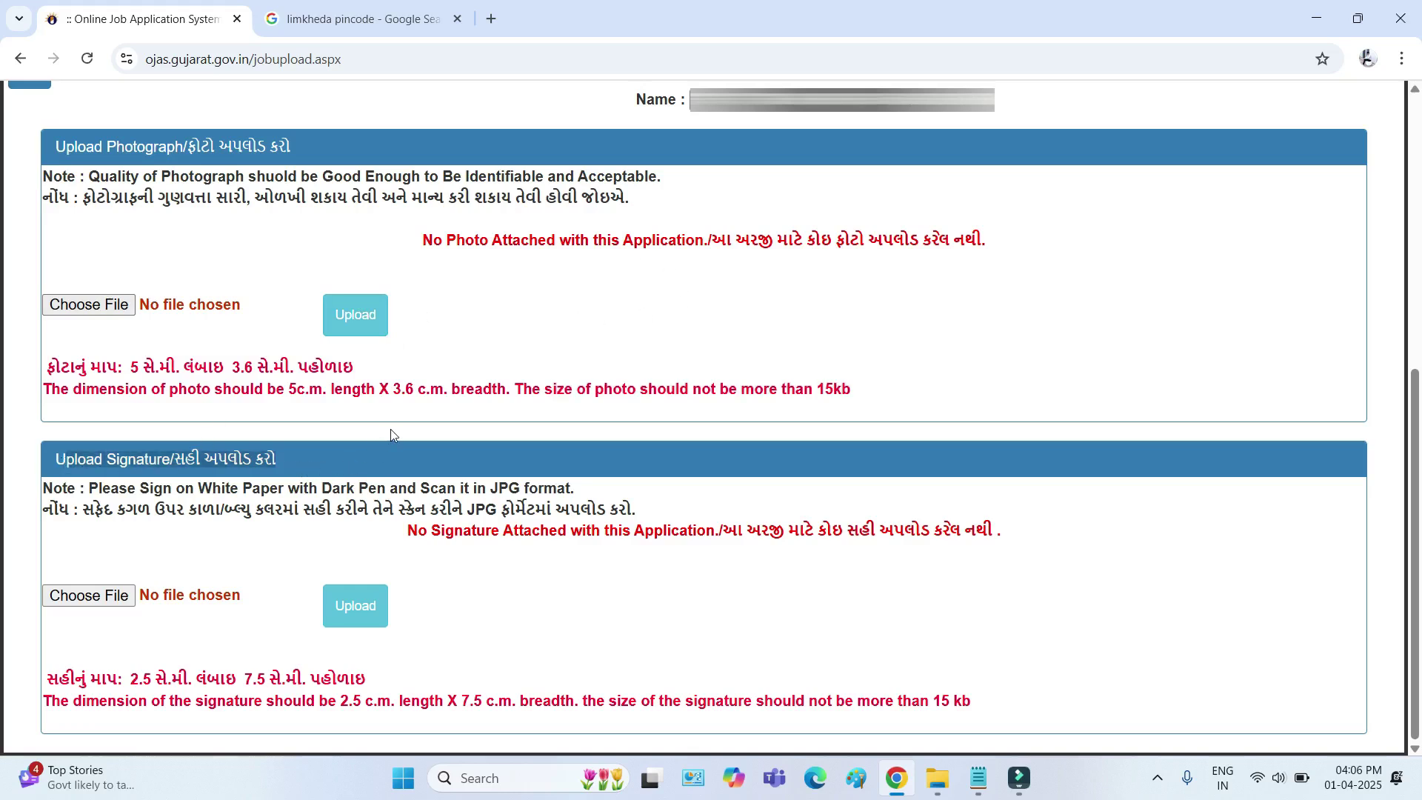
drag(466, 518, 555, 511)
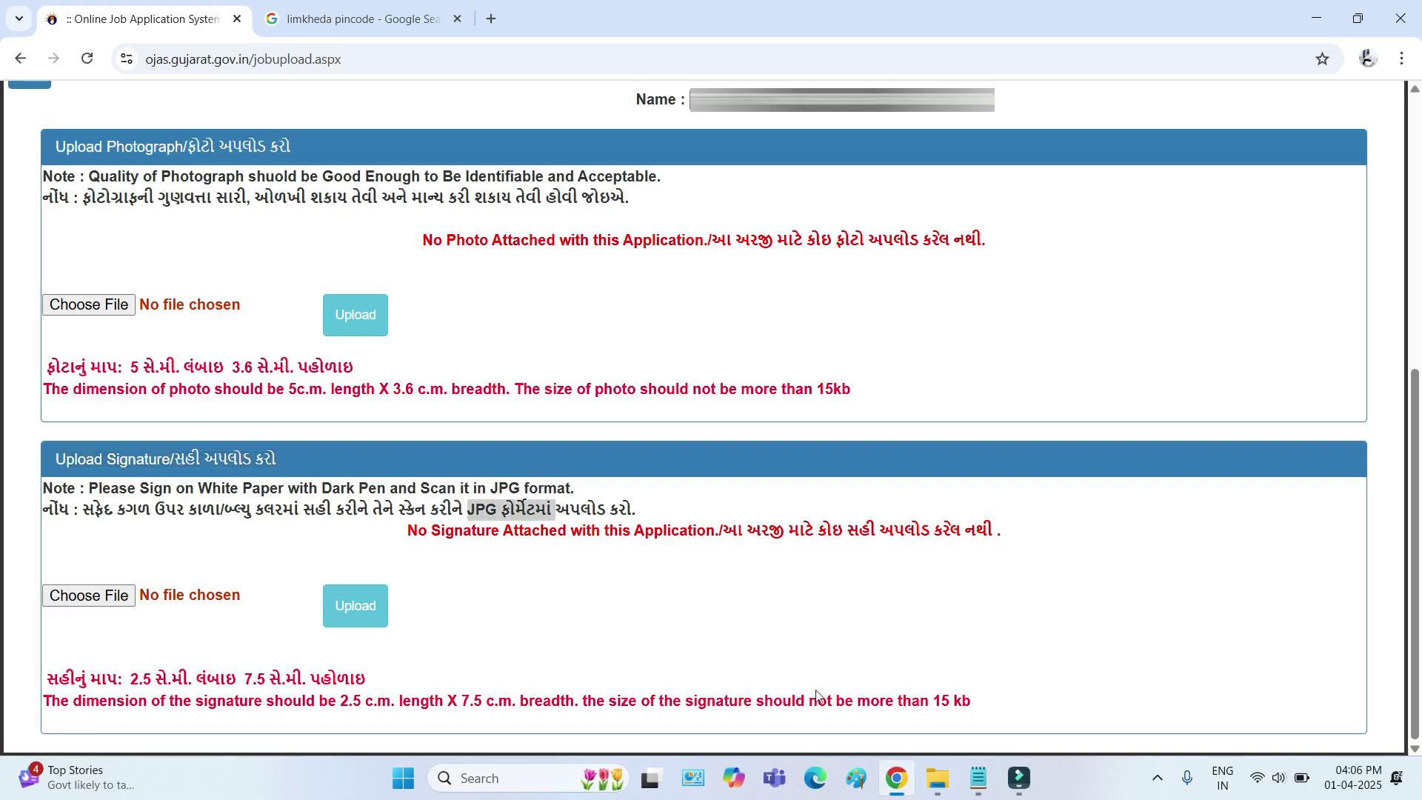
Check the maximum file size allowed for the signature image.
mouse_move(807, 701)
mouse_down()
mouse_move(979, 712)
mouse_move(968, 698)
mouse_up()
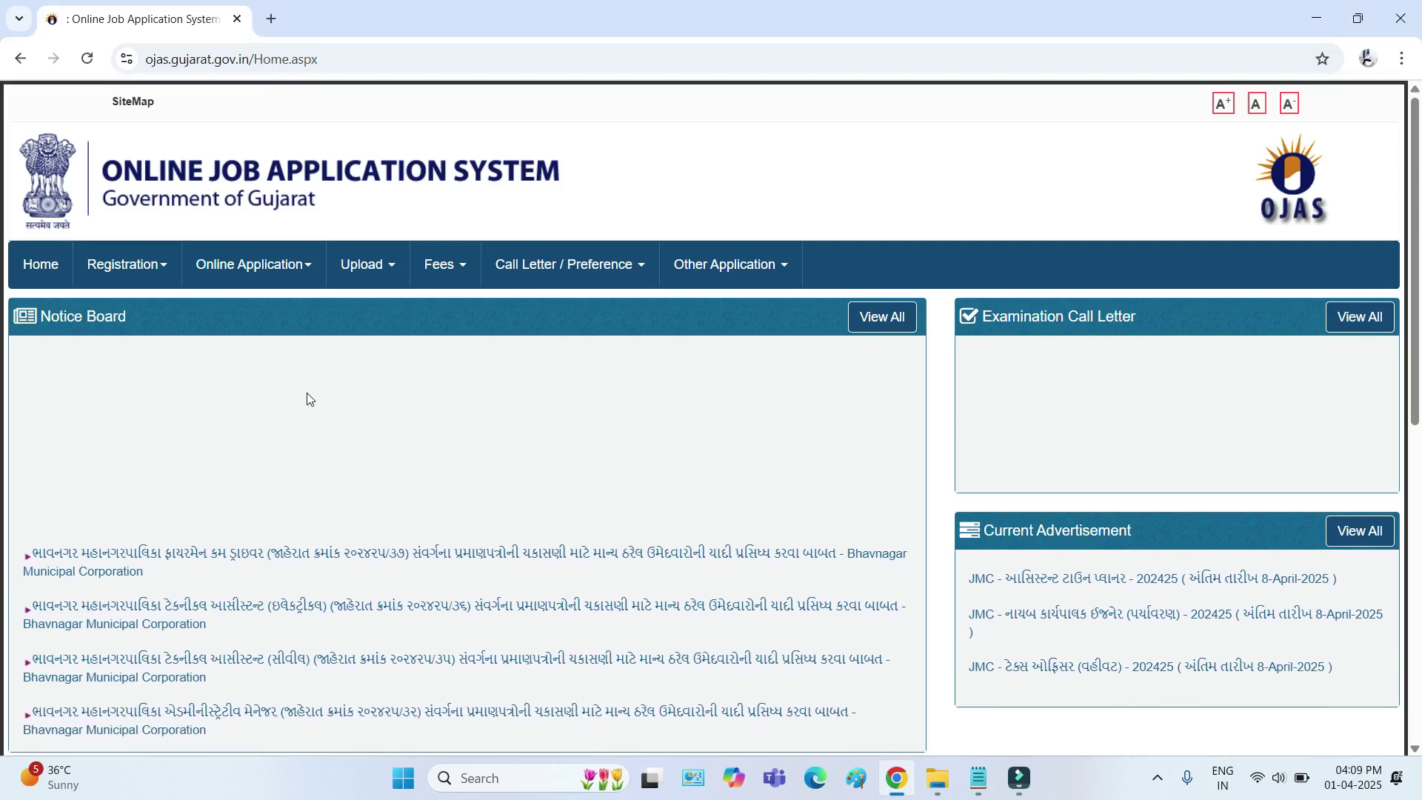
Open the Confirm Application page for online applications and examine its Application Number, Birth Date and Captcha fields.
mouse_move(258, 272)
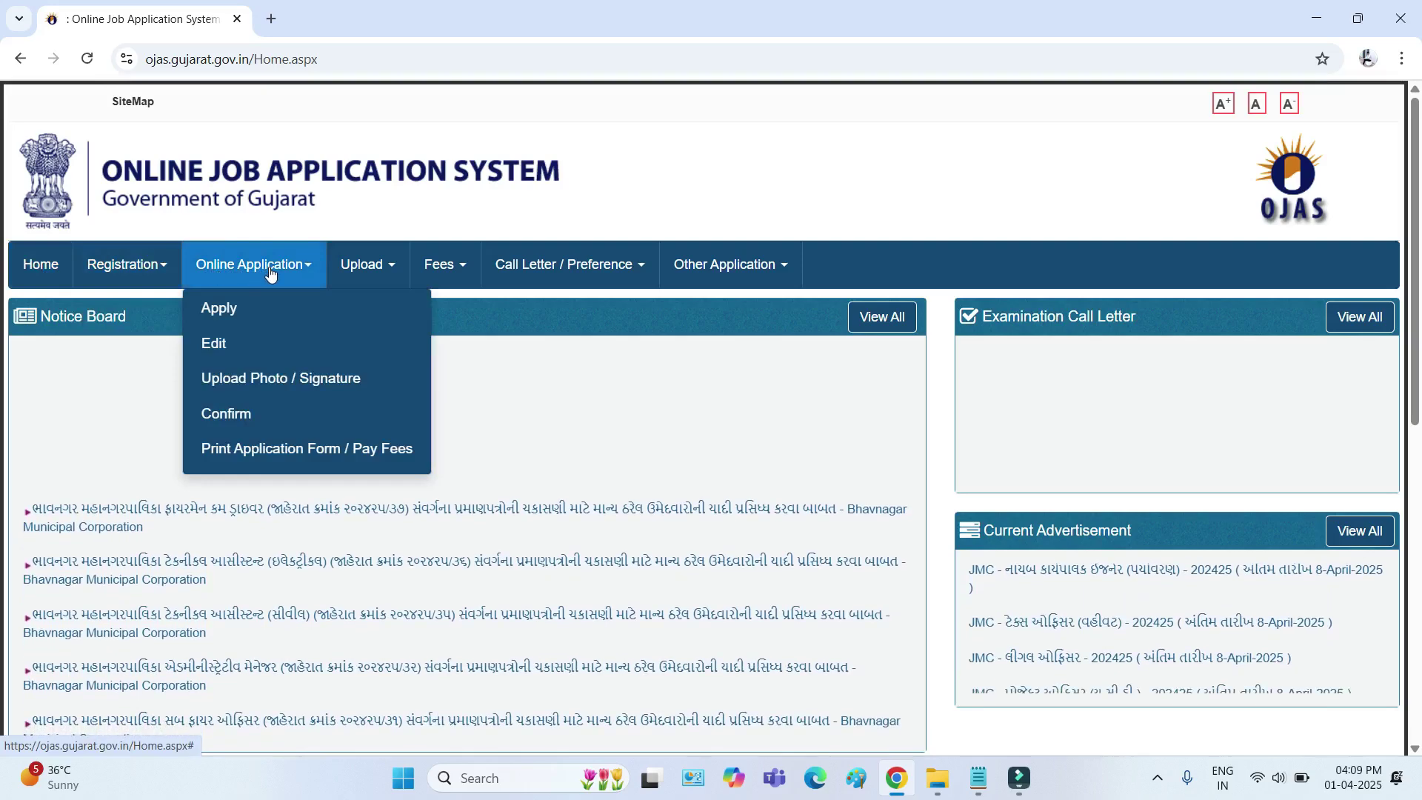
click(226, 422)
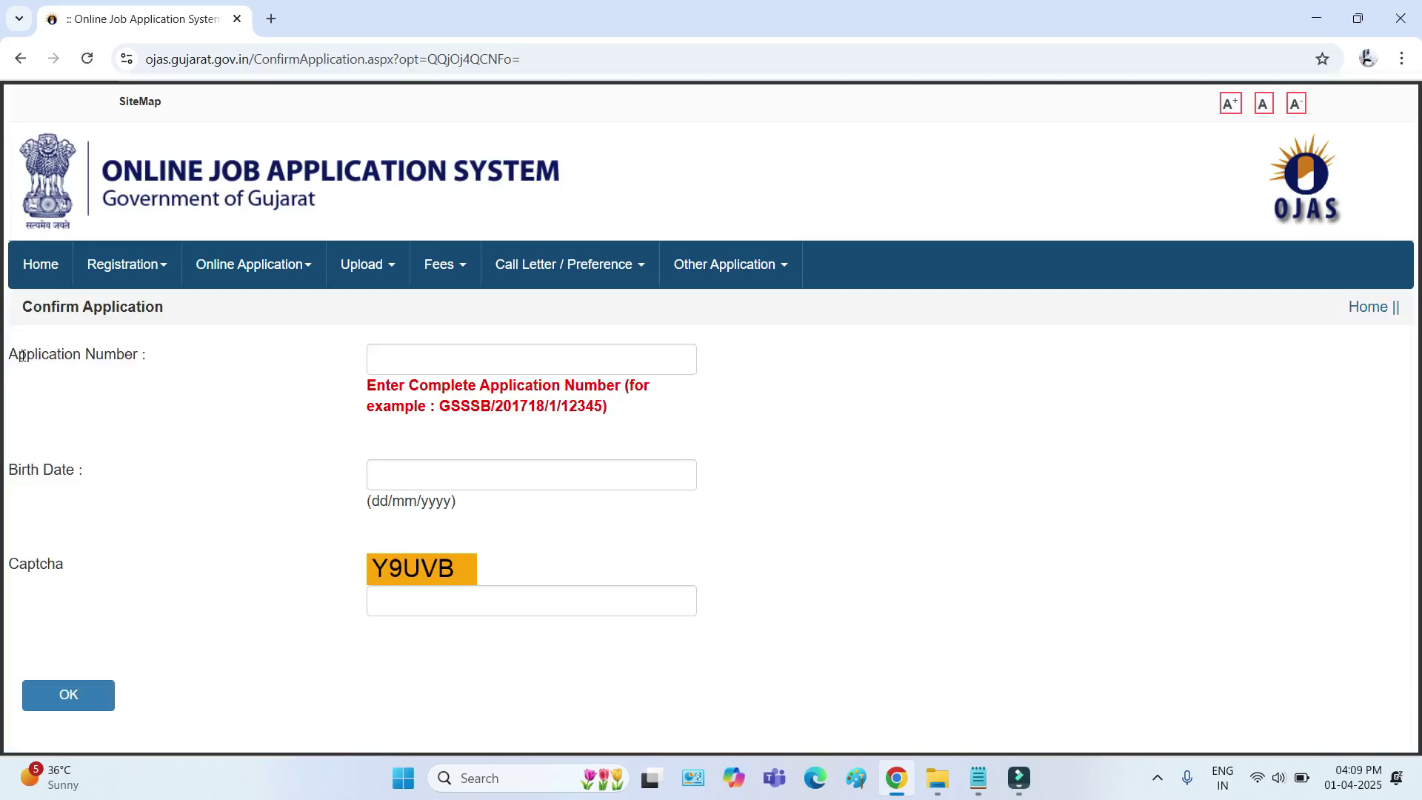
drag(20, 356, 146, 358)
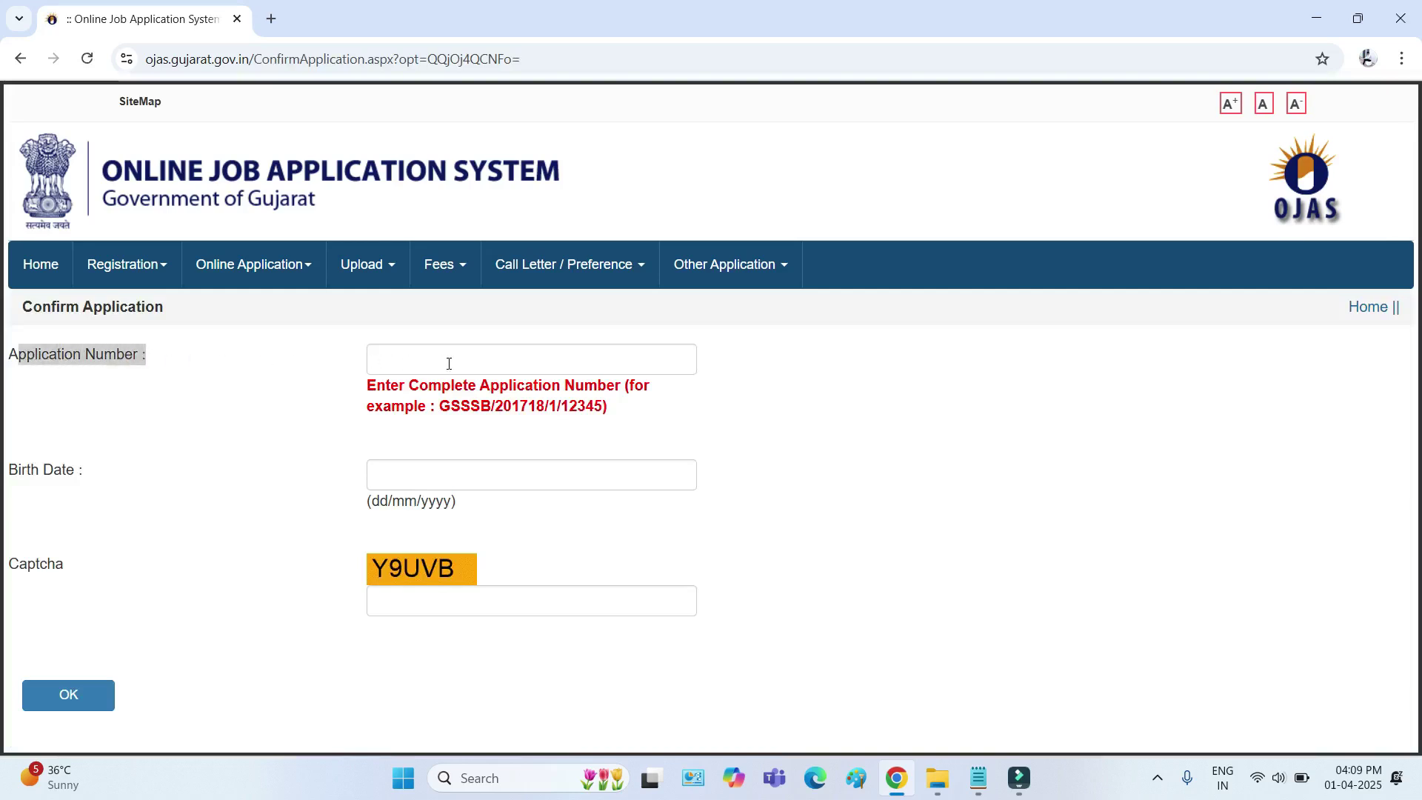
drag(18, 471, 101, 477)
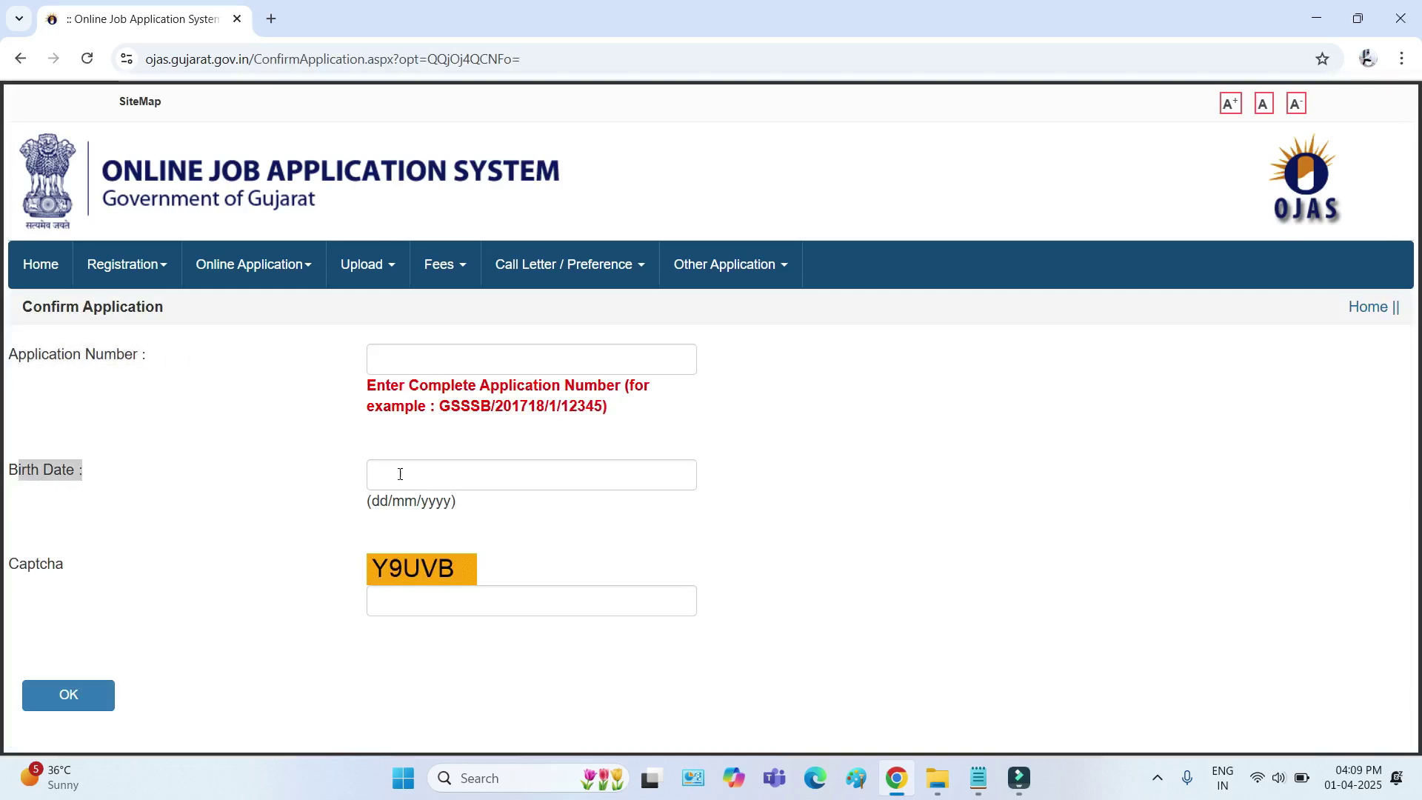
click(398, 601)
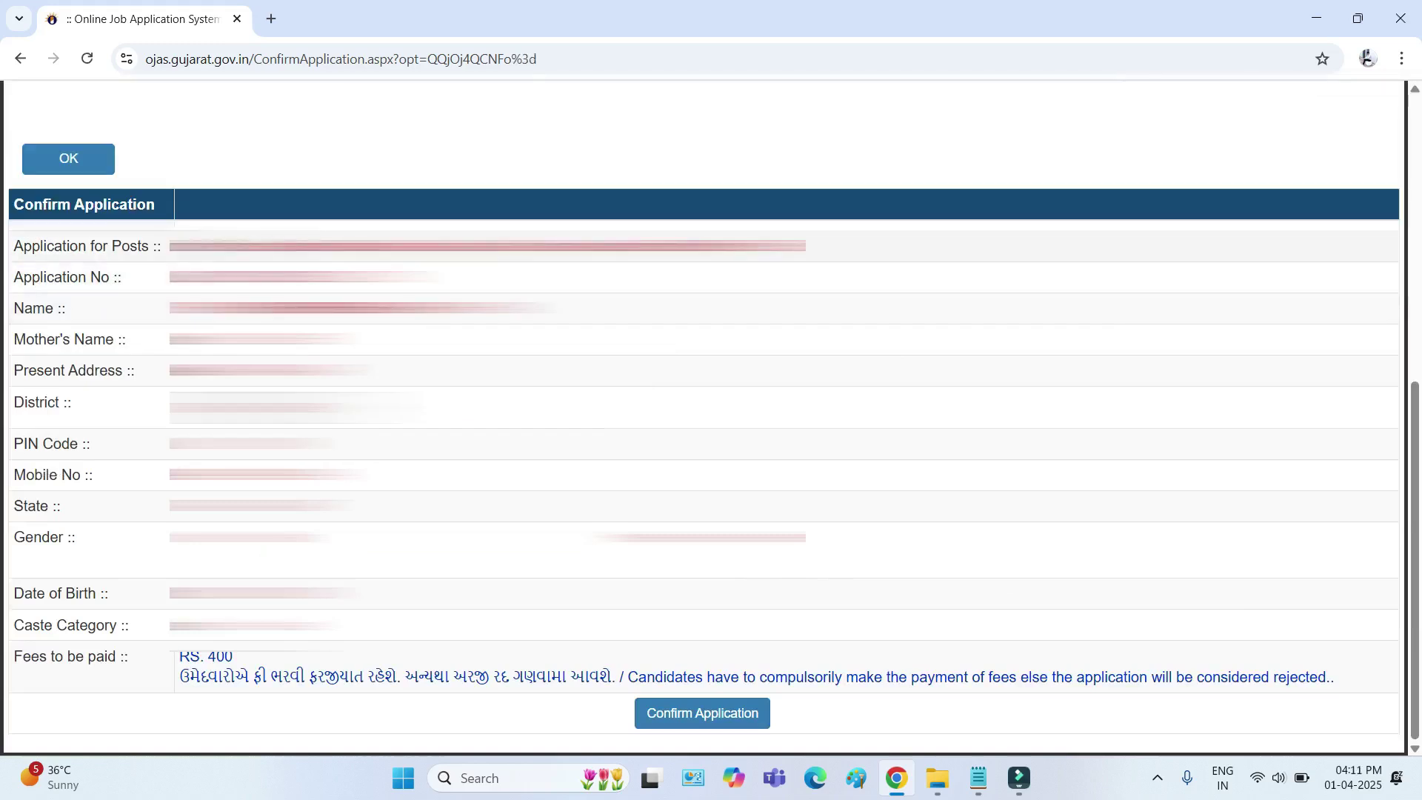
Review the applicant details and the fees to be paid, and confirm the application.
drag(180, 246, 259, 539)
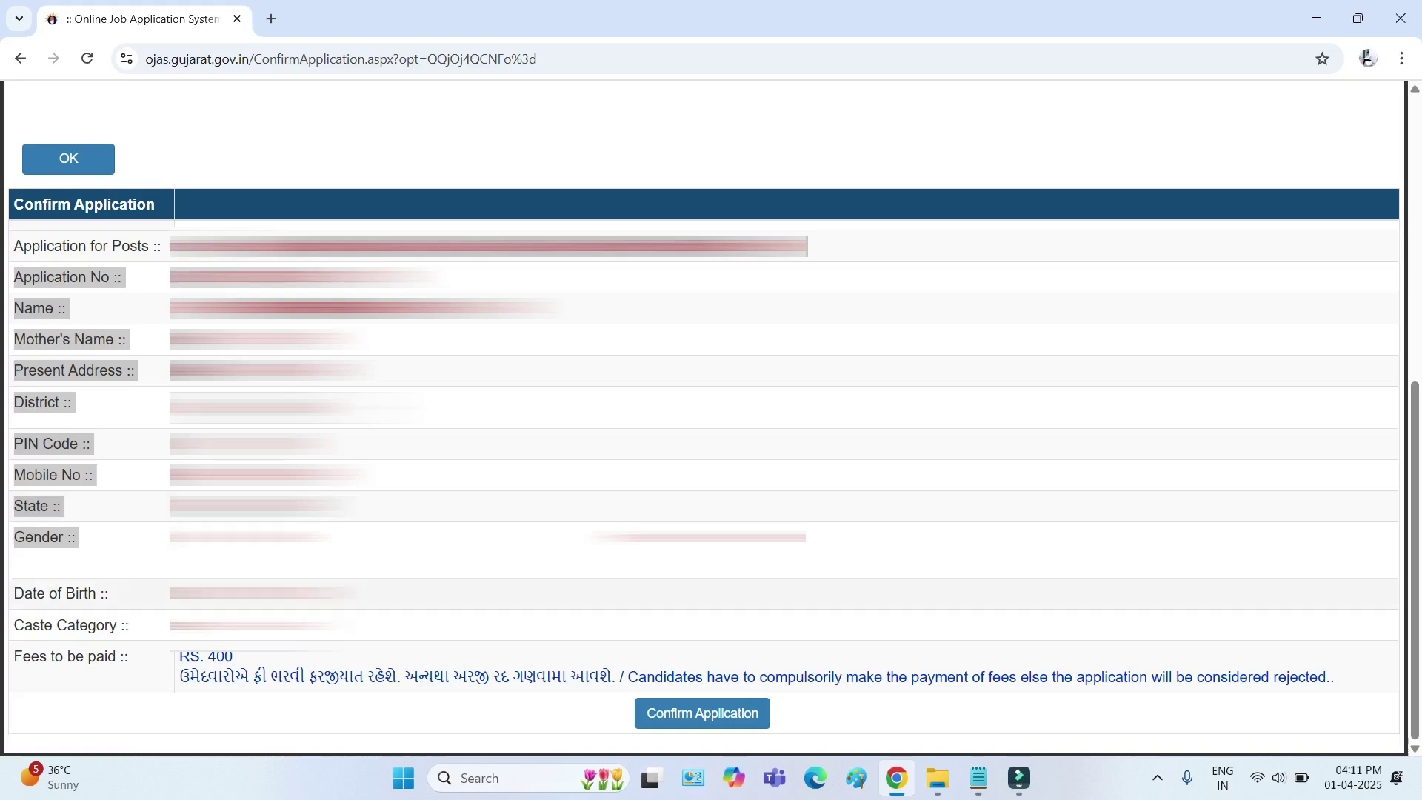
drag(185, 661, 227, 658)
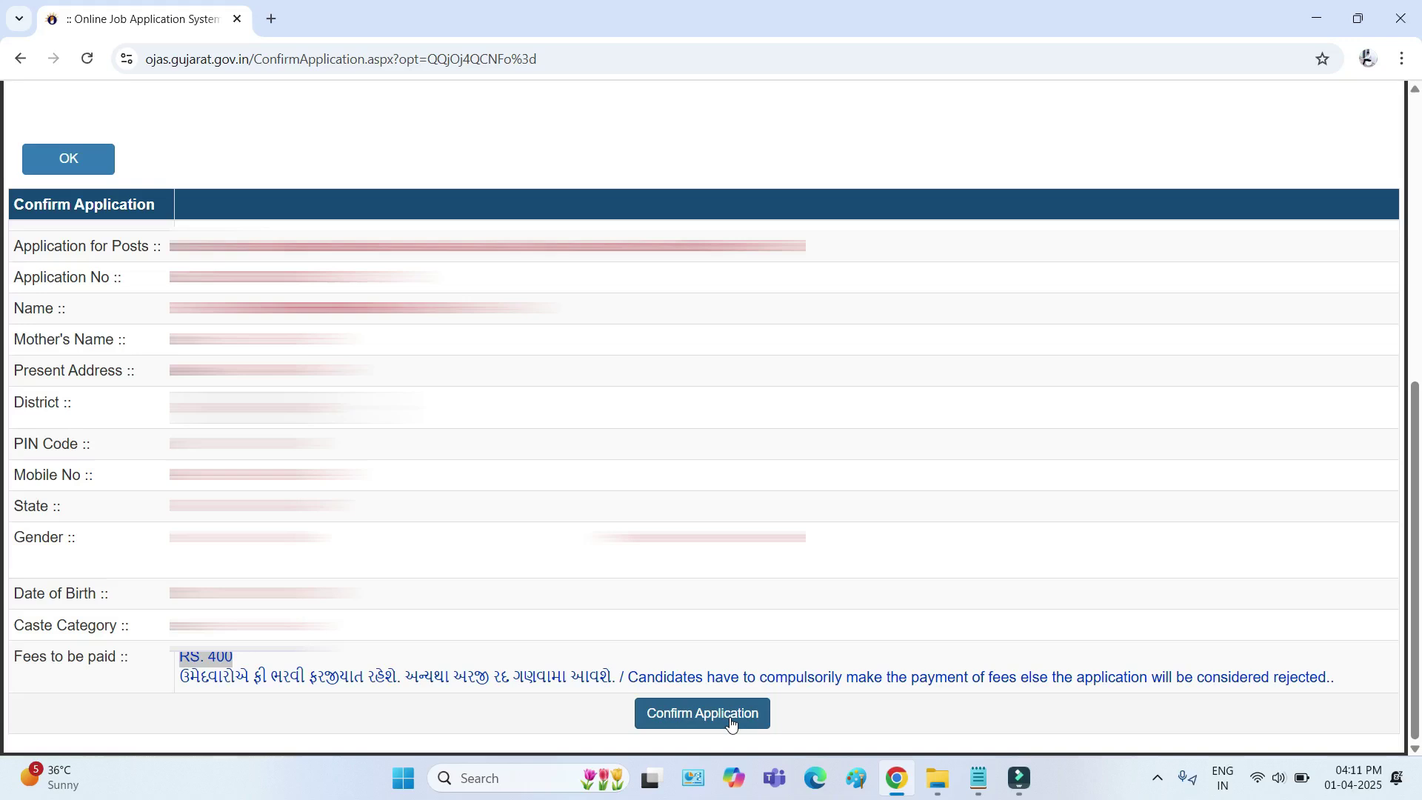
click(731, 714)
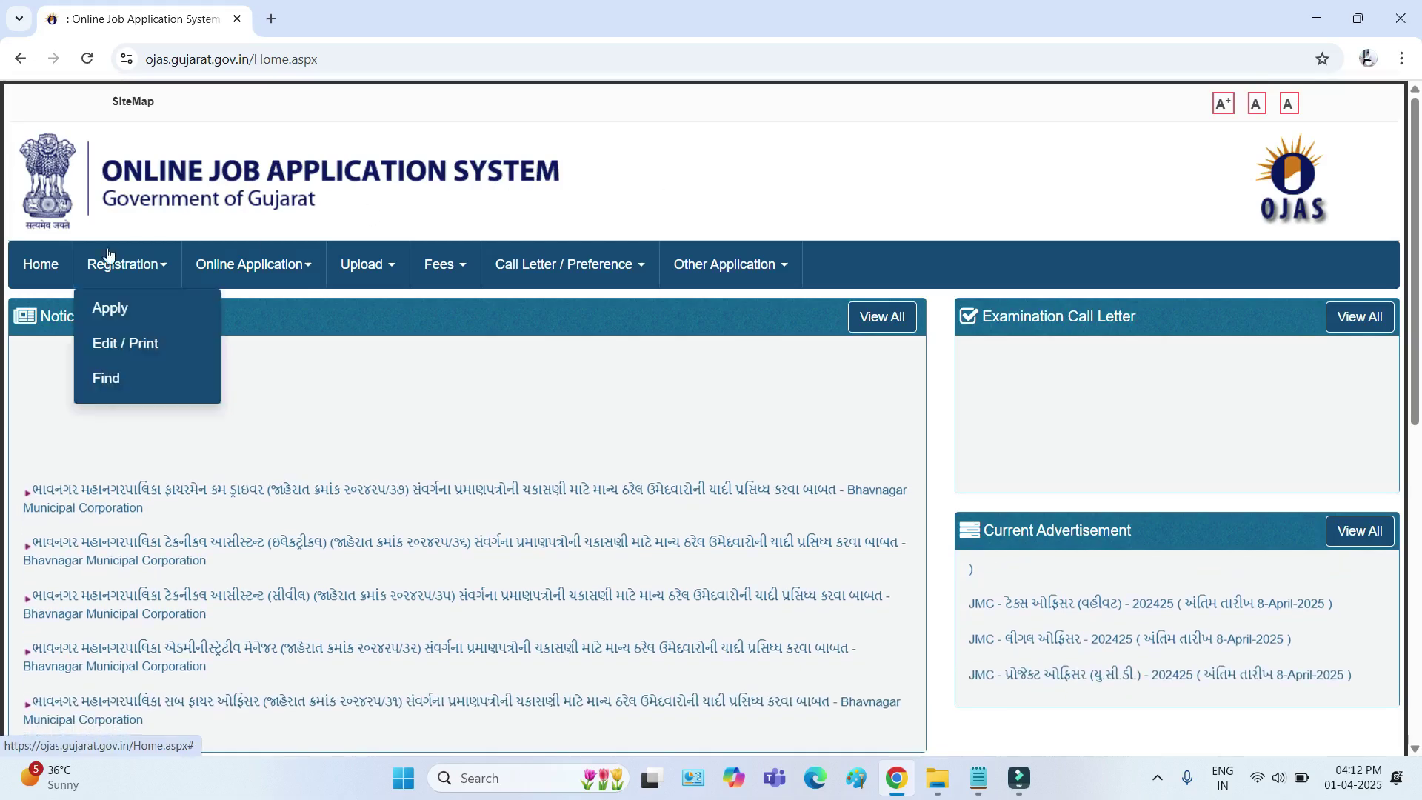
Open the Online / Post Office Challan fees page and select the job JMC/202425/17 - નાયબ કાર્યપાલક ઈજનેર (પર્યાવરણ) - 202425.
mouse_move(447, 274)
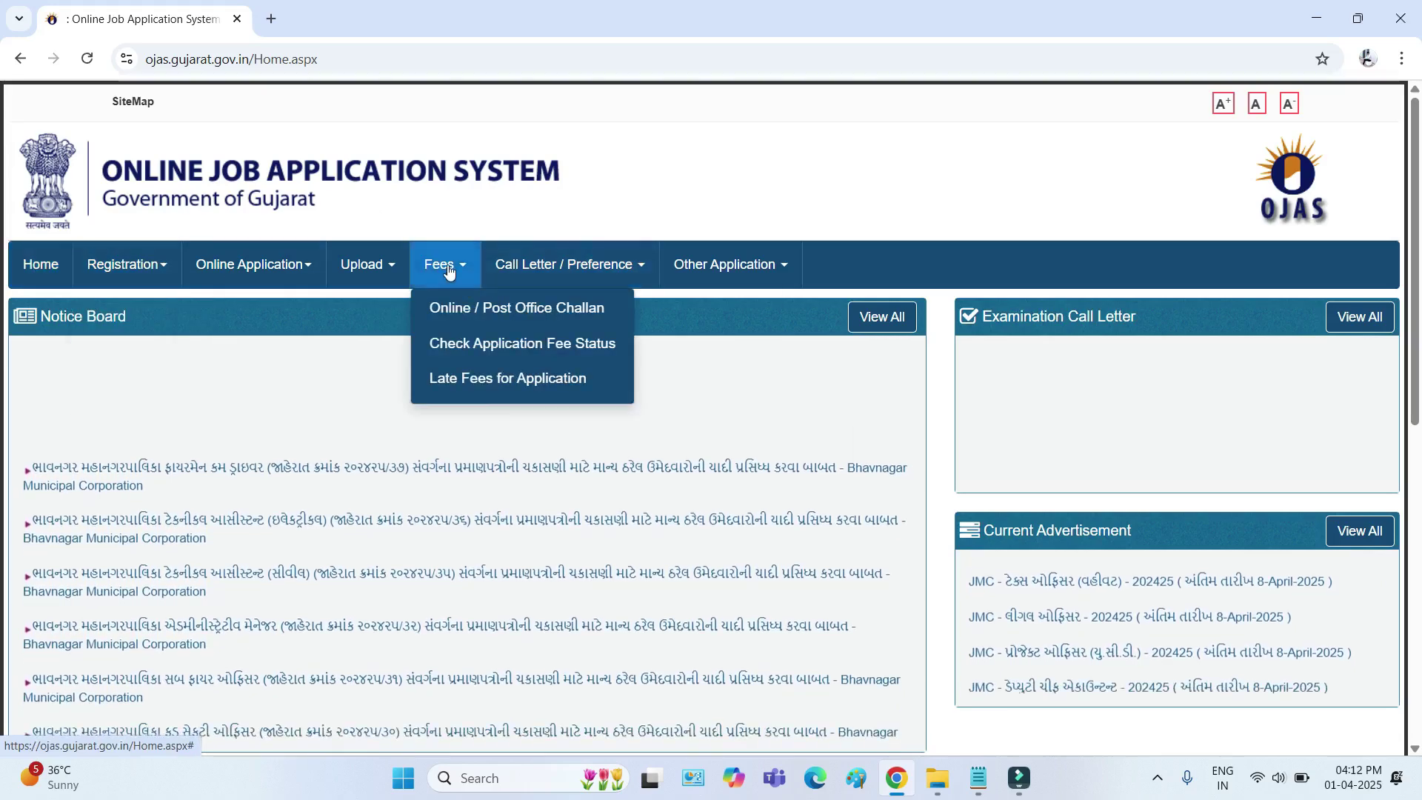
click(441, 316)
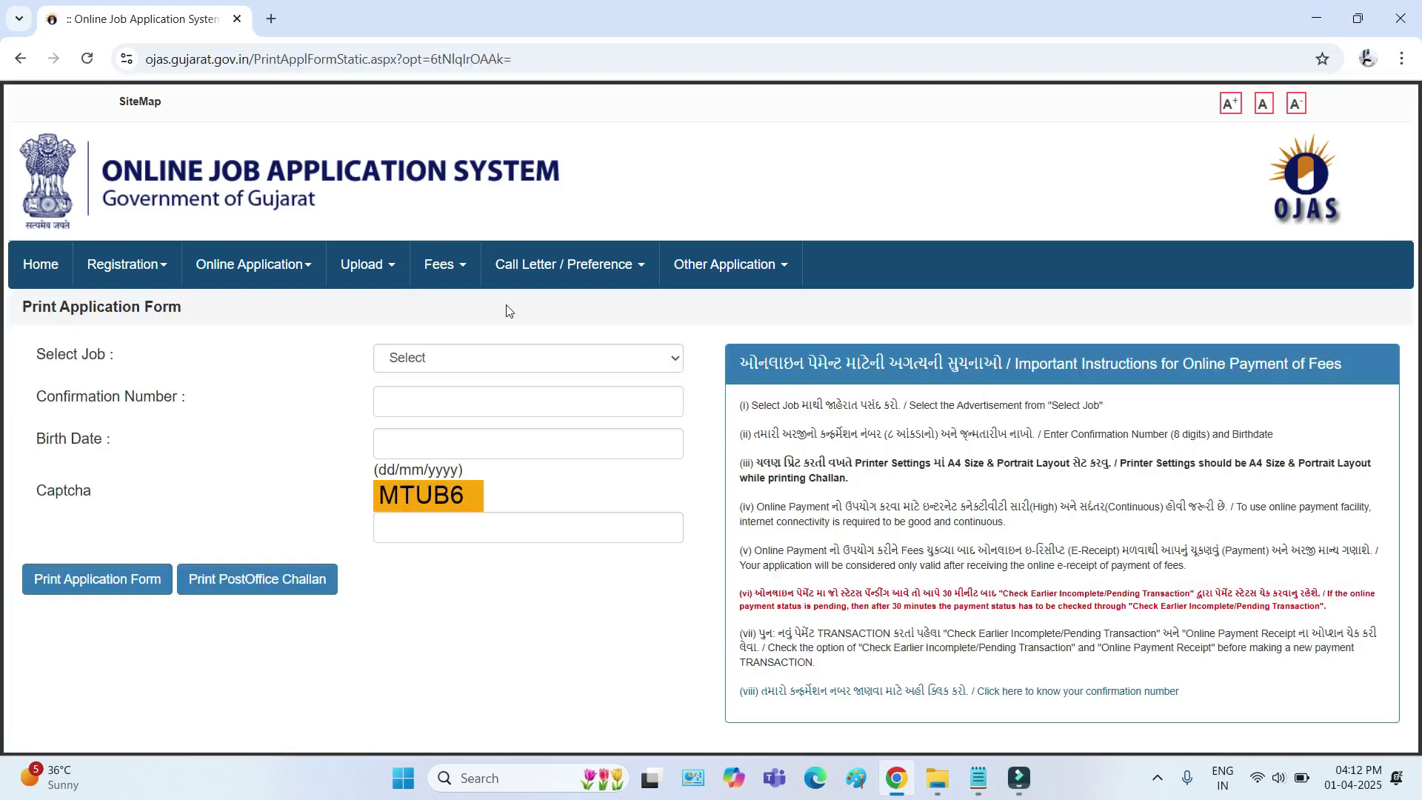
click(431, 361)
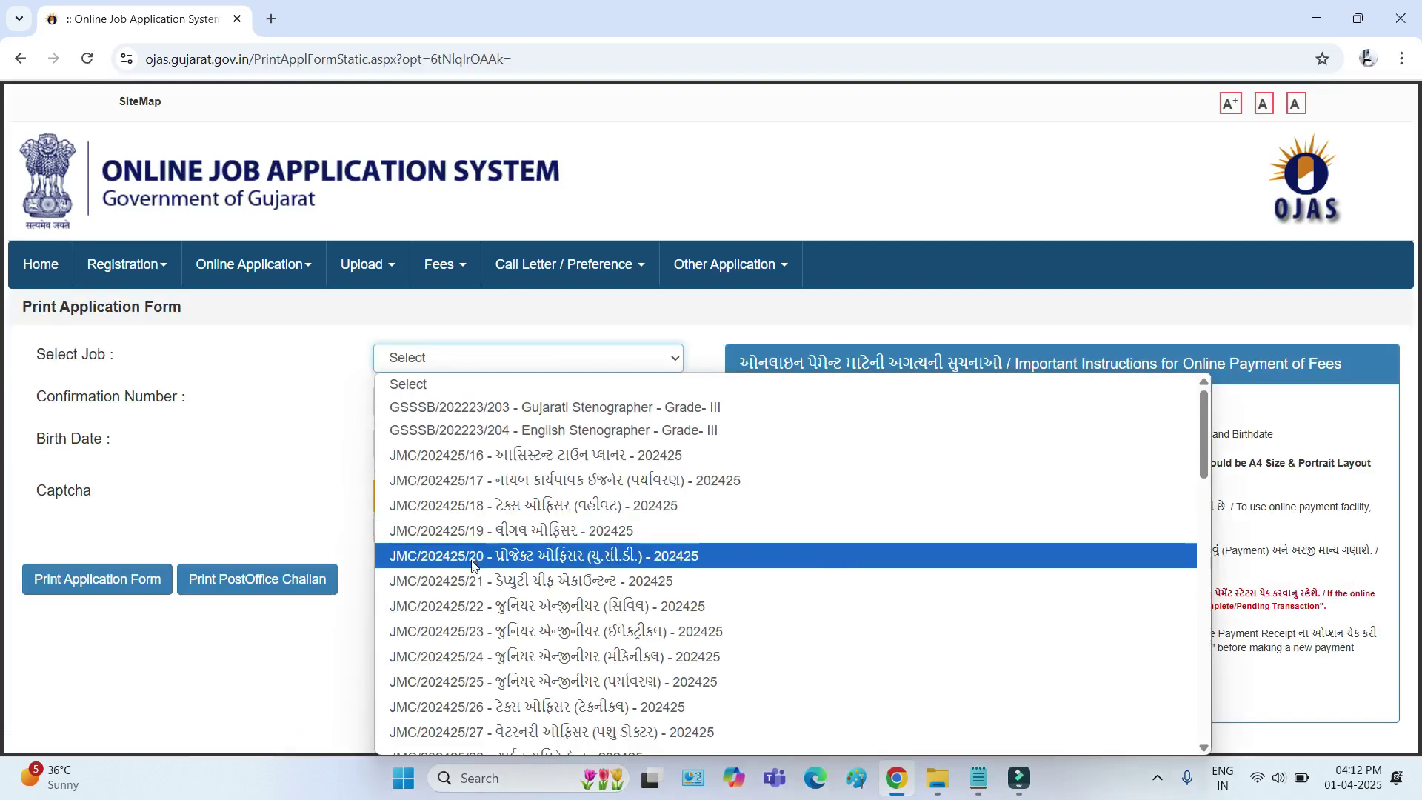
click(457, 480)
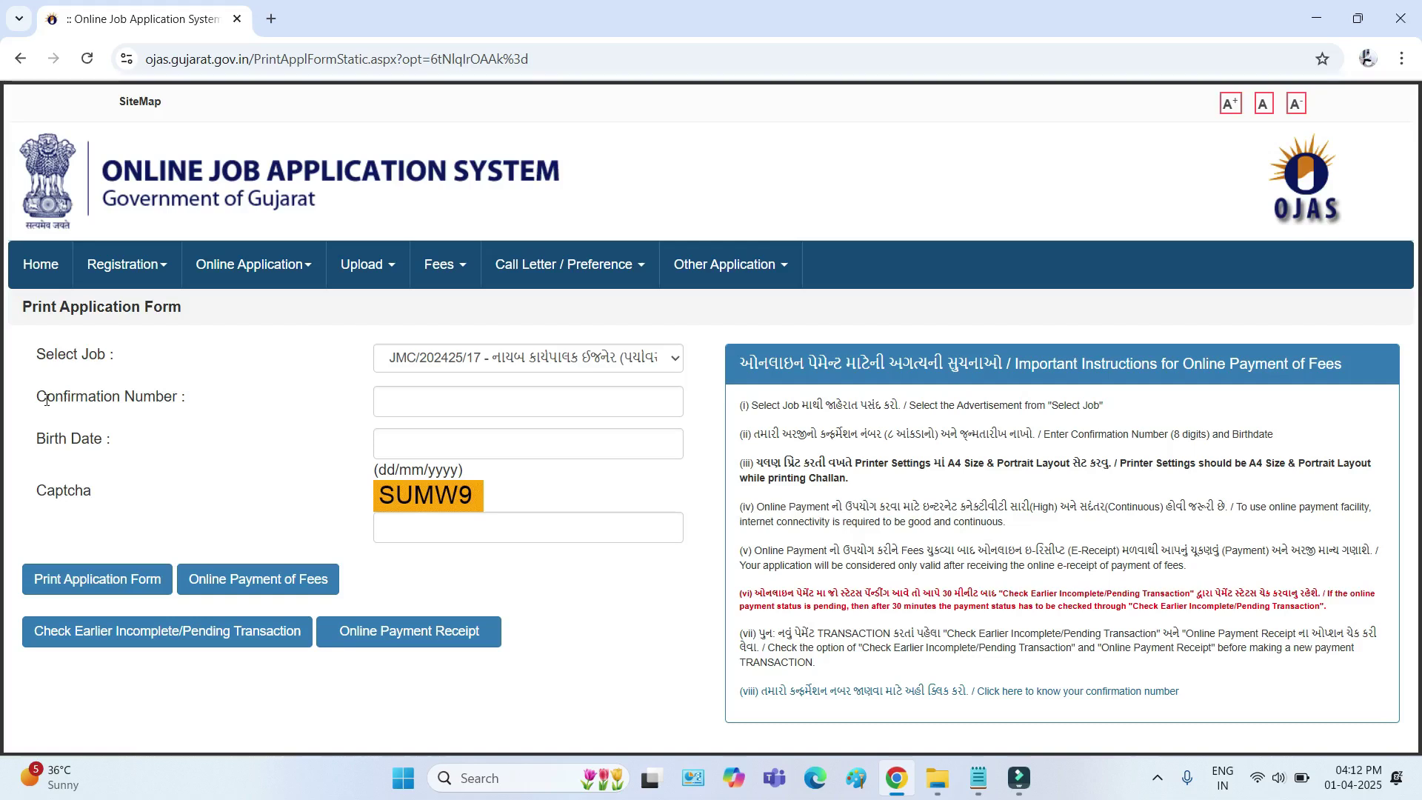
Examine the Confirmation Number and Birth Date fields and the options for the online payment receipt and printing the application form.
drag(46, 400, 155, 400)
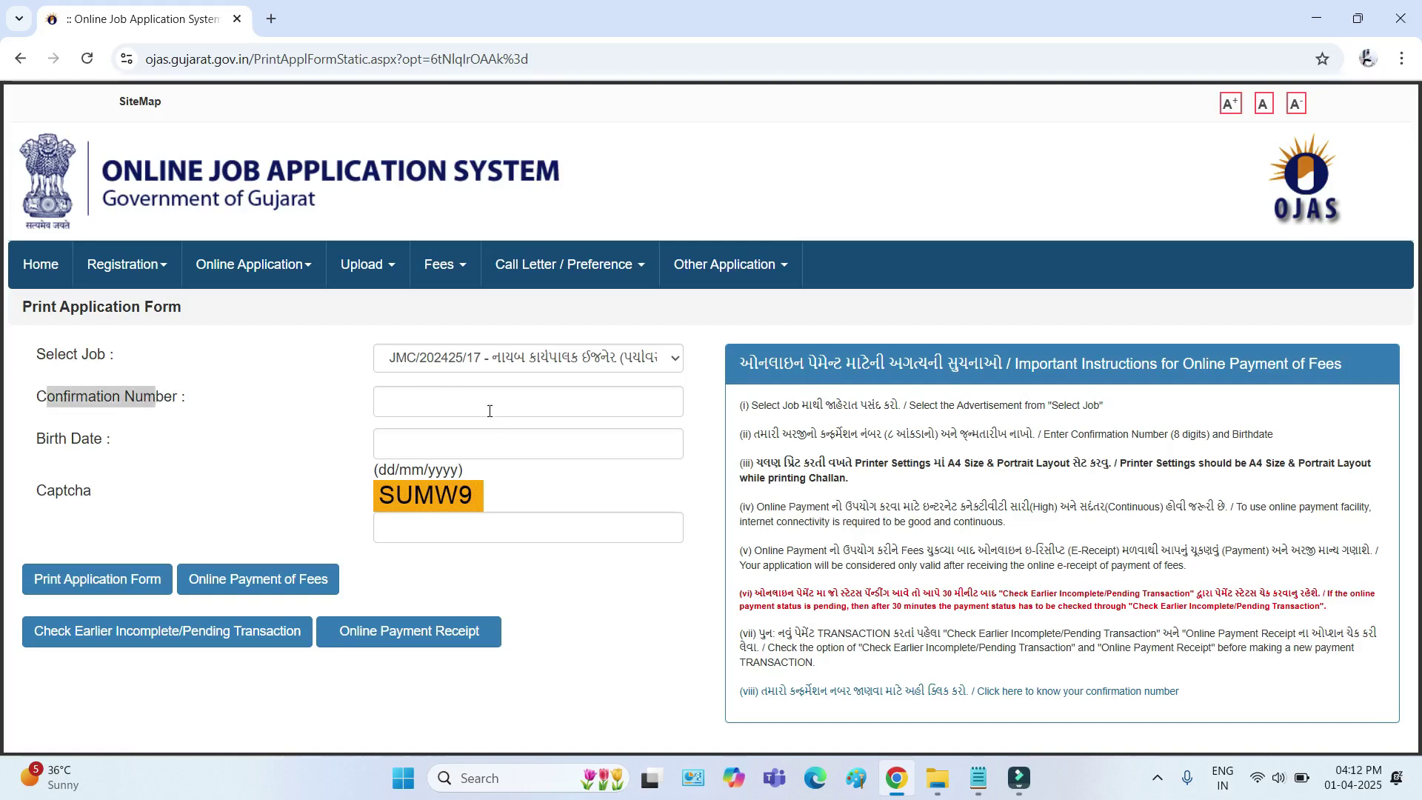
drag(49, 439, 94, 439)
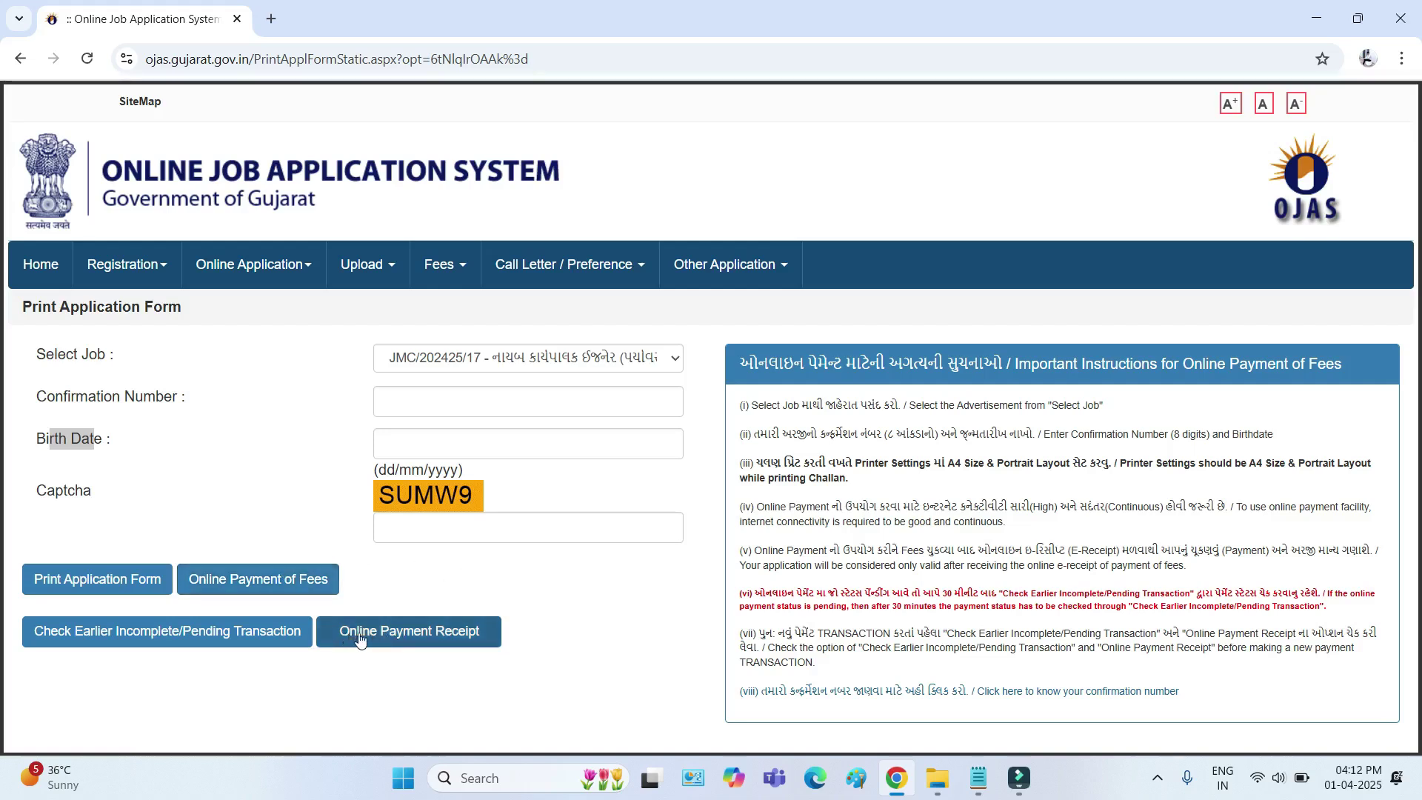
click(452, 639)
click(133, 586)
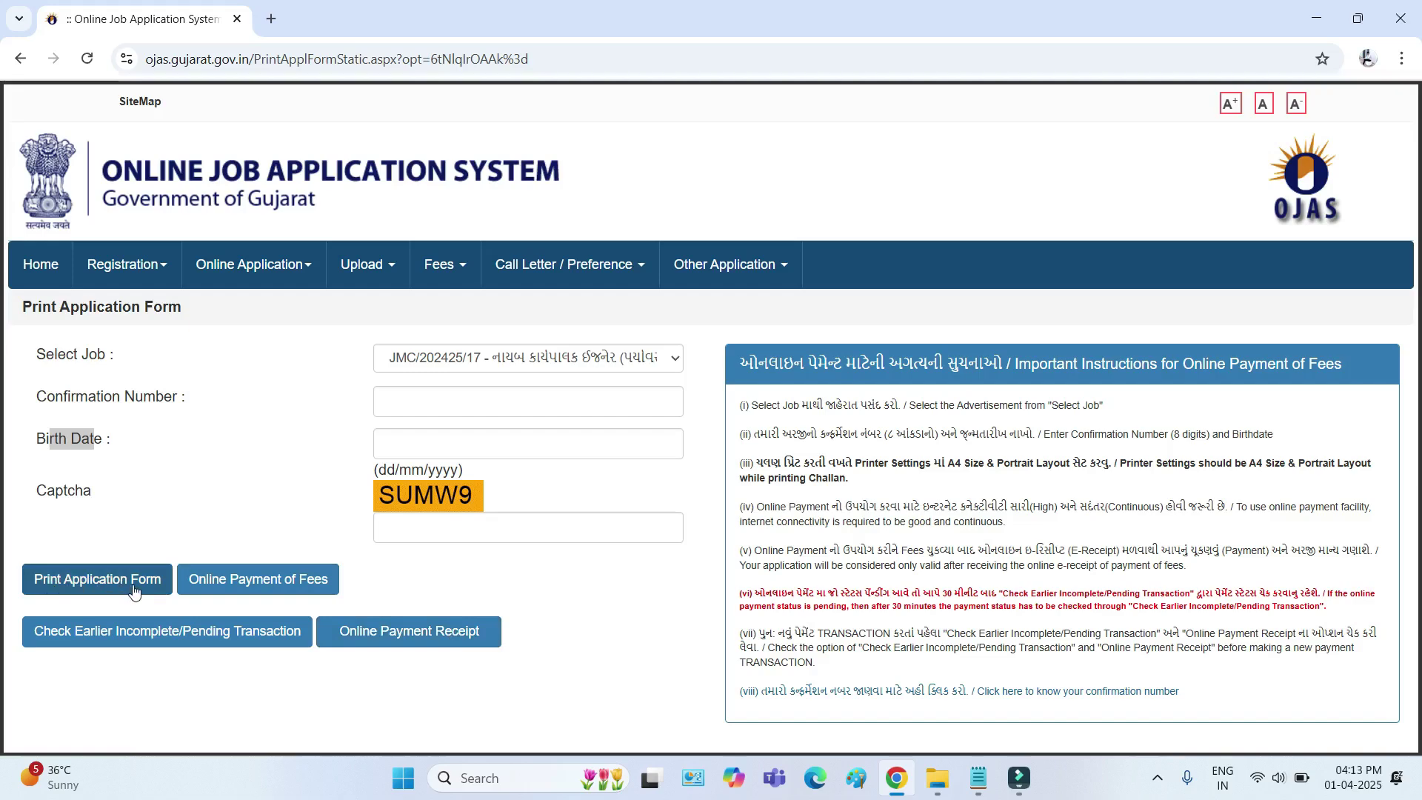